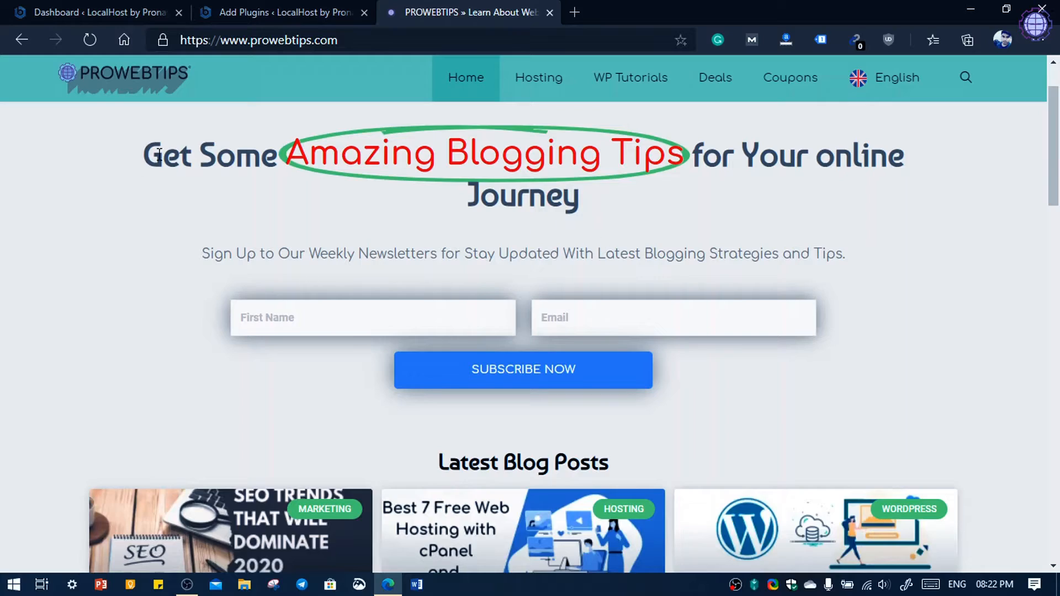
# Look through the PROWEBTIPS homepage, examining its newsletter form, latest blog posts and topic cards as a custom homepage example.
pyautogui.scroll(-4, 480, 235)
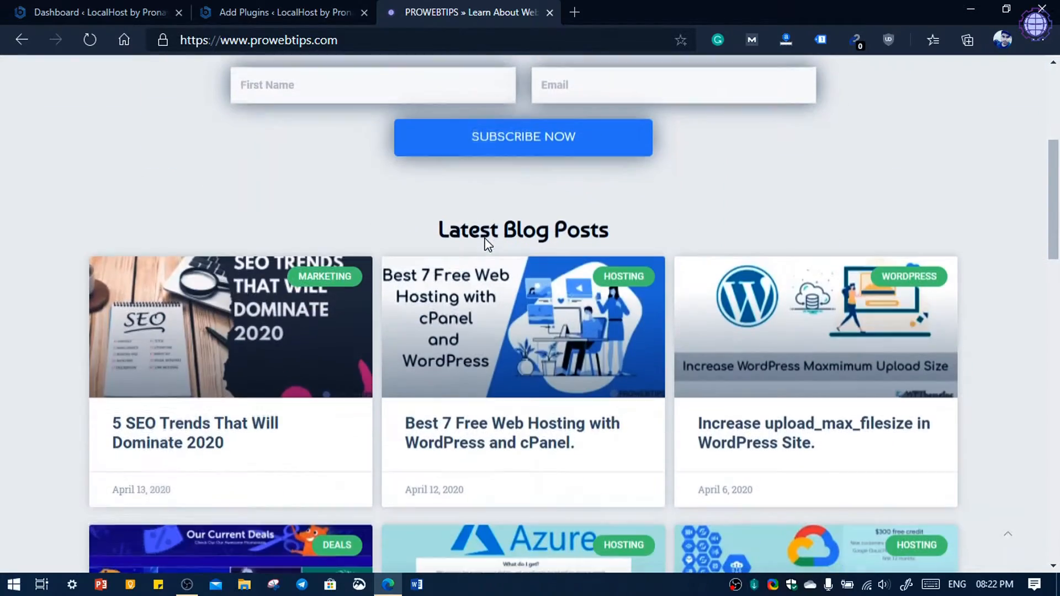
pyautogui.scroll(4, 457, 213)
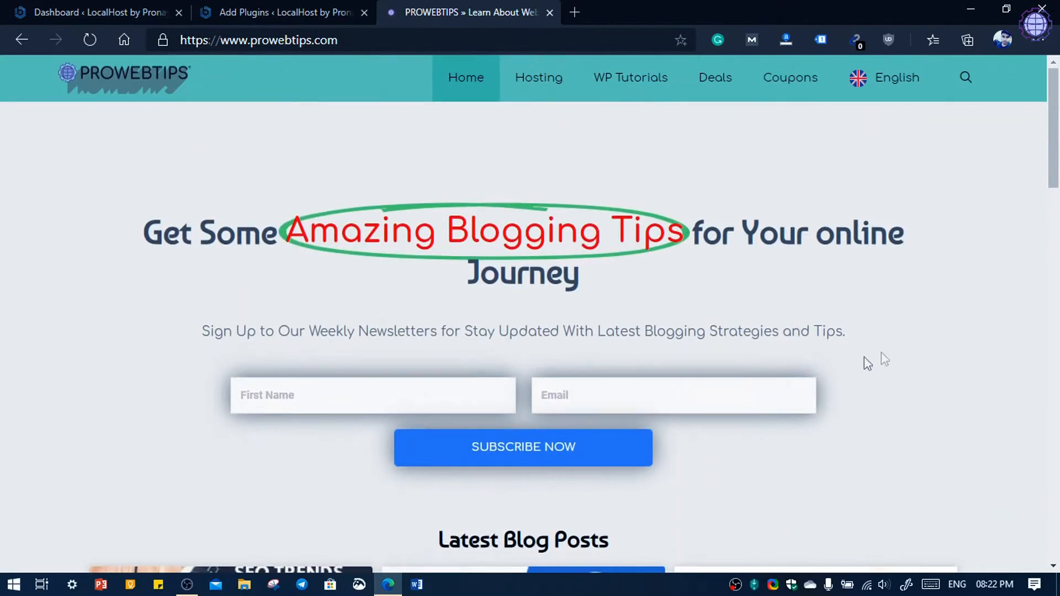
pyautogui.scroll(-4, 525, 303)
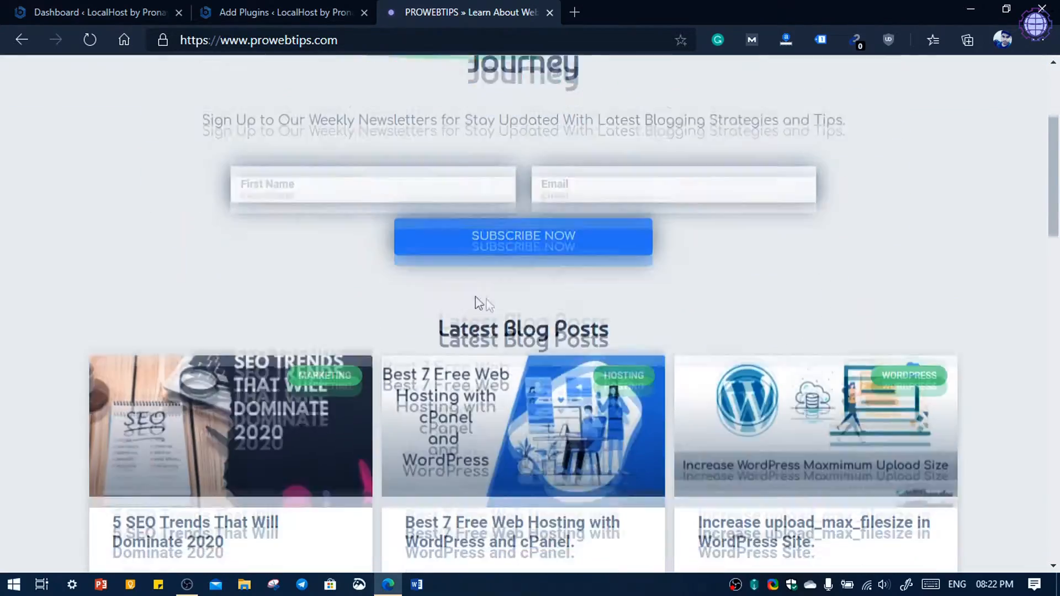
pyautogui.scroll(-10, 481, 331)
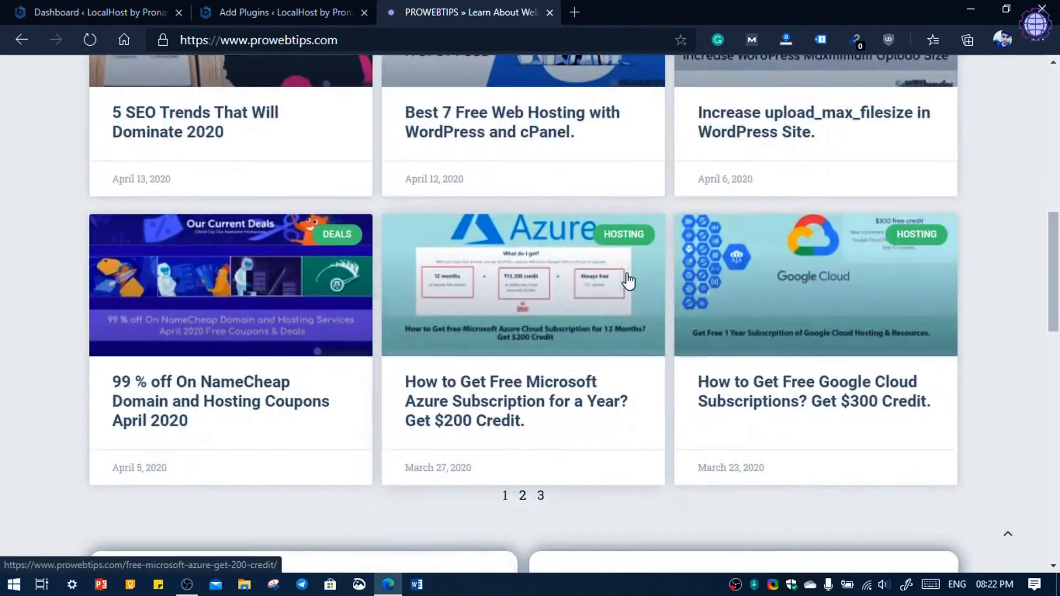
pyautogui.scroll(-4, 696, 283)
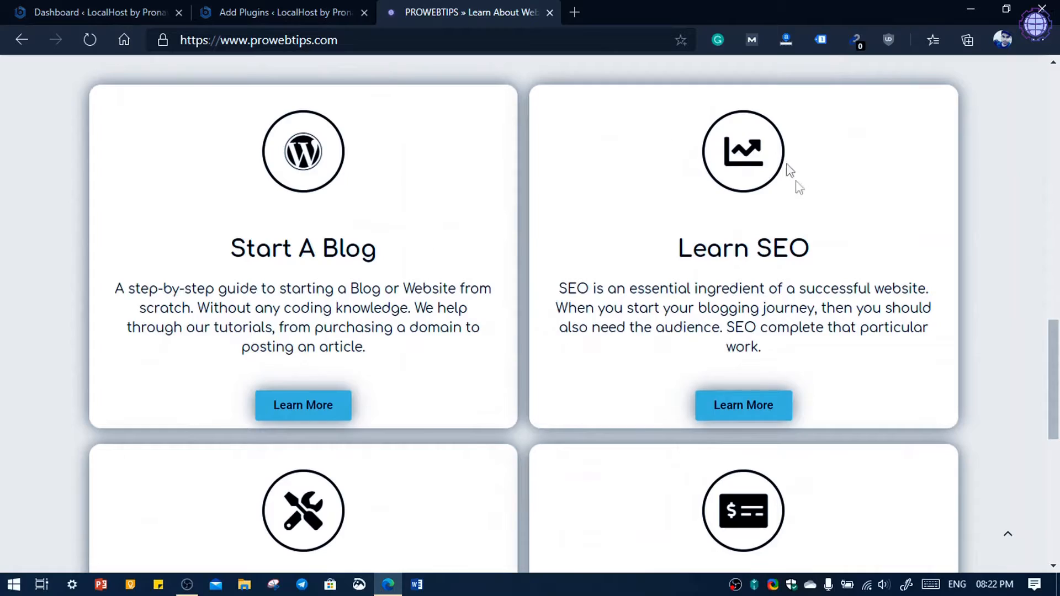
pyautogui.scroll(-7, 505, 296)
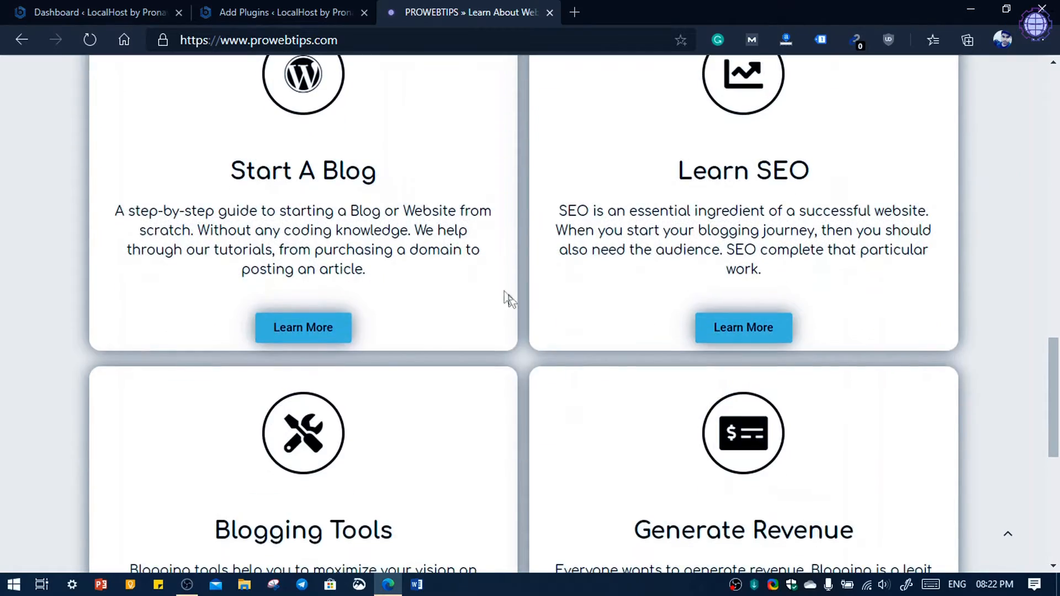
pyautogui.scroll(5, 479, 309)
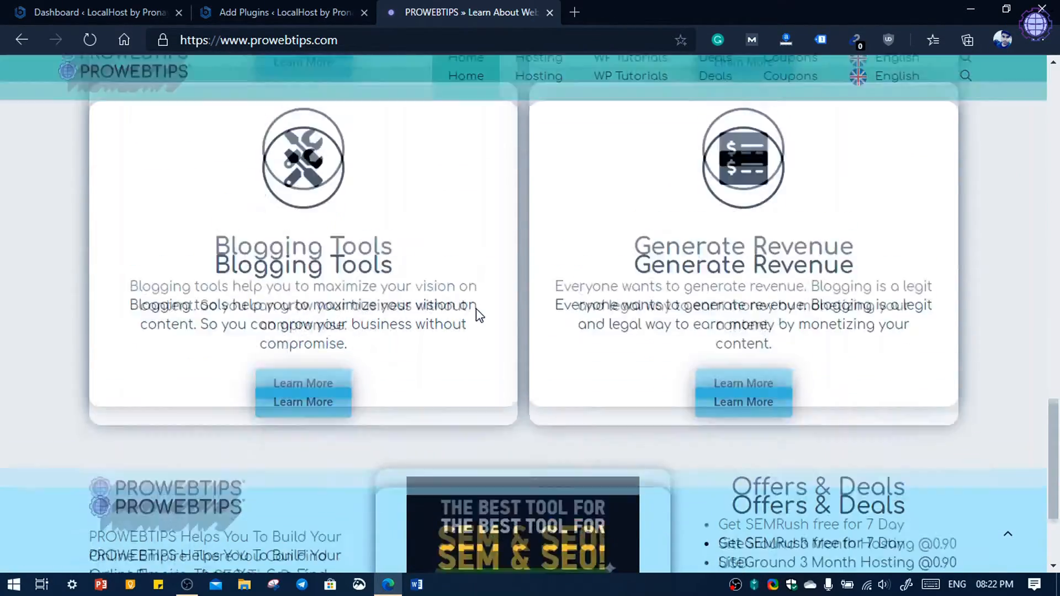
pyautogui.scroll(4, 639, 315)
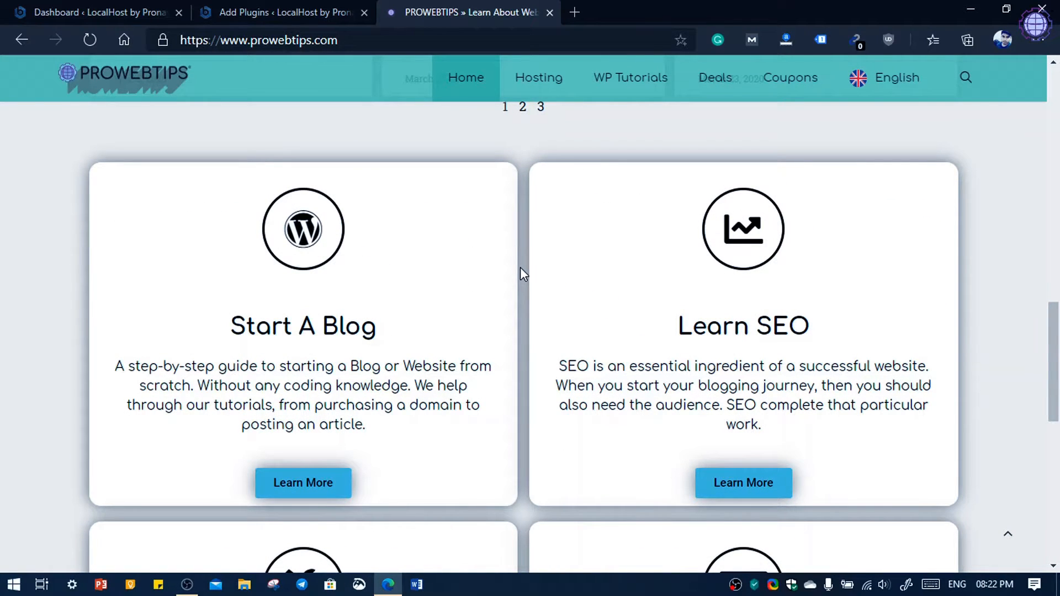
pyautogui.scroll(6, 520, 269)
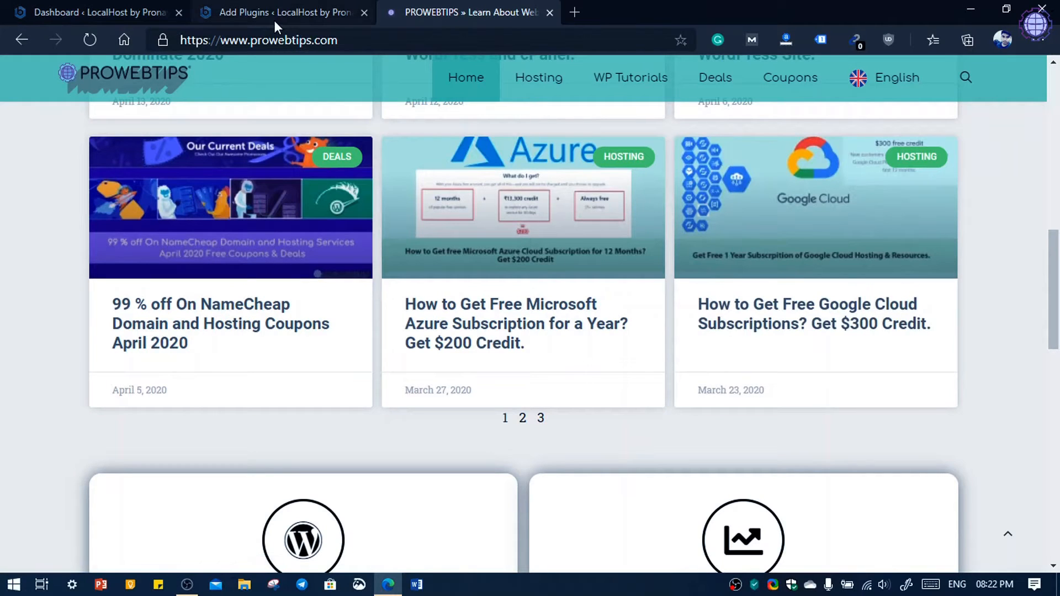
# Switch to the WordPress admin and open the site's Reading Settings.
pyautogui.click(306, 11)
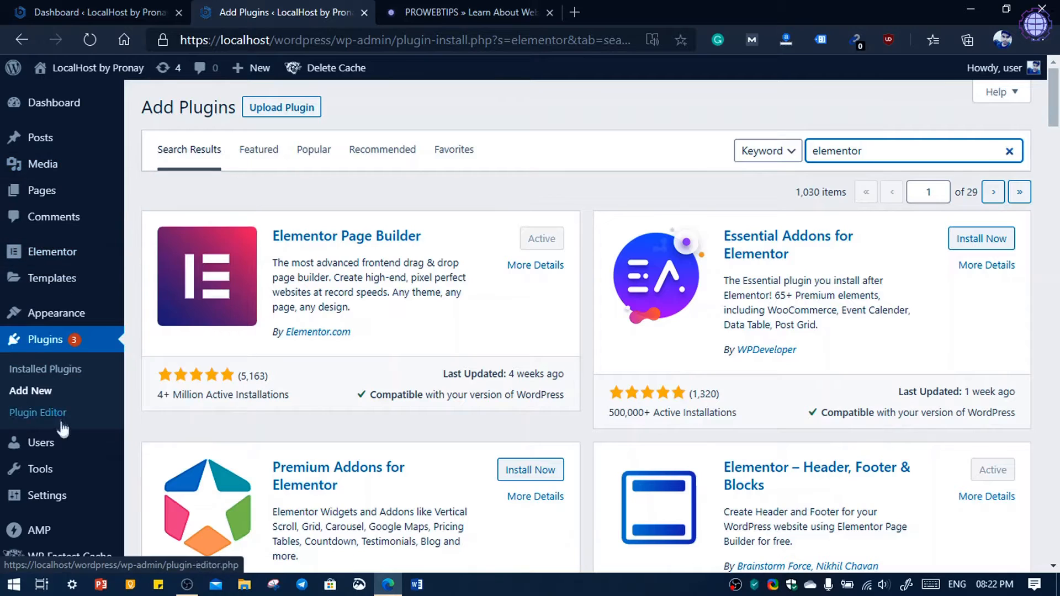
pyautogui.moveTo(76, 500)
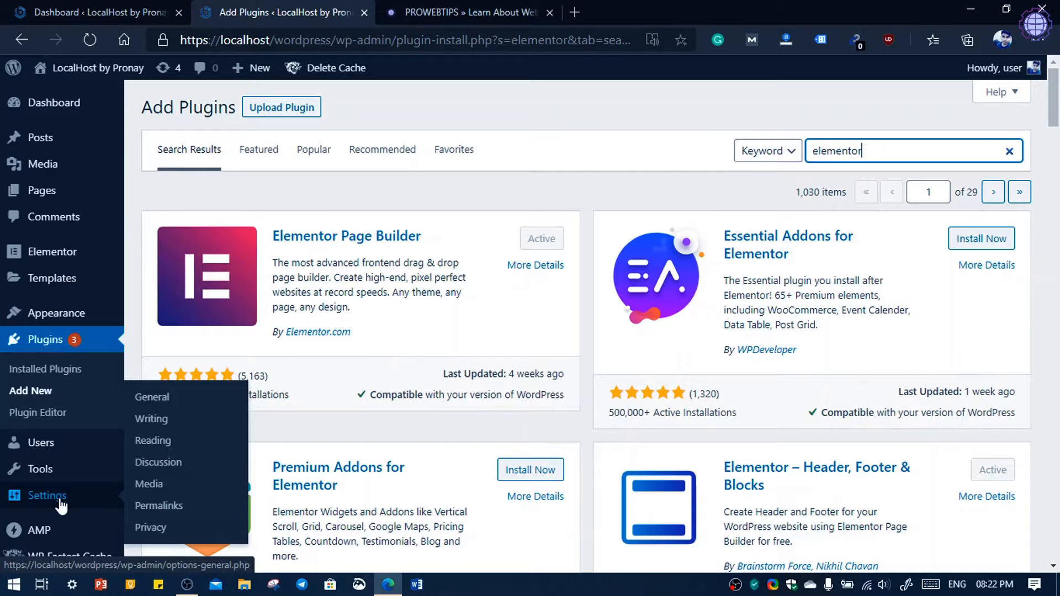
pyautogui.click(61, 505)
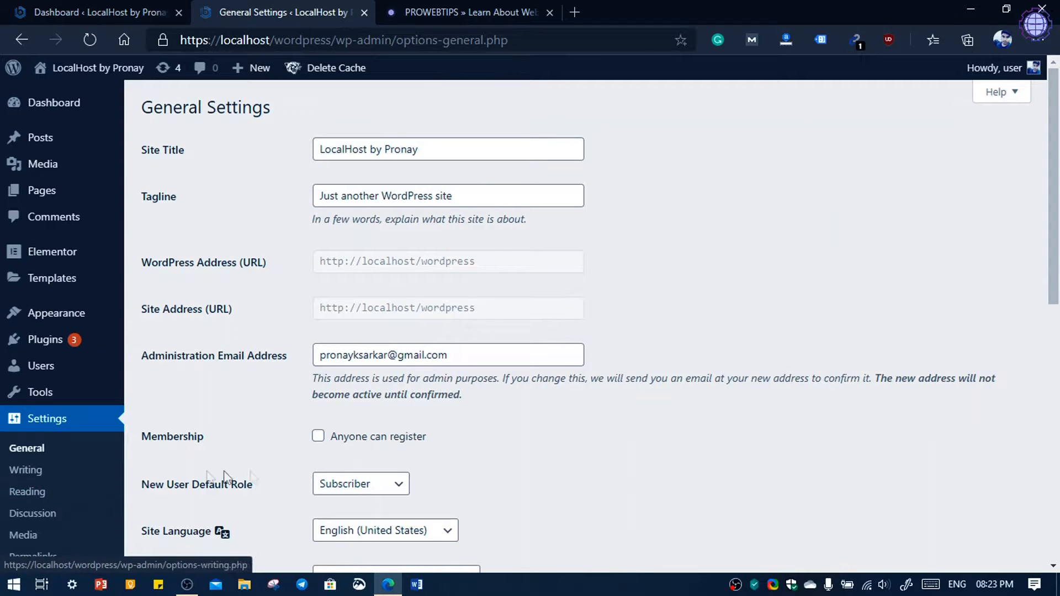
pyautogui.scroll(-3, 390, 345)
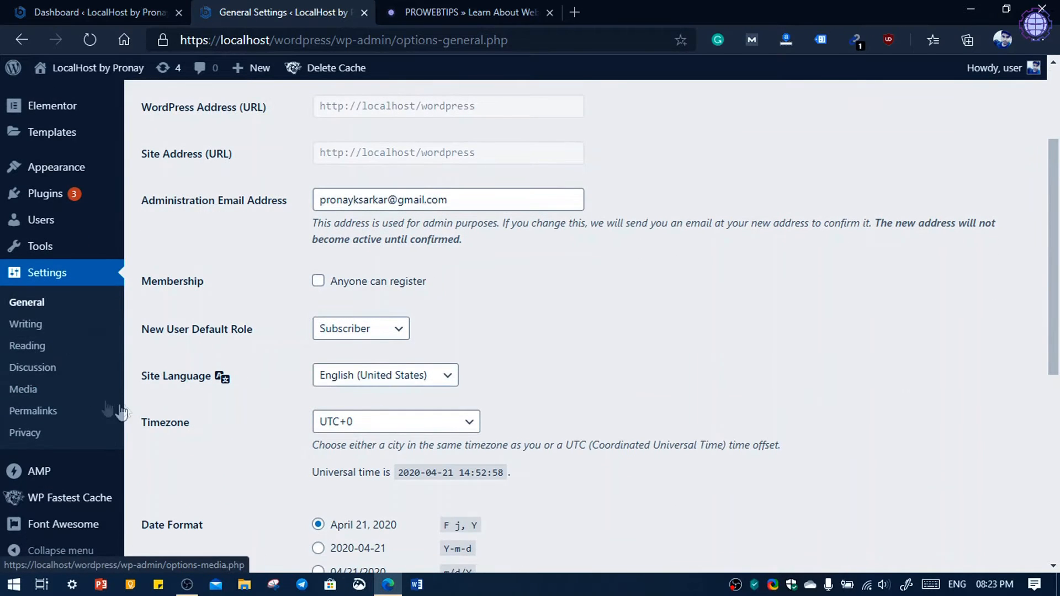
pyautogui.click(28, 346)
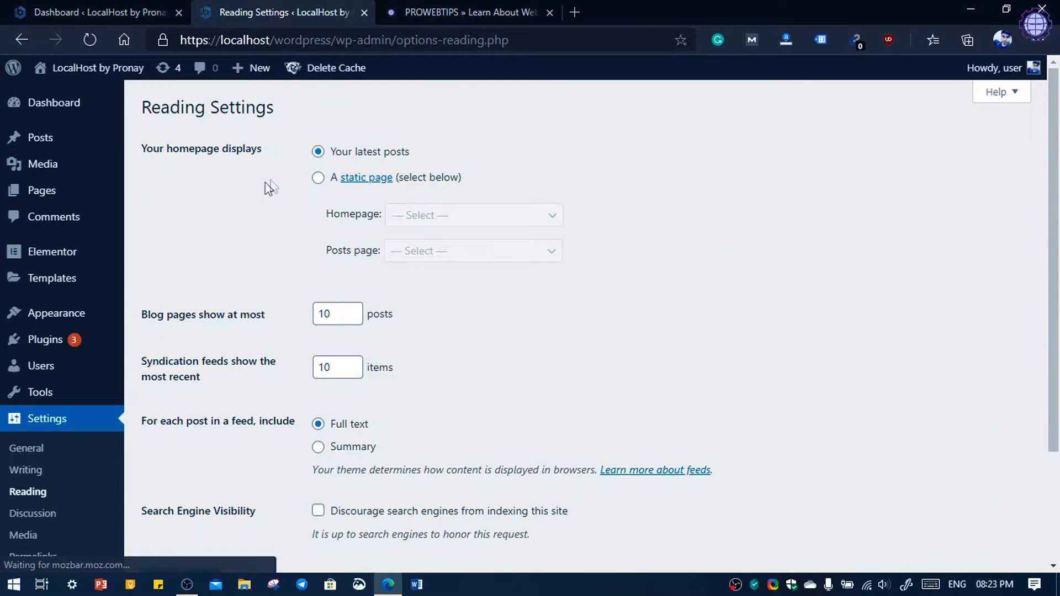
# Choose a static page for the homepage display and check which existing pages are available as the homepage.
pyautogui.moveTo(173, 148); pyautogui.dragTo(258, 148)
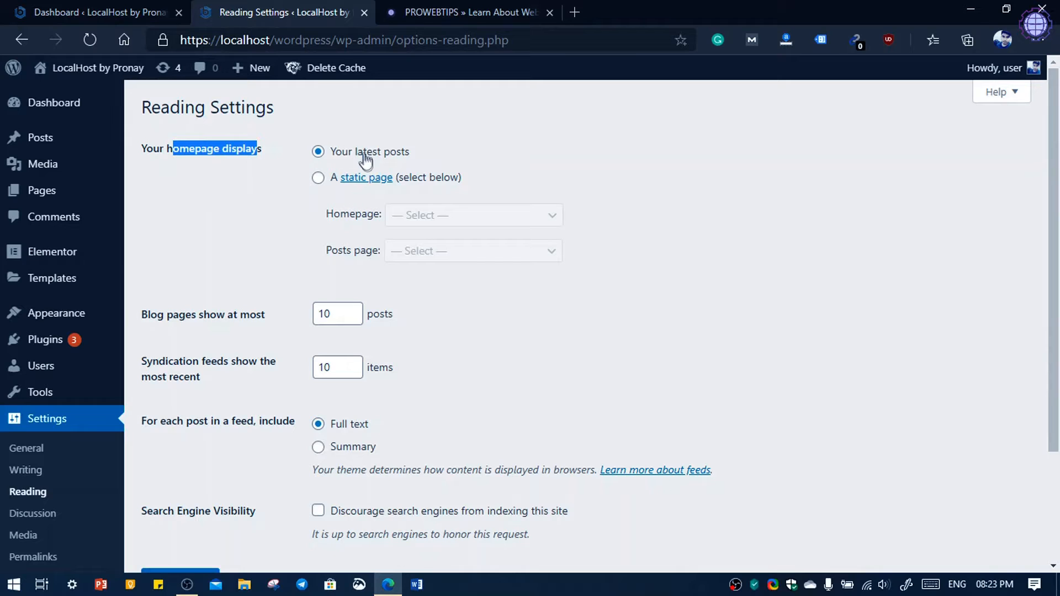
pyautogui.click(318, 177)
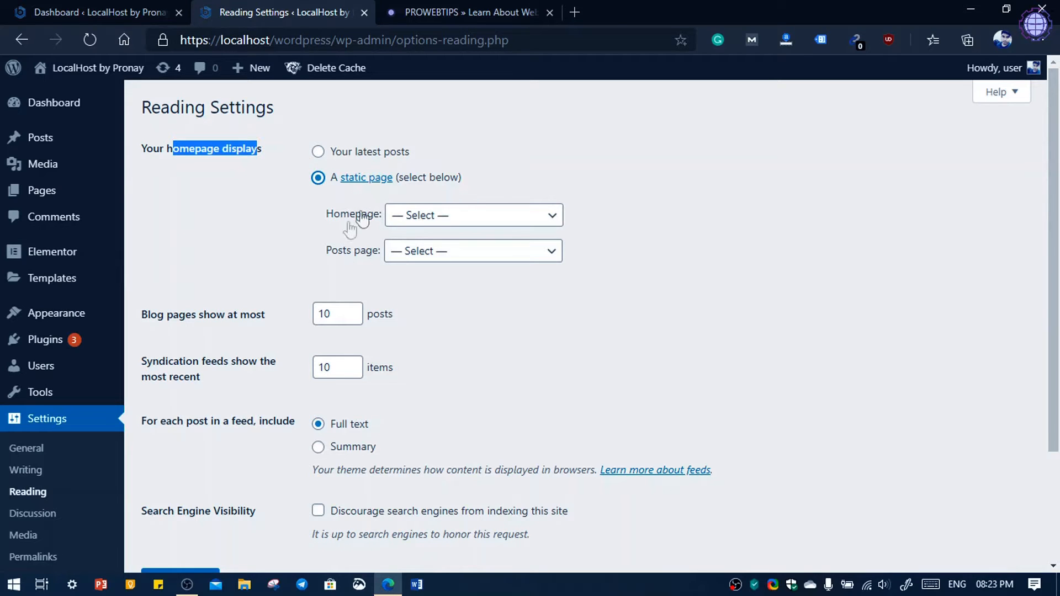
pyautogui.click(431, 223)
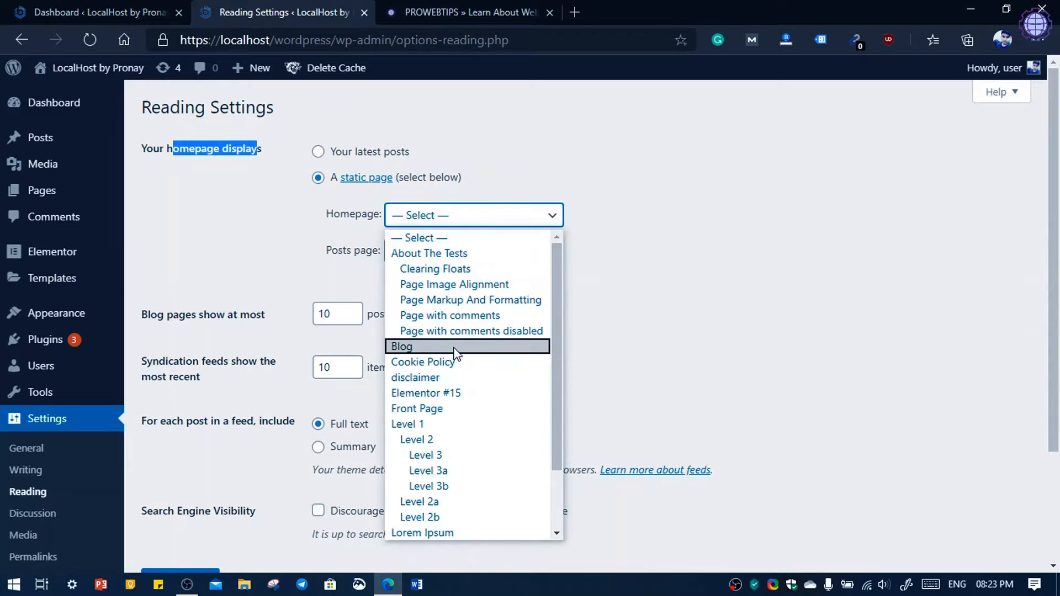
pyautogui.scroll(-3, 456, 386)
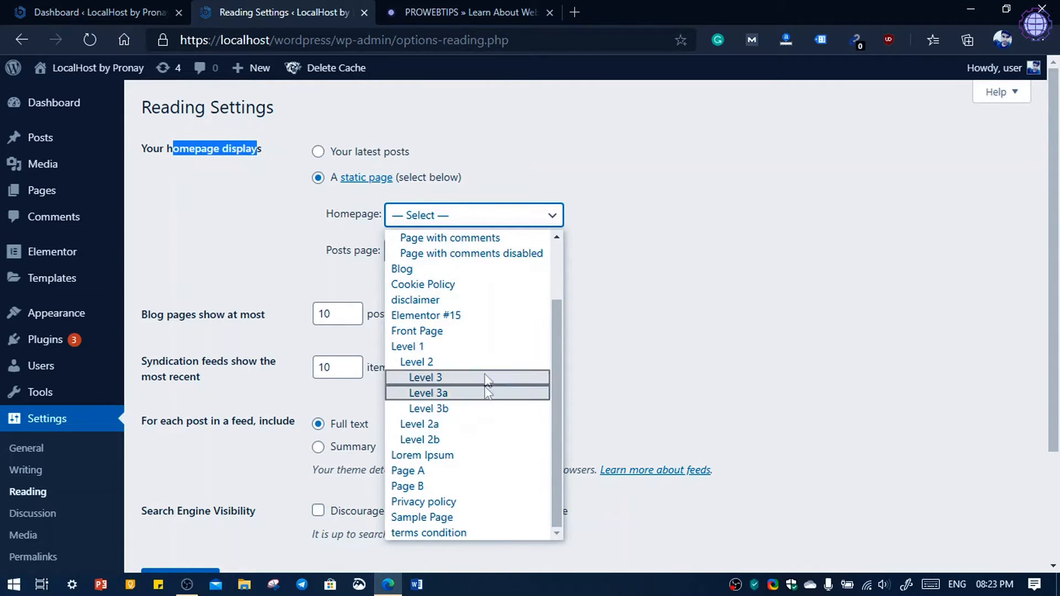
pyautogui.scroll(5, 486, 365)
pyautogui.scroll(-1, 480, 409)
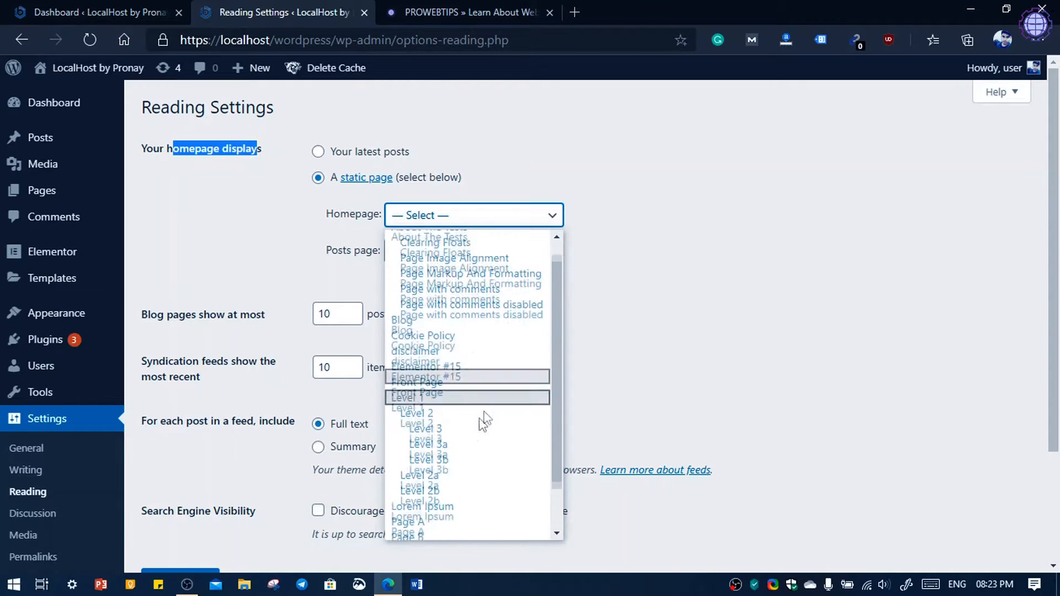
pyautogui.scroll(-2, 484, 422)
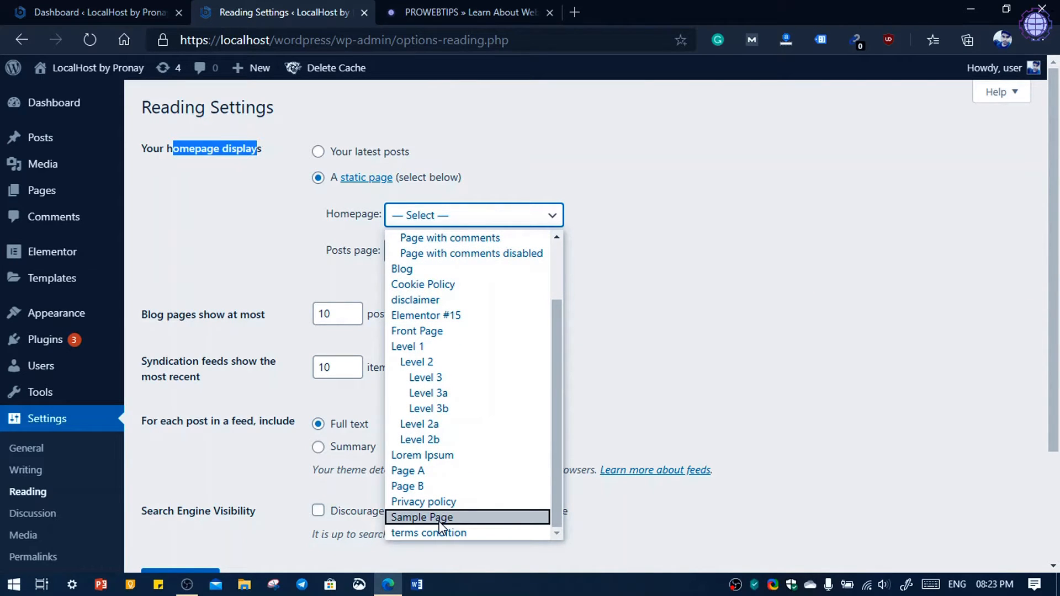
pyautogui.click(624, 348)
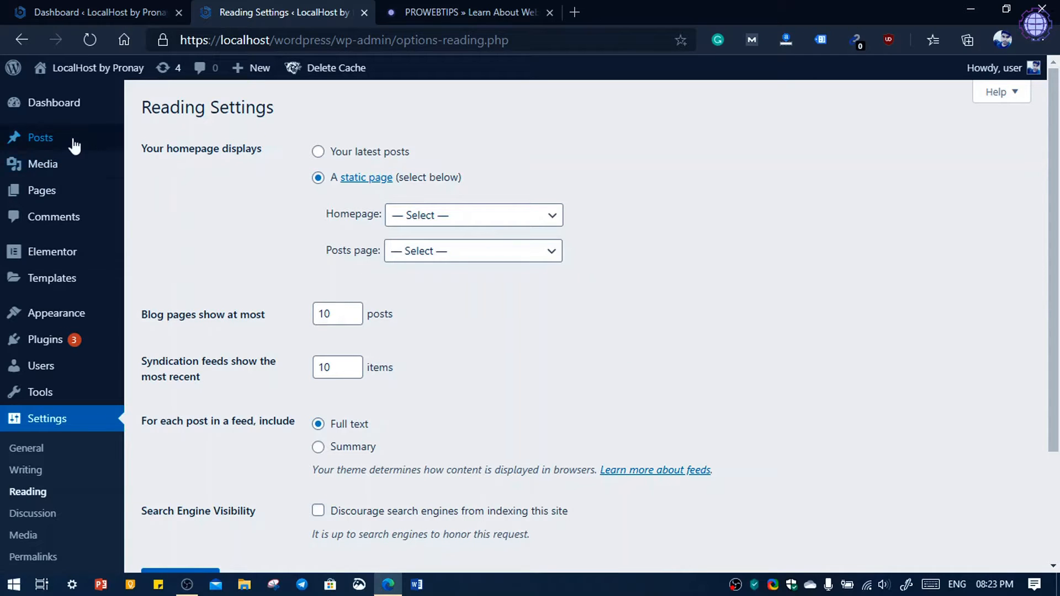
# Open the editor for a new page in a separate browser tab and go through the block editor's welcome guide.
pyautogui.moveTo(42, 190)
pyautogui.rightClick(159, 215)
pyautogui.click(224, 226)
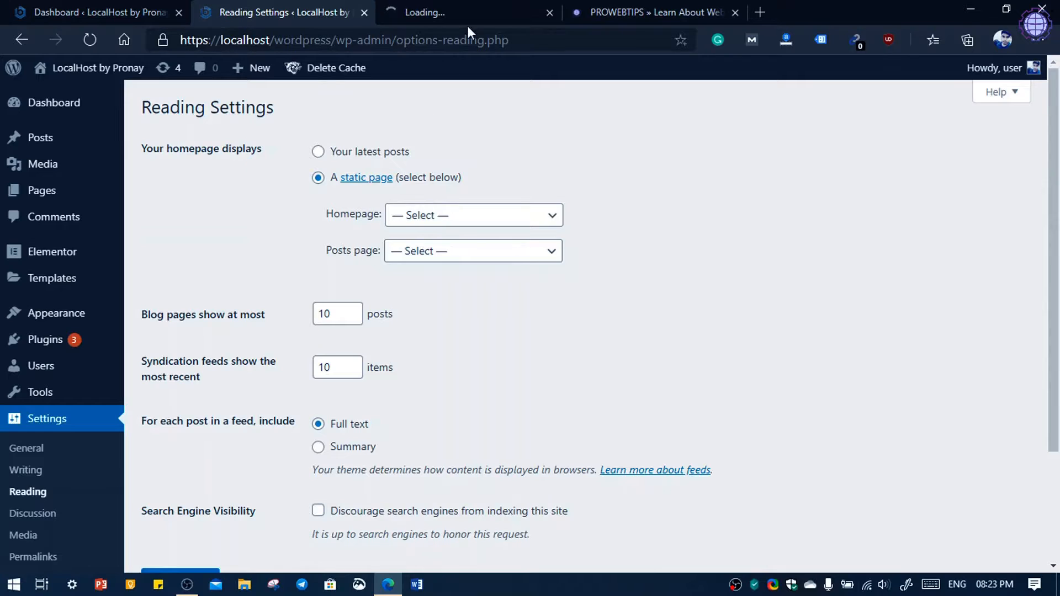
pyautogui.click(458, 10)
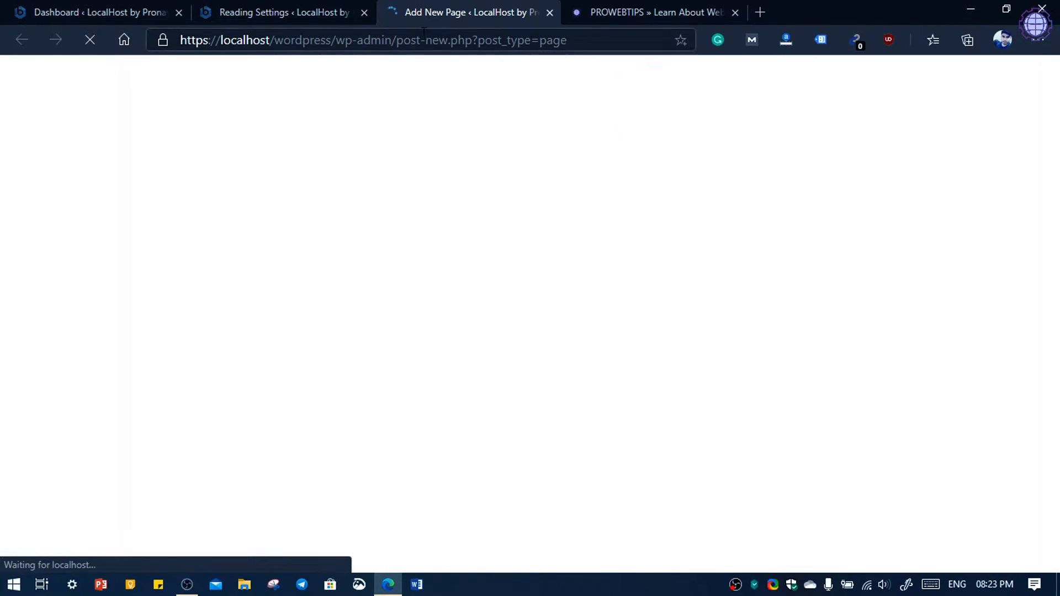
pyautogui.click(296, 11)
pyautogui.click(425, 10)
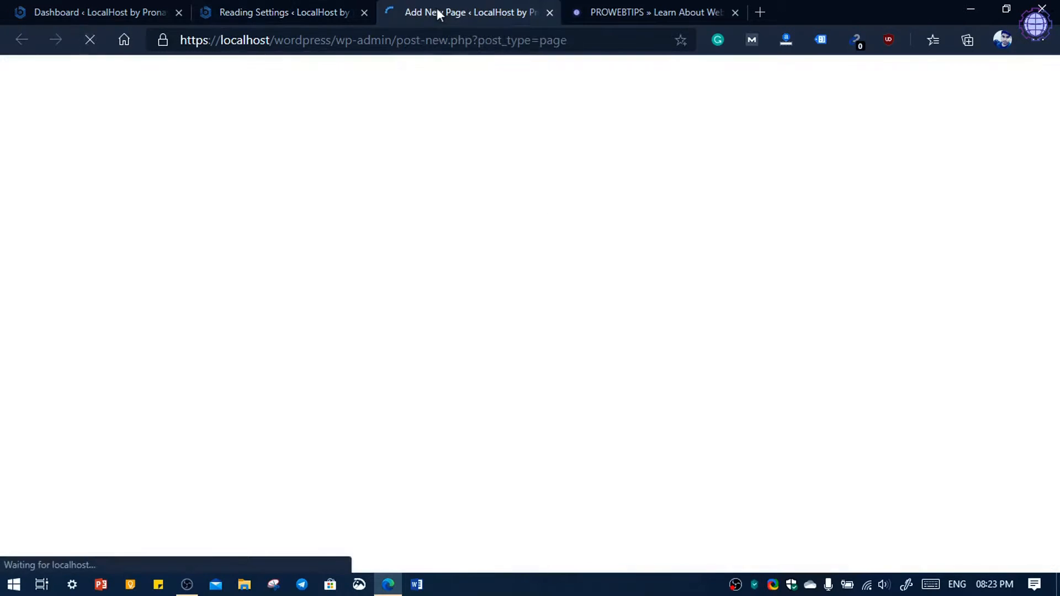
pyautogui.click(710, 440)
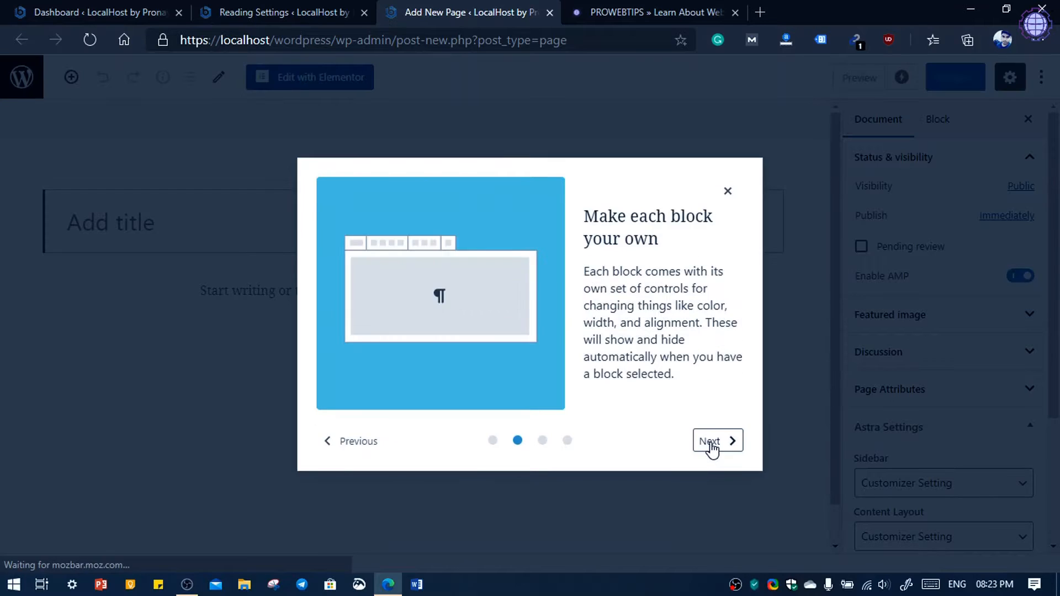
pyautogui.click(710, 440)
pyautogui.click(710, 440)
pyautogui.click(710, 441)
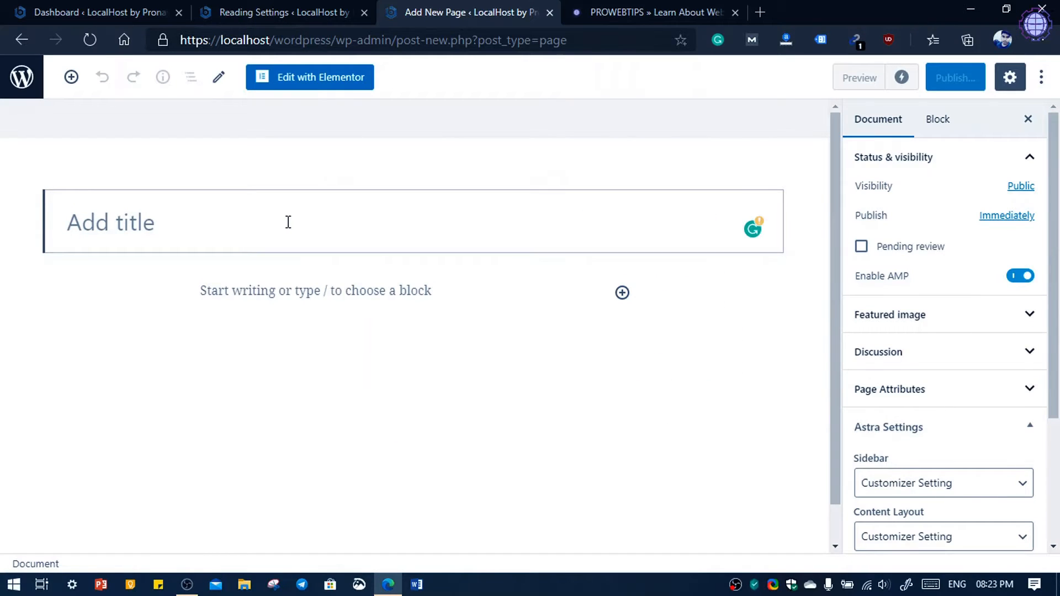
# Title the new page "Home", publish it and close its editor tab.
pyautogui.write('Home')
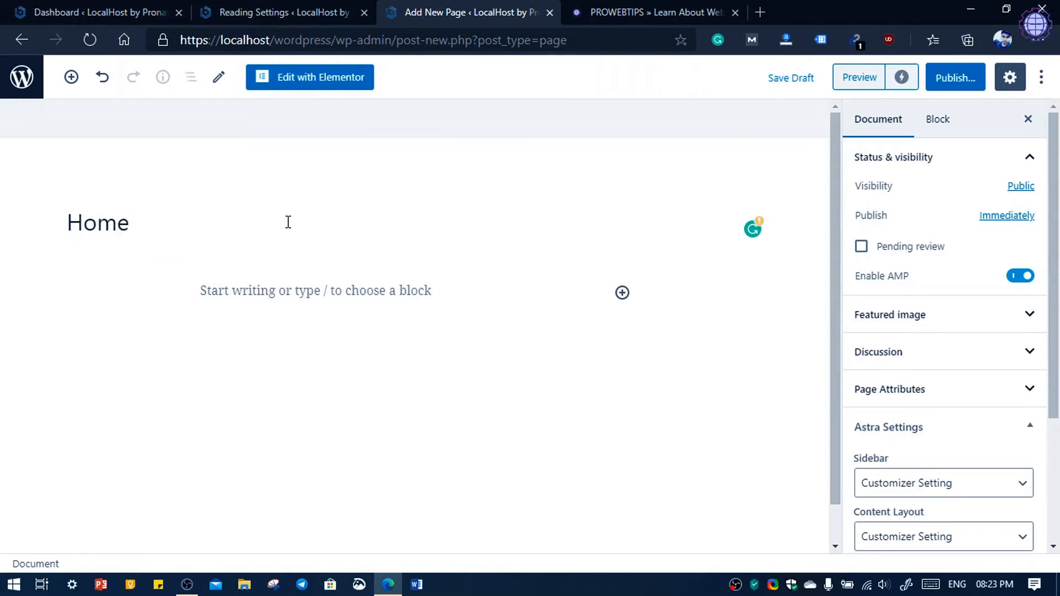
pyautogui.click(949, 84)
pyautogui.click(951, 82)
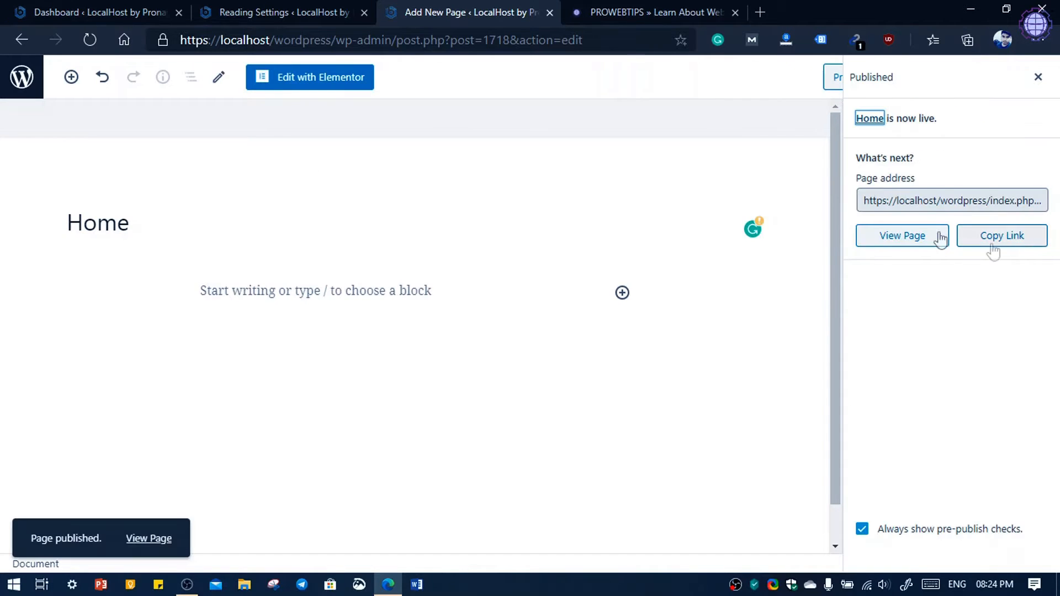
pyautogui.moveTo(911, 203); pyautogui.dragTo(965, 266)
pyautogui.click(954, 276)
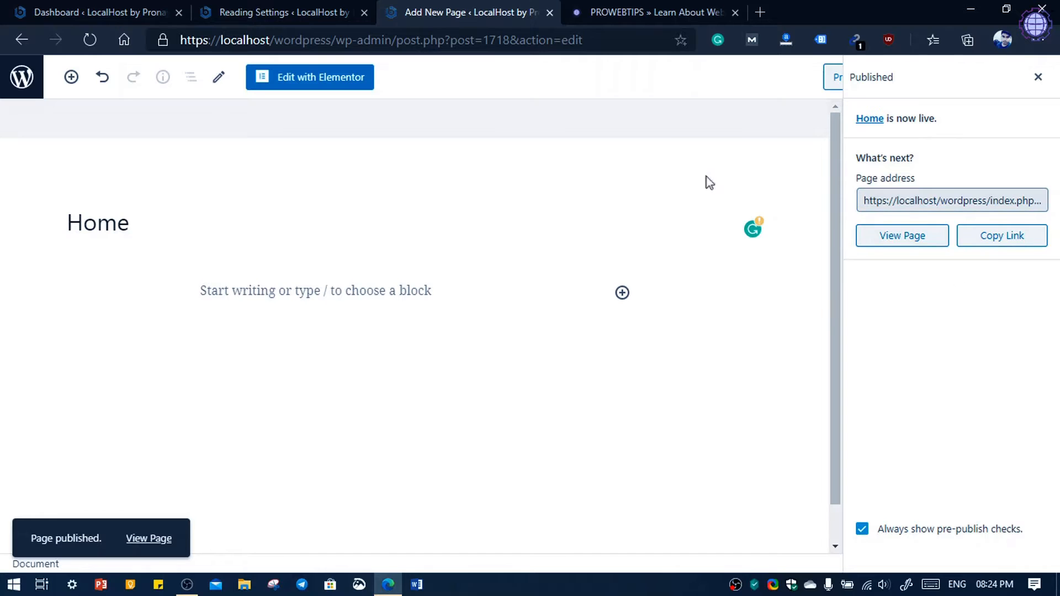
pyautogui.click(550, 13)
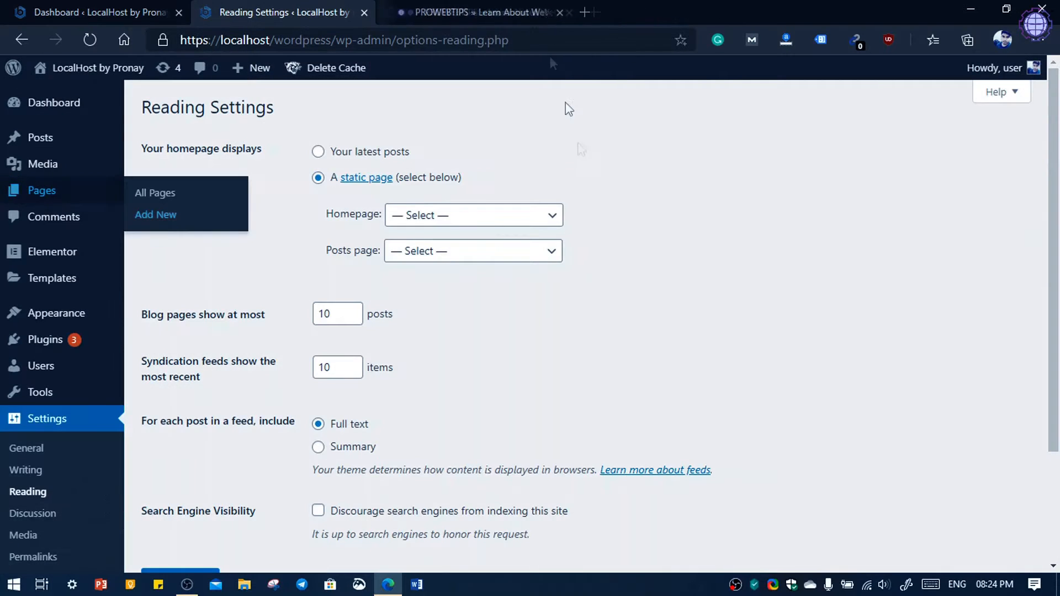
# Reload the Reading Settings and make the homepage display a static page, with Home as the homepage.
pyautogui.click(88, 38)
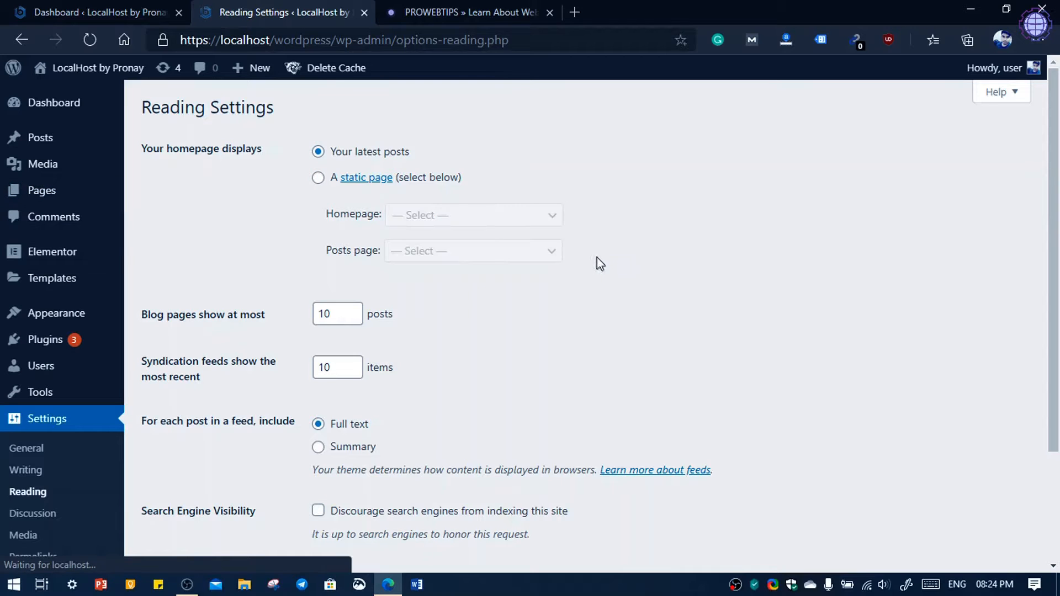
pyautogui.click(317, 177)
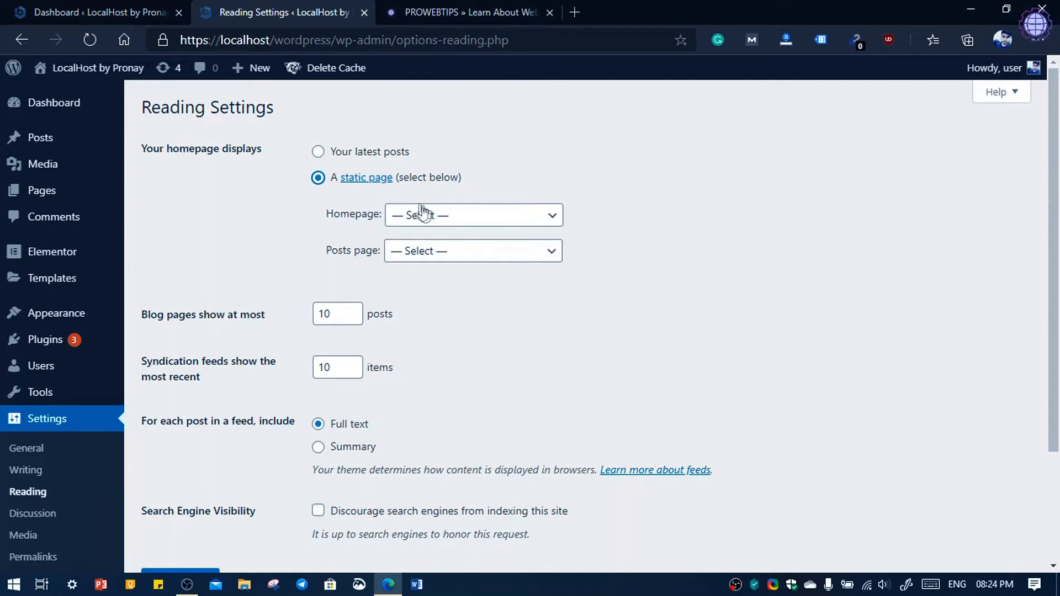
pyautogui.click(444, 216)
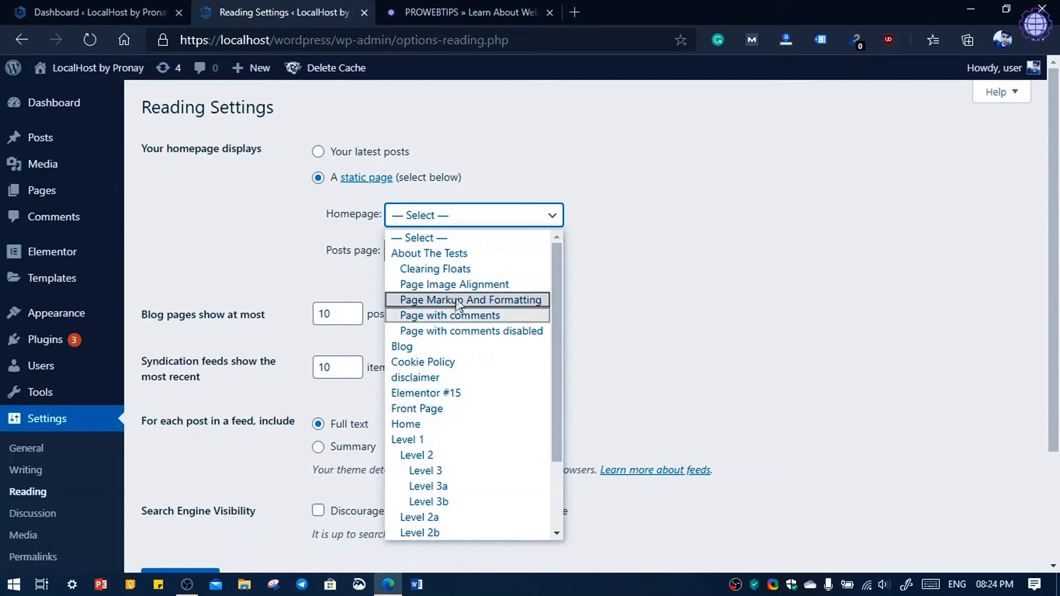
pyautogui.scroll(-2, 465, 331)
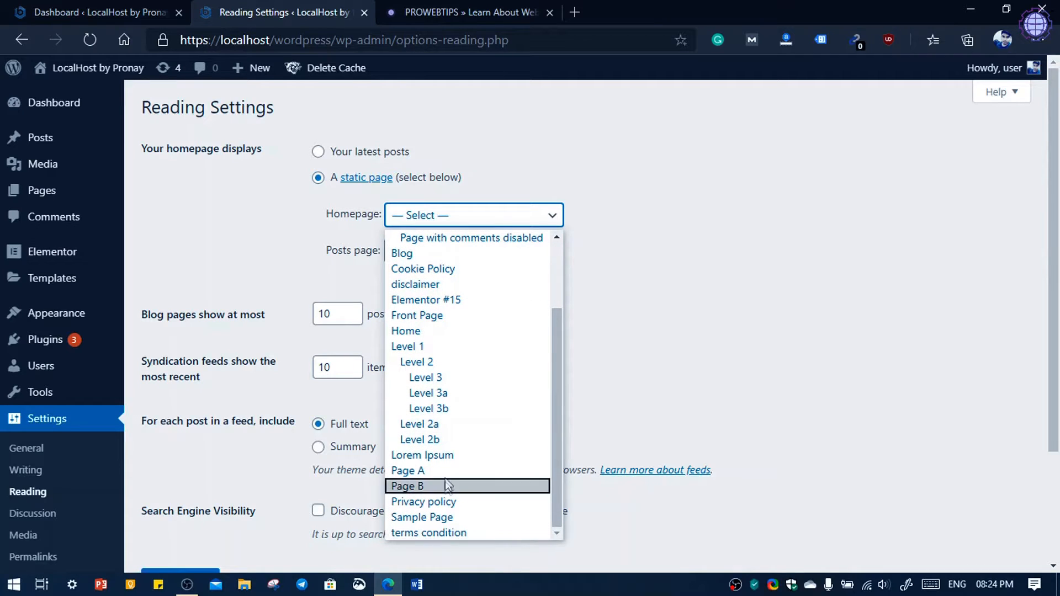
pyautogui.click(416, 332)
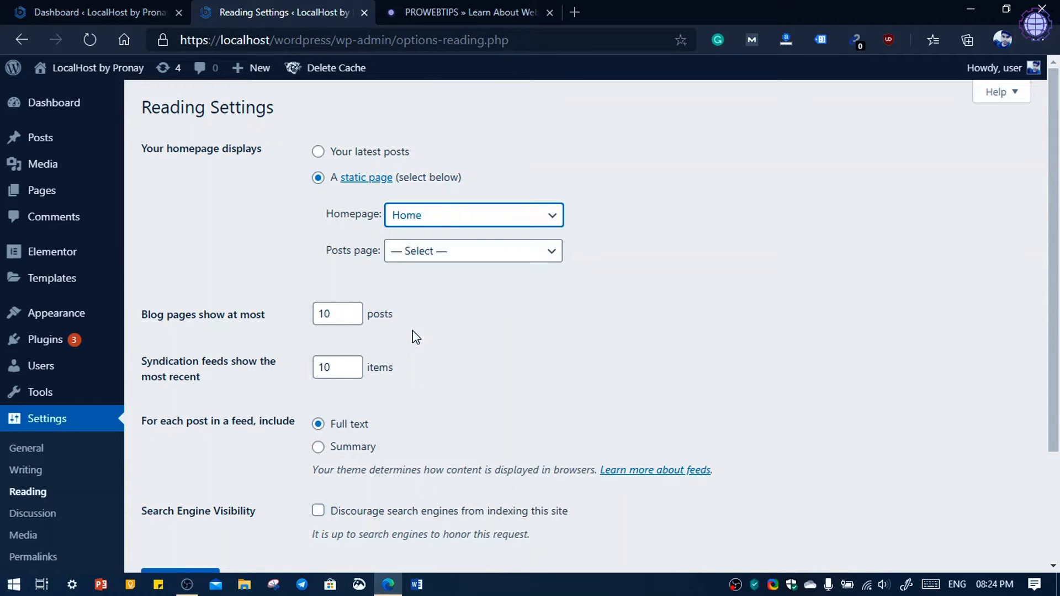
# Set Blog as the posts page and save the Reading Settings.
pyautogui.click(455, 255)
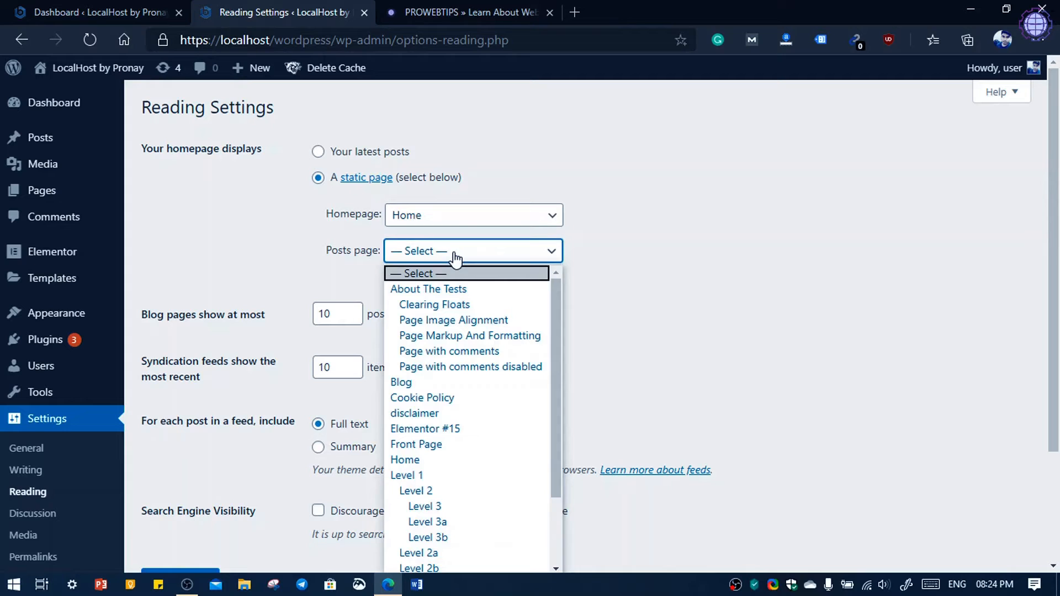
pyautogui.click(425, 382)
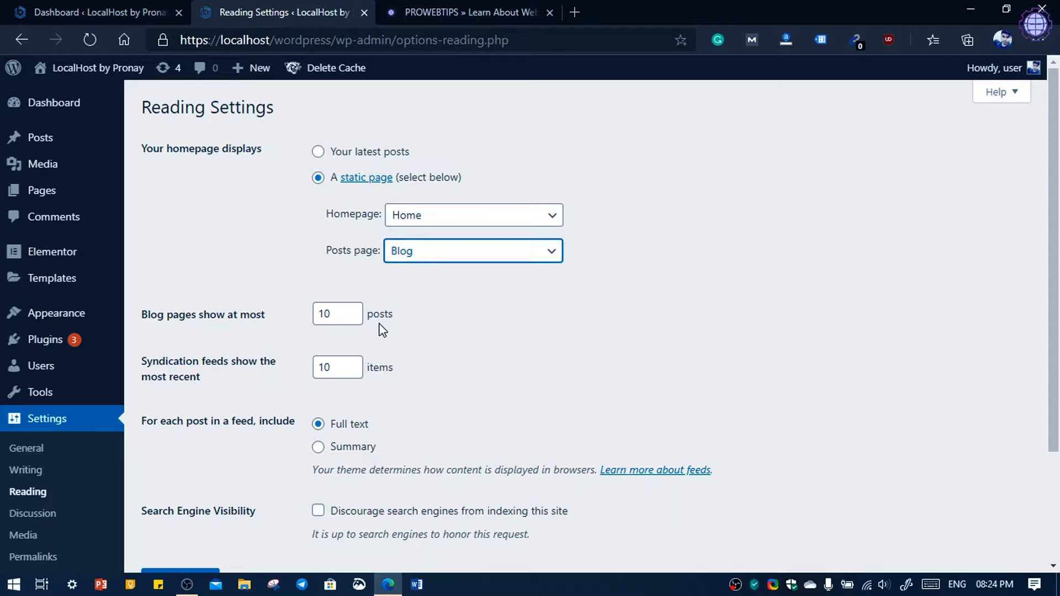
pyautogui.scroll(-3, 381, 329)
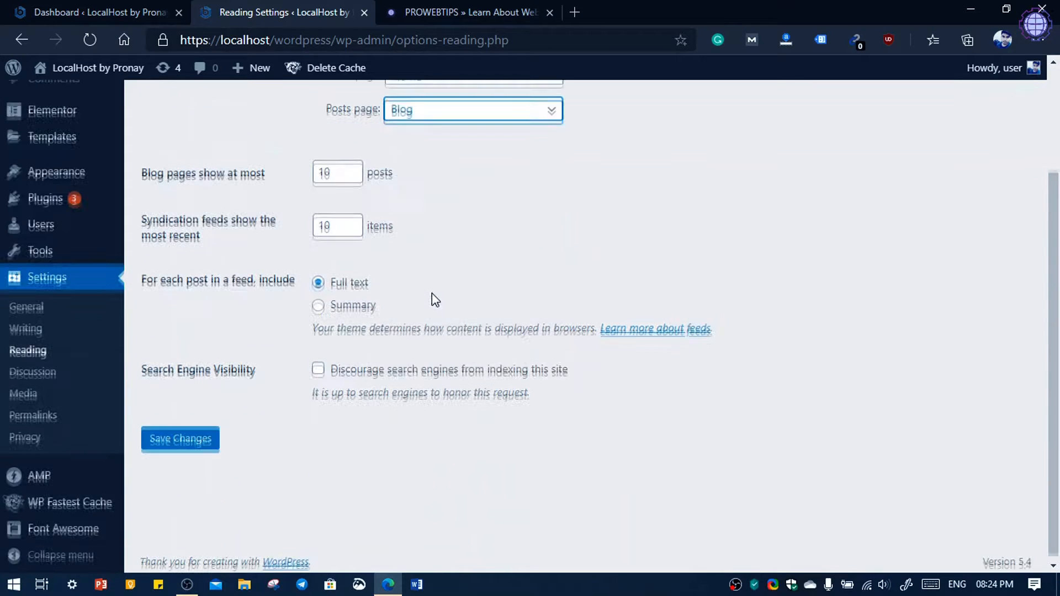
pyautogui.click(180, 440)
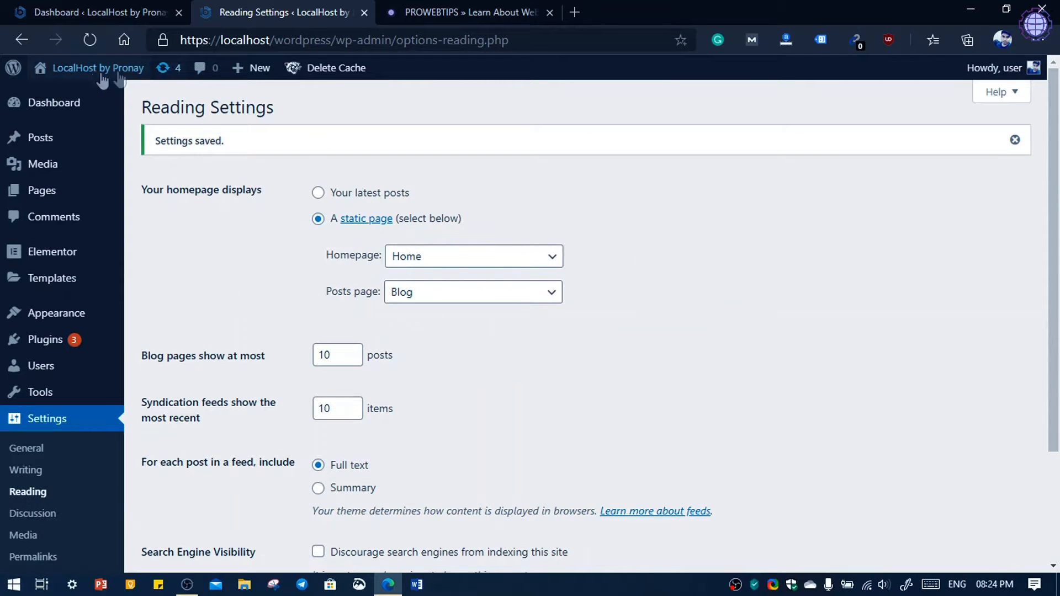
# Visit the site in a new browser tab and check how its homepage looks.
pyautogui.moveTo(92, 70)
pyautogui.rightClick(65, 102)
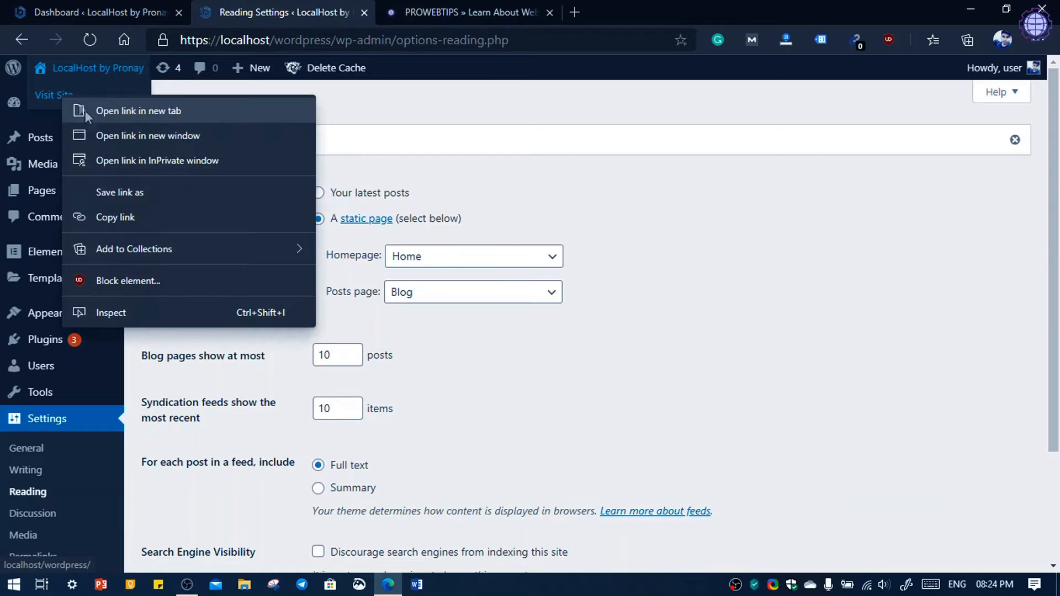
pyautogui.click(137, 114)
pyautogui.moveTo(69, 69)
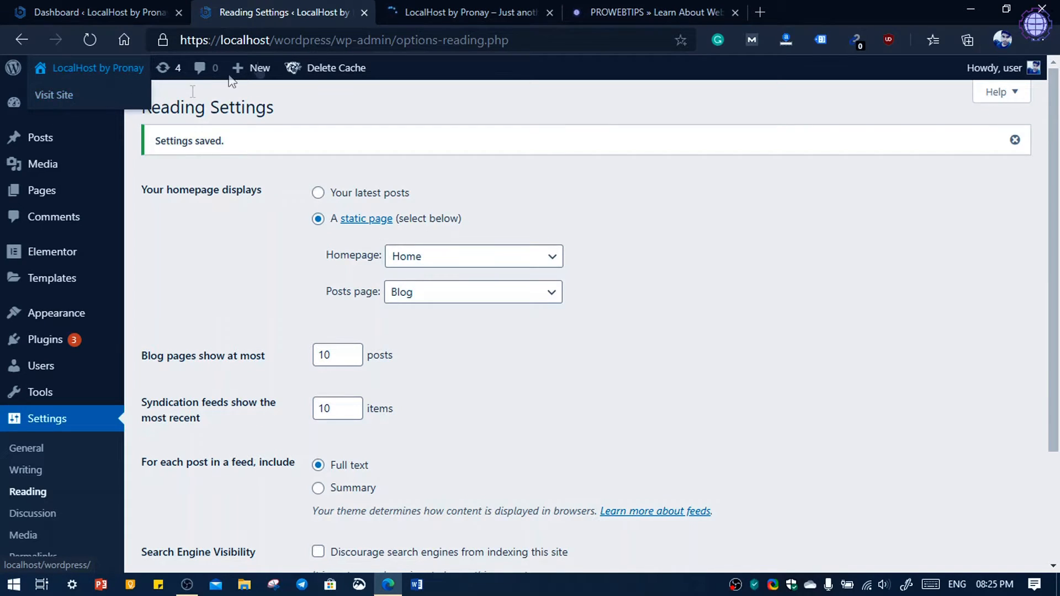
pyautogui.click(413, 13)
pyautogui.scroll(-2, 404, 331)
pyautogui.scroll(4, 479, 237)
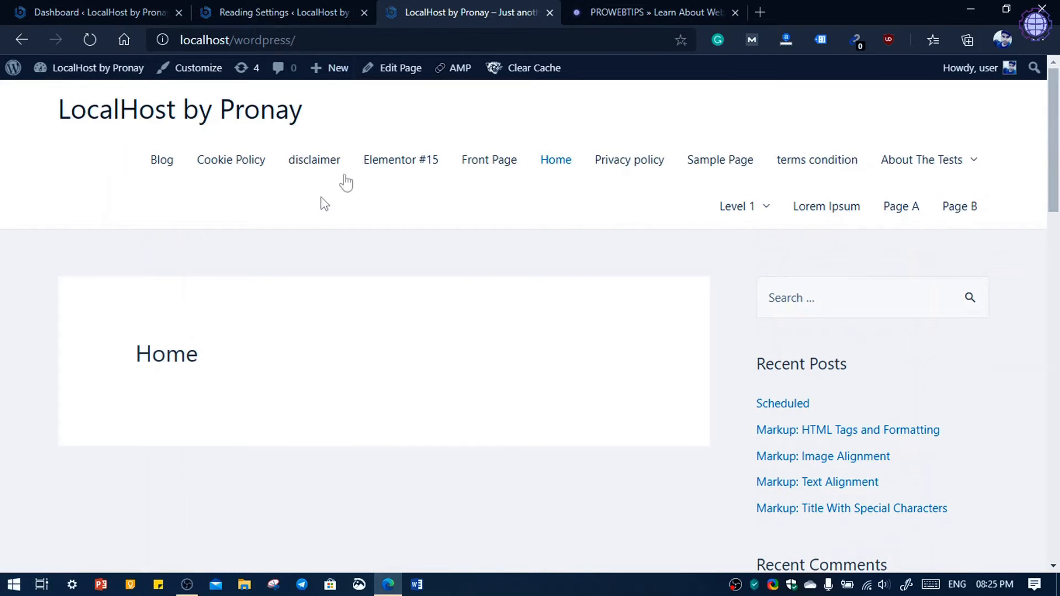
# Return to the WordPress admin and open the Home page for editing from the list of all pages.
pyautogui.click(298, 8)
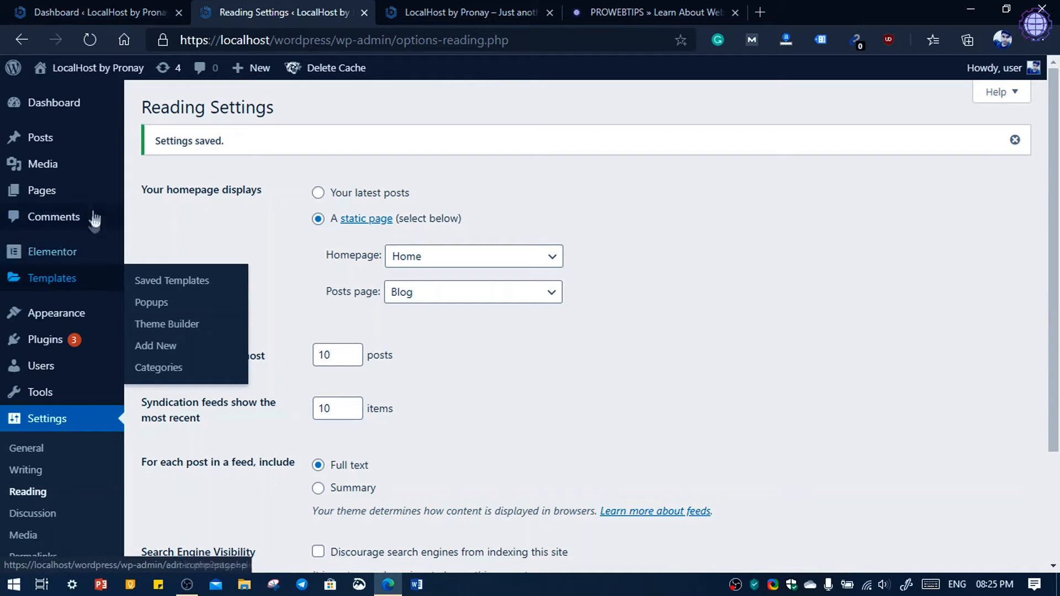
pyautogui.click(53, 196)
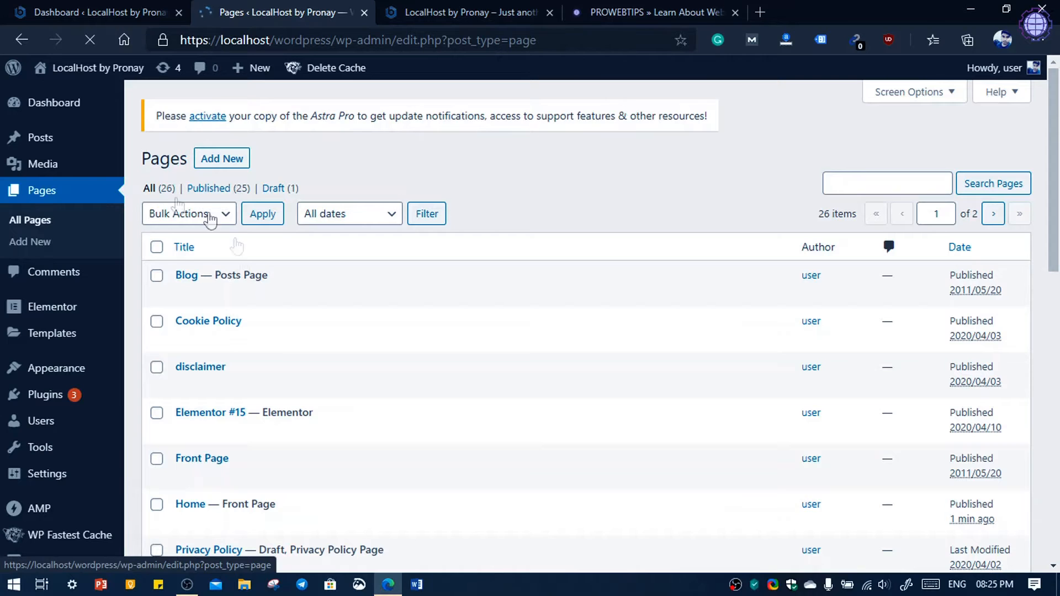
pyautogui.scroll(-3, 247, 291)
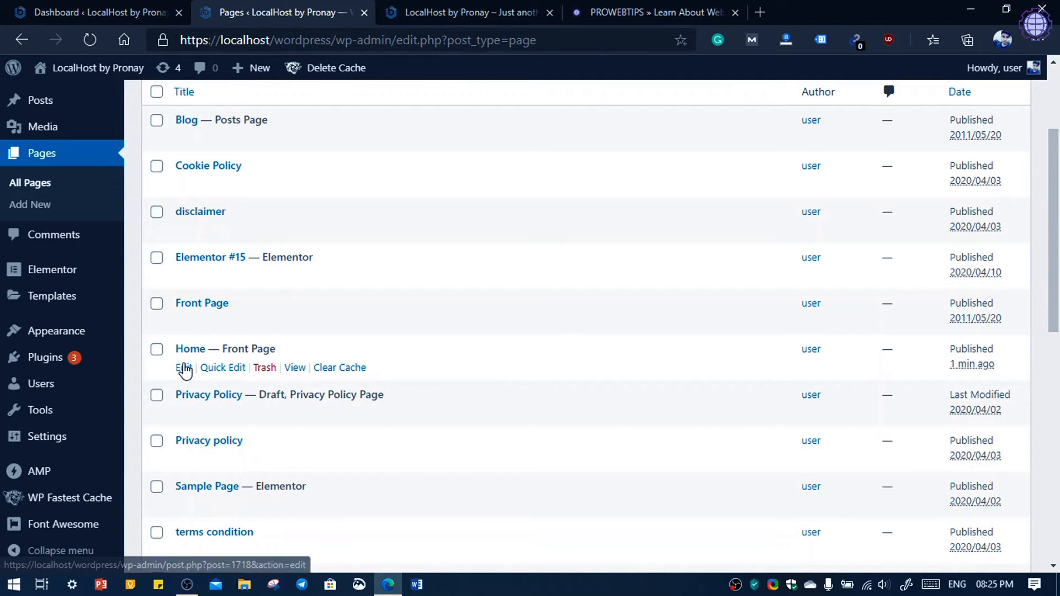
pyautogui.click(185, 369)
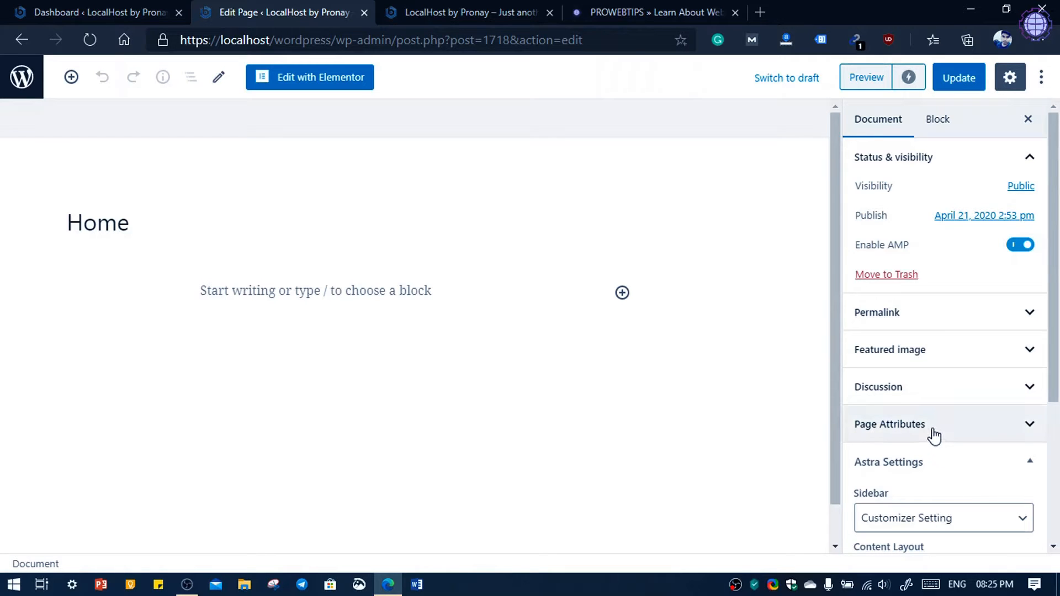
# Set the Home page's template to Elementor Full Width in its page attributes and update the page.
pyautogui.scroll(-4, 935, 434)
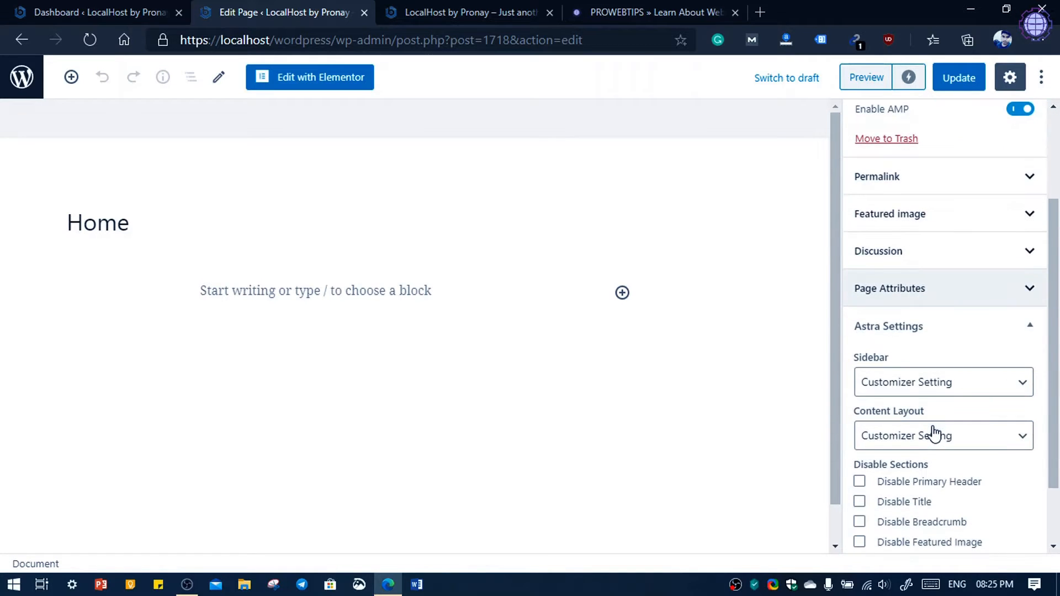
pyautogui.scroll(3, 934, 433)
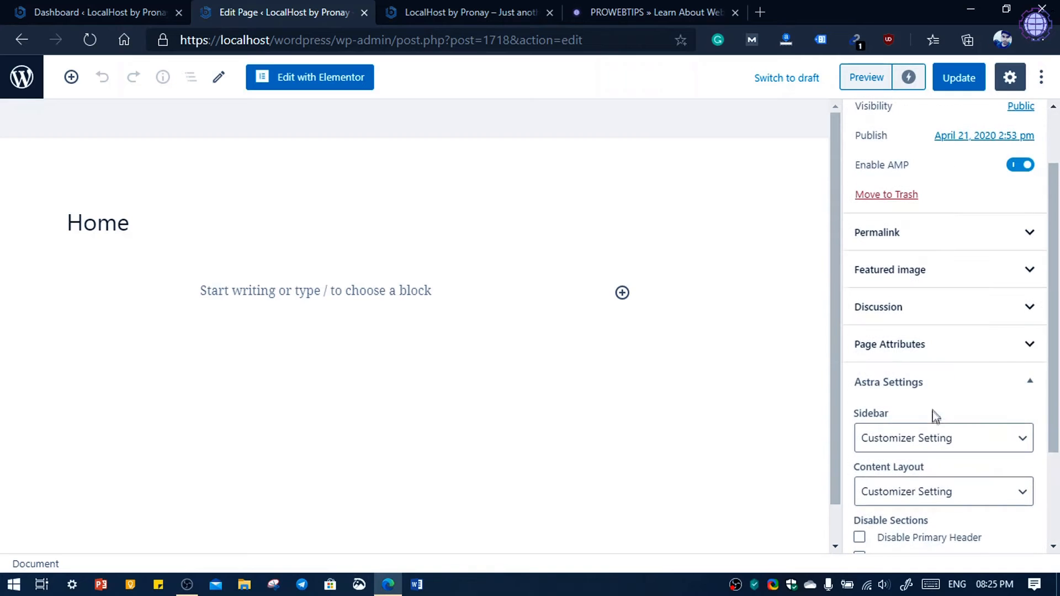
pyautogui.click(919, 345)
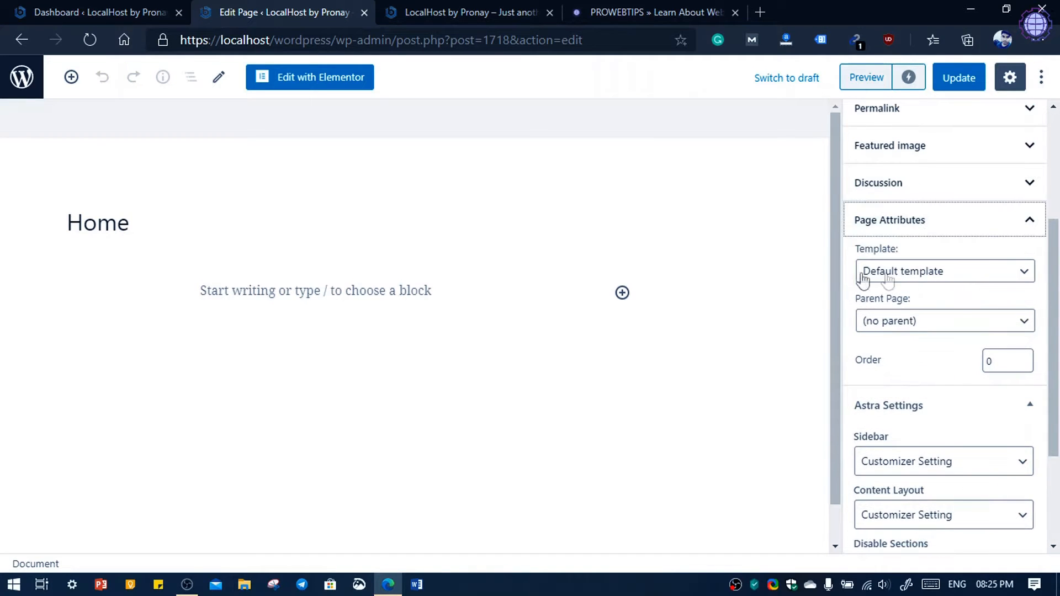
pyautogui.click(954, 273)
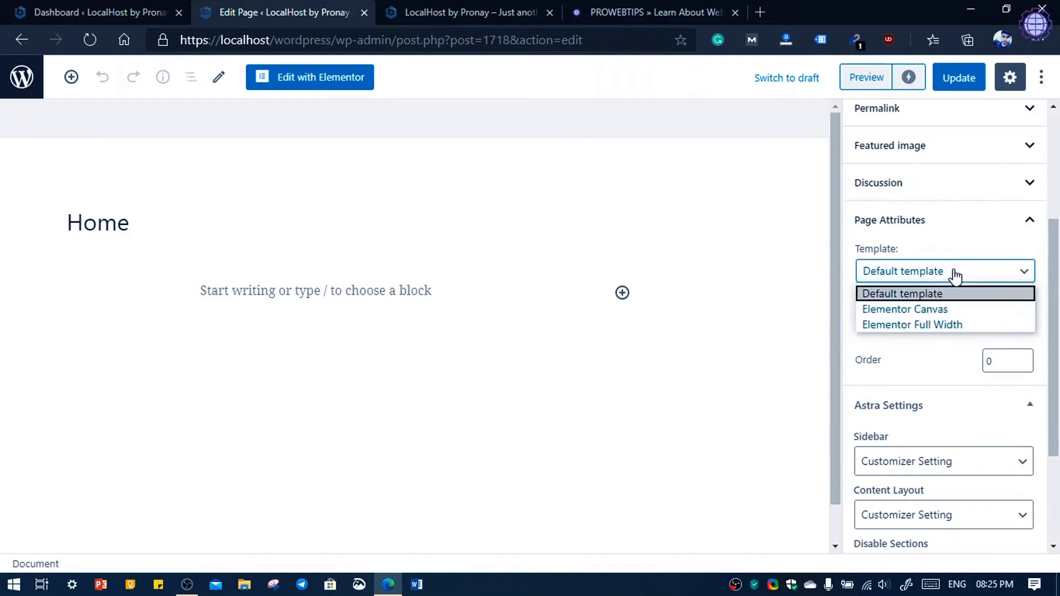
pyautogui.click(943, 327)
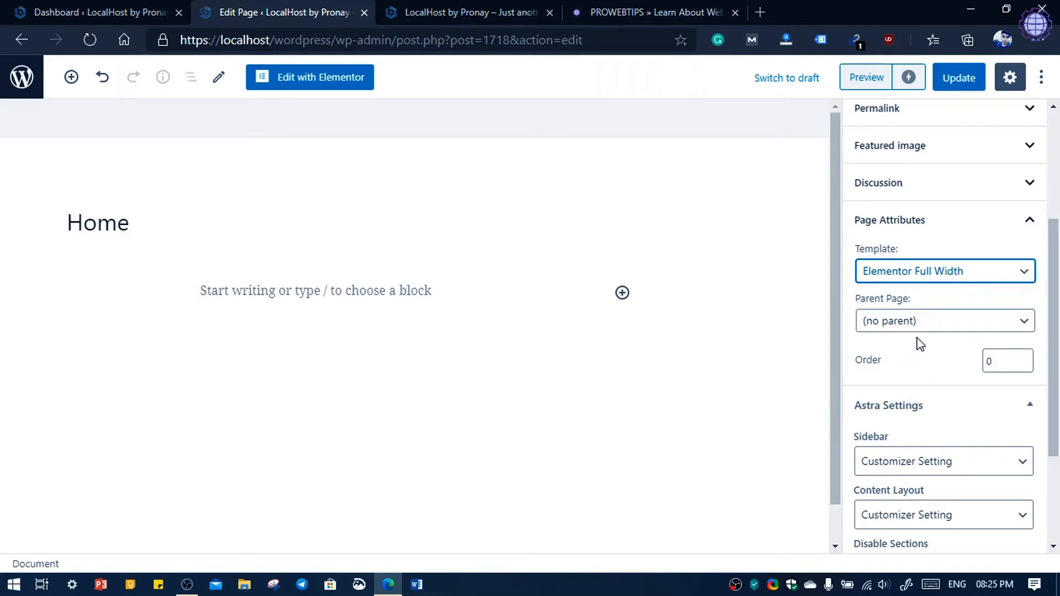
pyautogui.scroll(3, 955, 276)
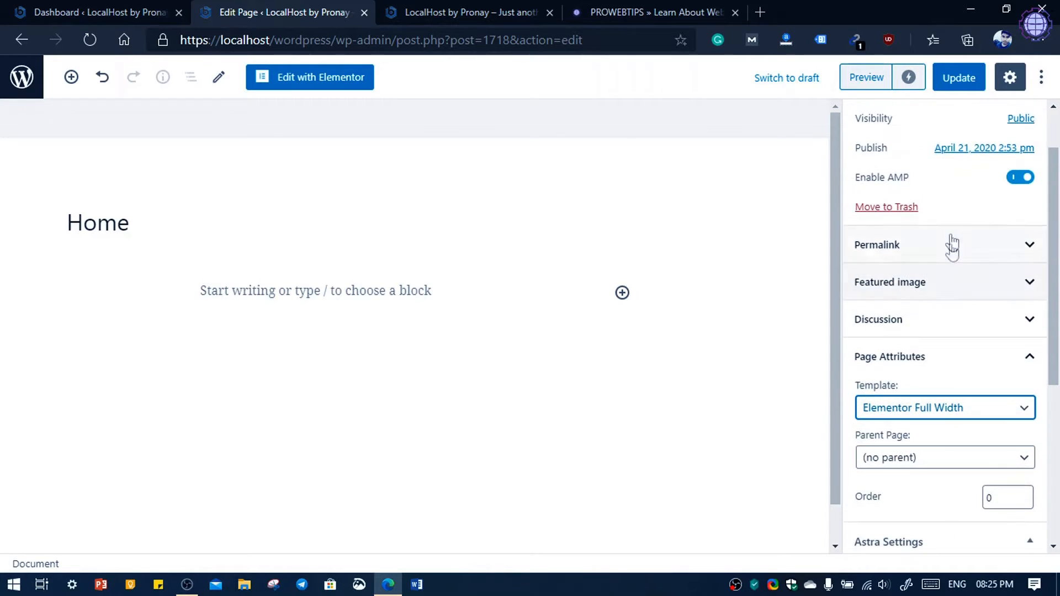
pyautogui.click(952, 78)
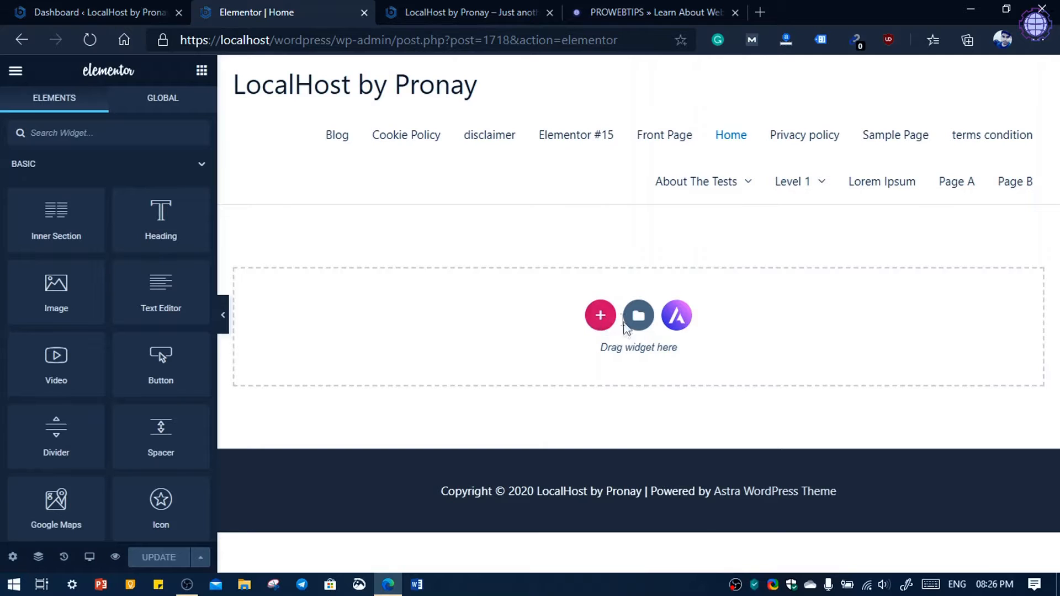
# Add a single-column section below the site header and place a Spacer widget with 40 px of space in it.
pyautogui.click(600, 316)
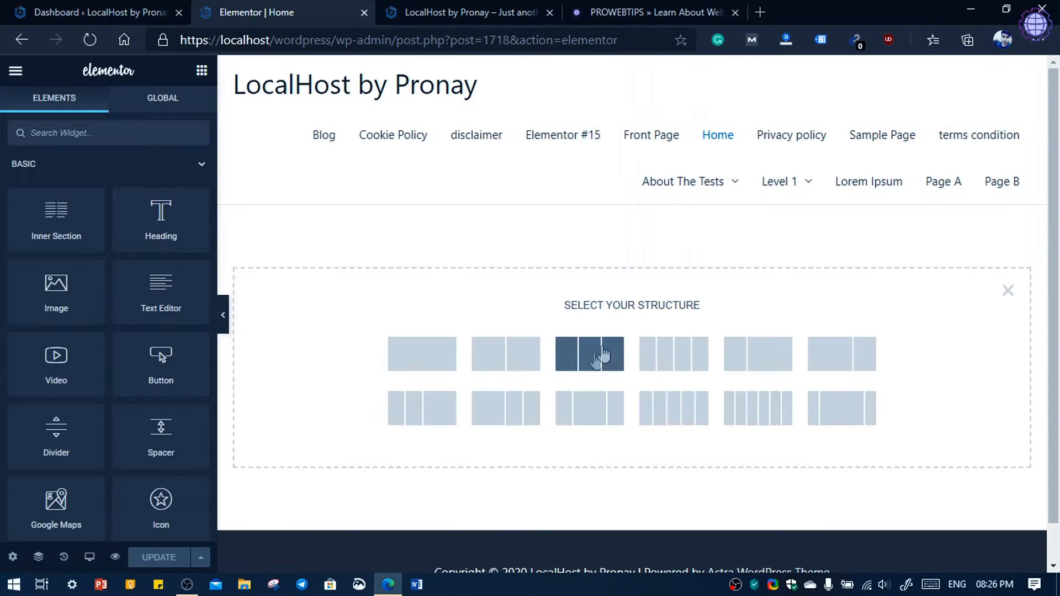
pyautogui.click(435, 365)
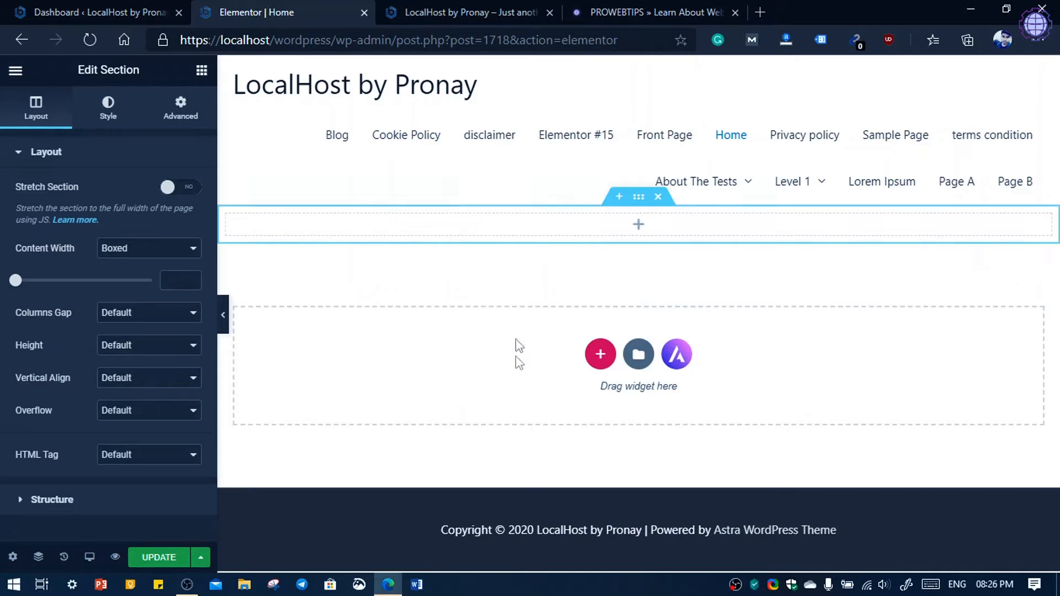
pyautogui.click(636, 225)
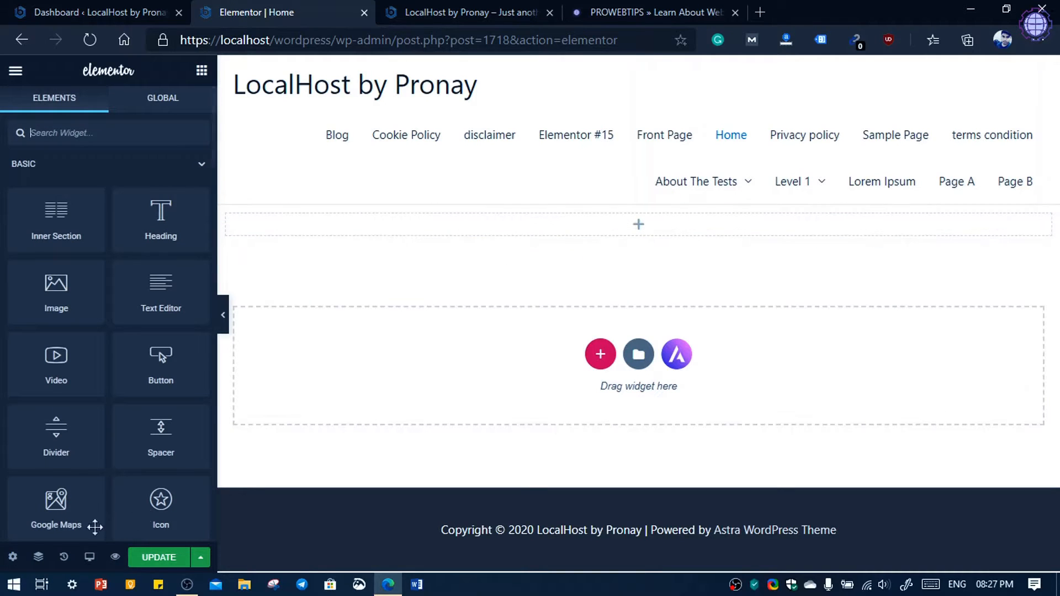
pyautogui.moveTo(158, 439); pyautogui.dragTo(151, 465)
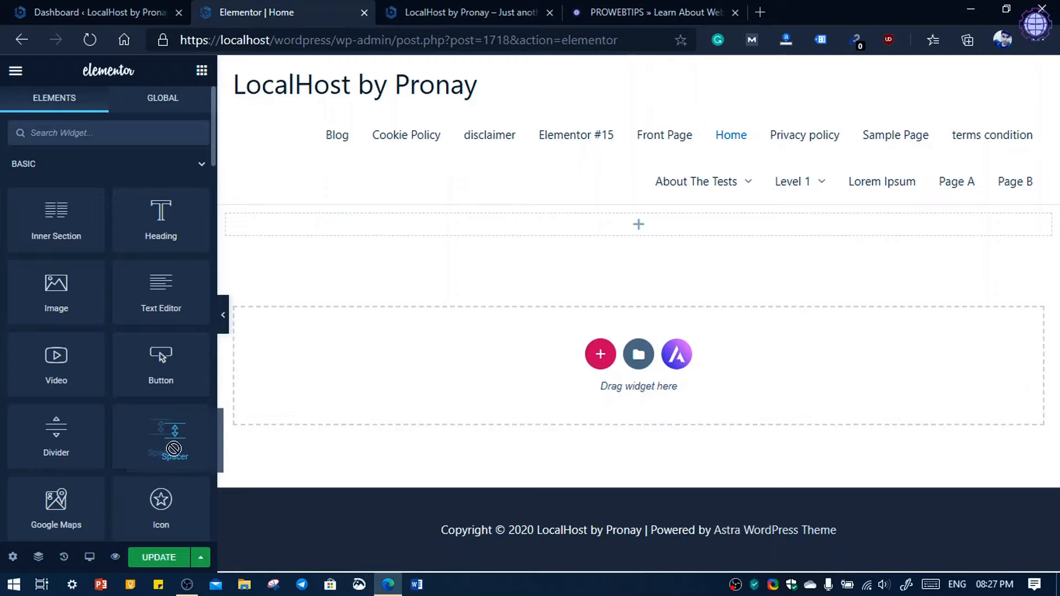
pyautogui.moveTo(159, 443); pyautogui.dragTo(624, 236)
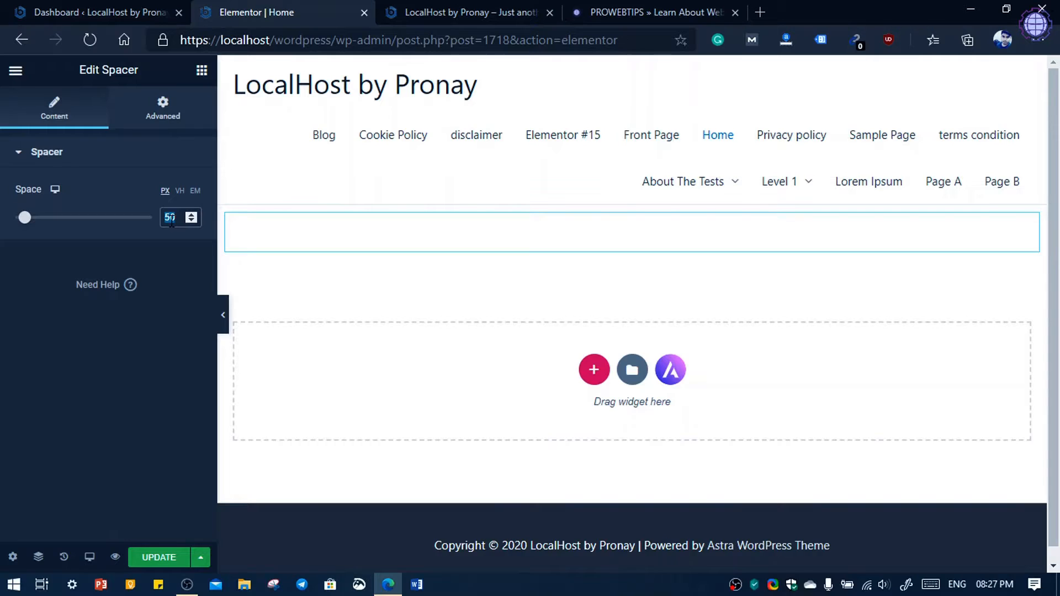
pyautogui.scroll(-3, 171, 219)
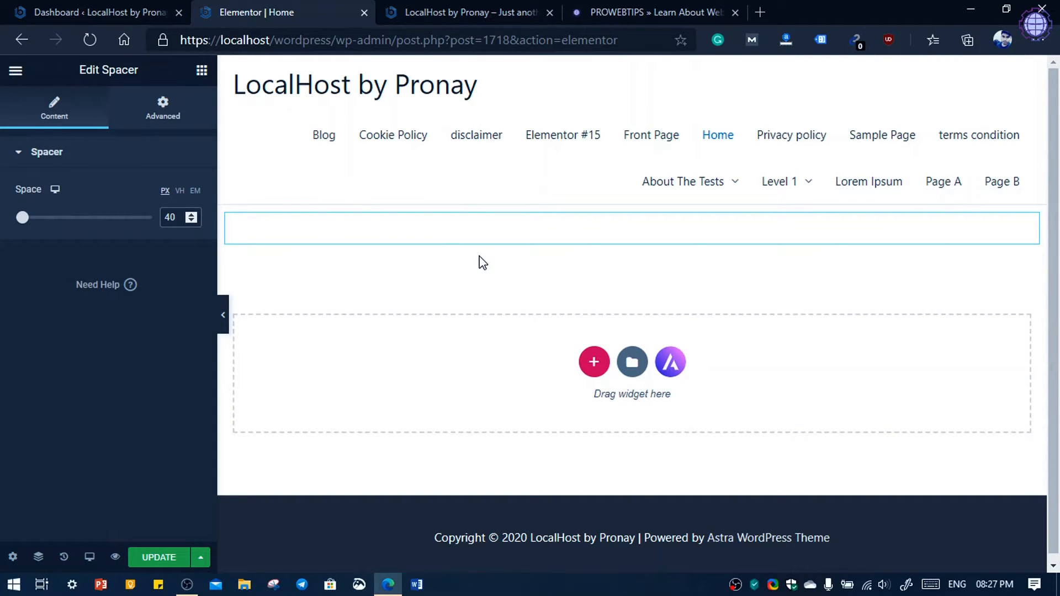
# Add another single-column section below the spacer and duplicate its column.
pyautogui.click(600, 354)
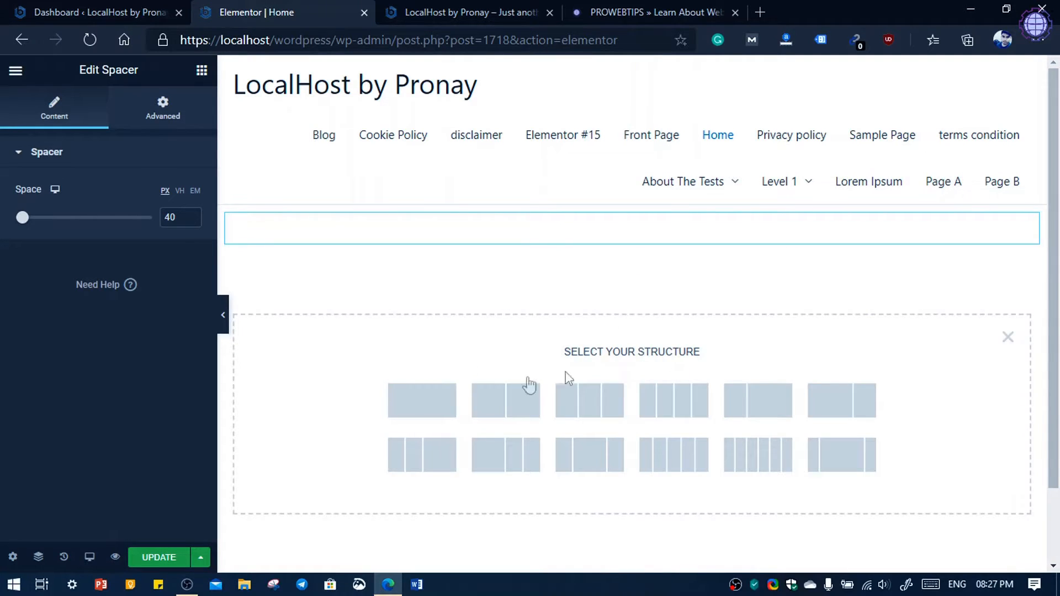
pyautogui.click(425, 407)
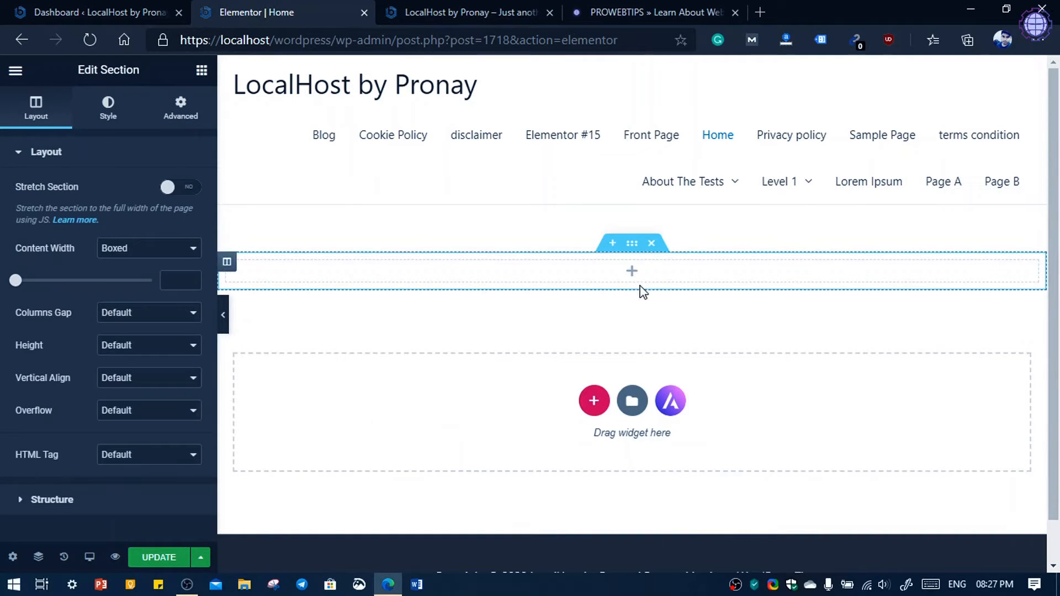
pyautogui.click(632, 271)
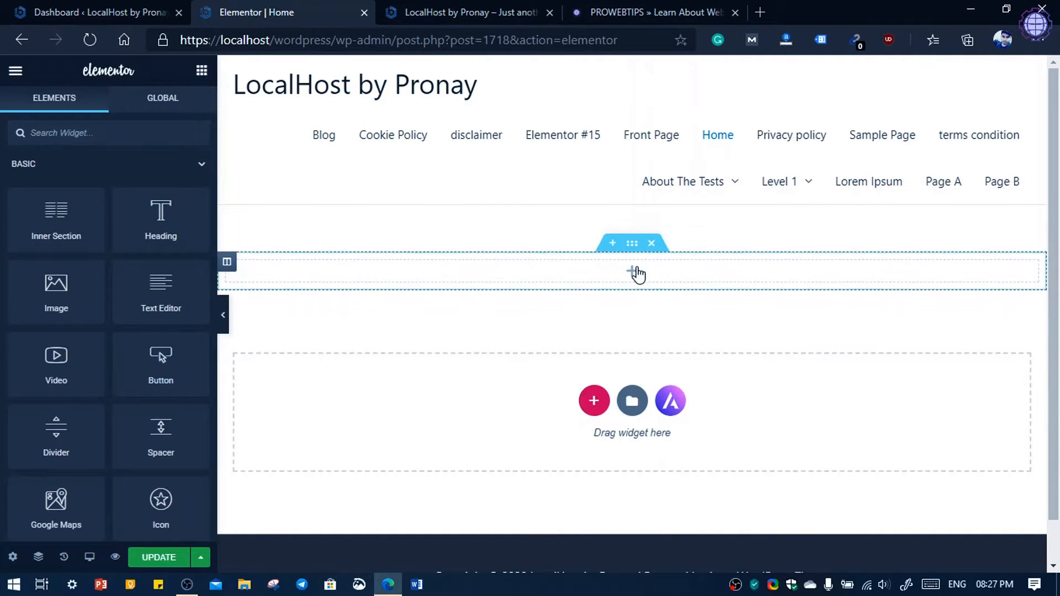
pyautogui.moveTo(525, 276)
pyautogui.rightClick(621, 255)
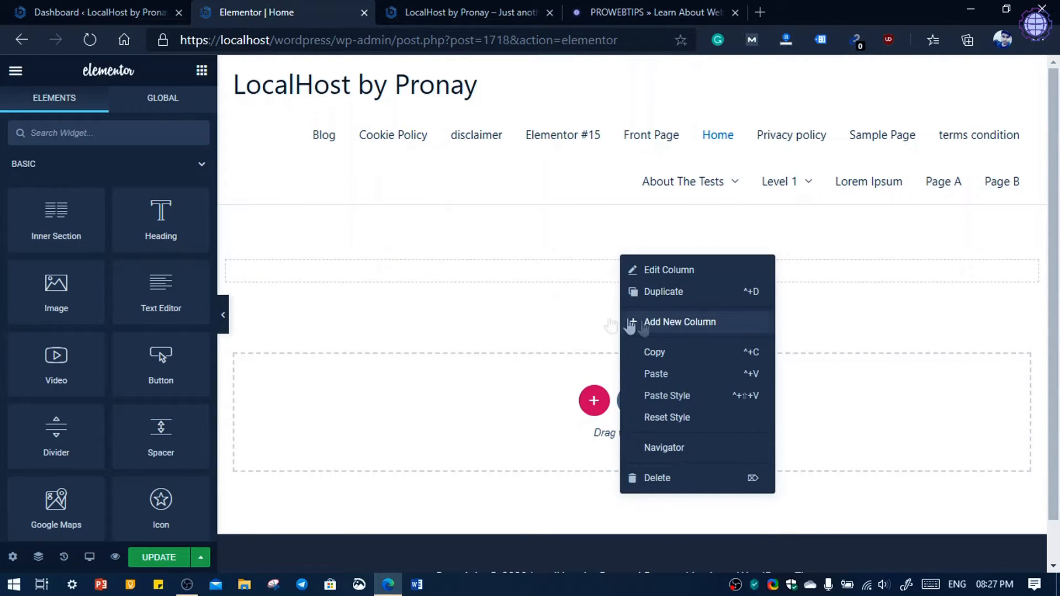
pyautogui.click(596, 275)
pyautogui.rightClick(616, 269)
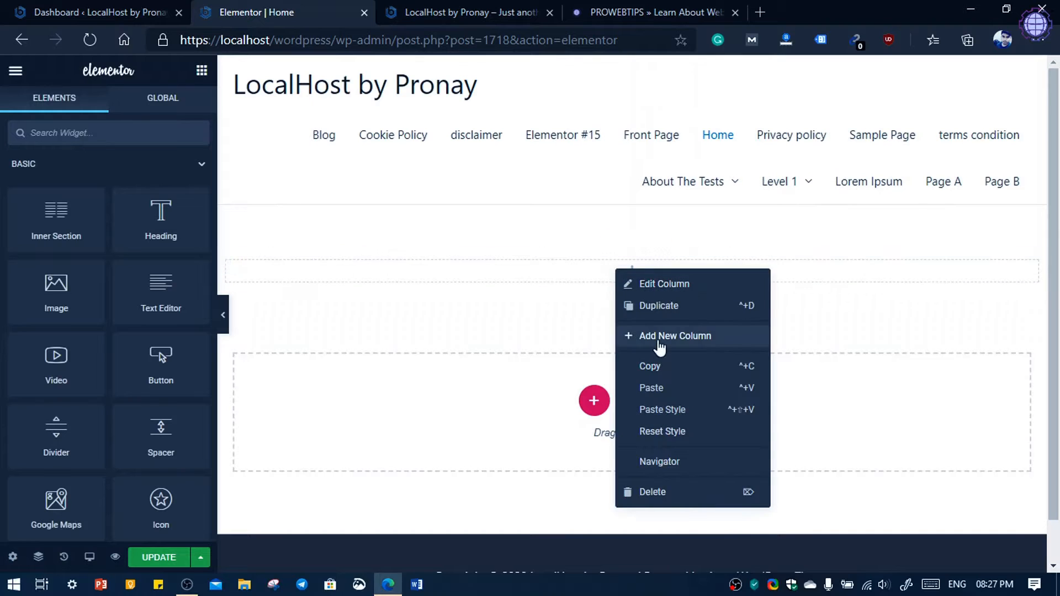
pyautogui.click(635, 306)
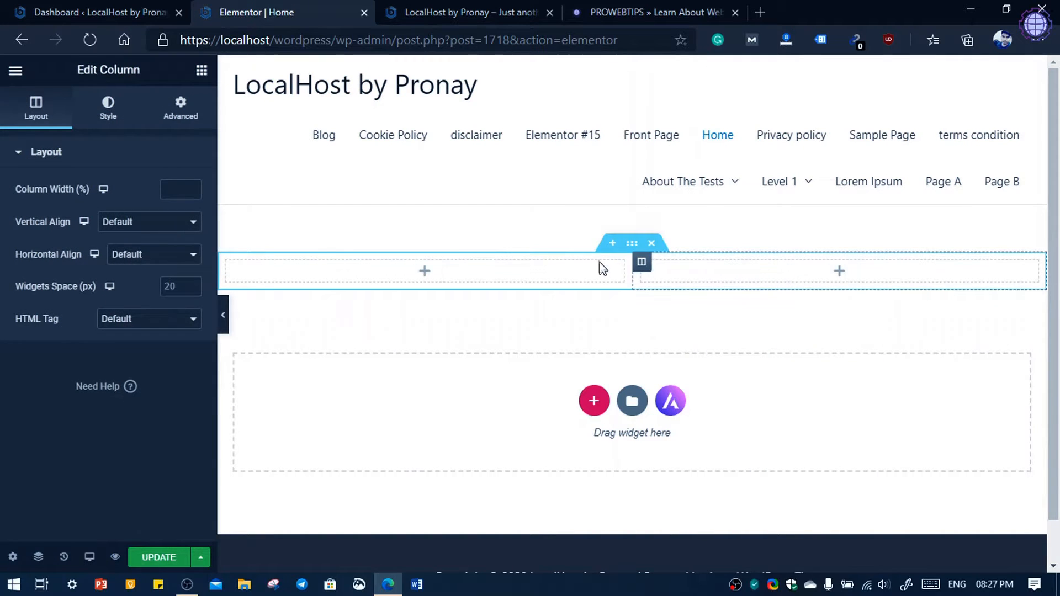
# Look at the column's context options and delete the whole section below the spacer.
pyautogui.rightClick(566, 276)
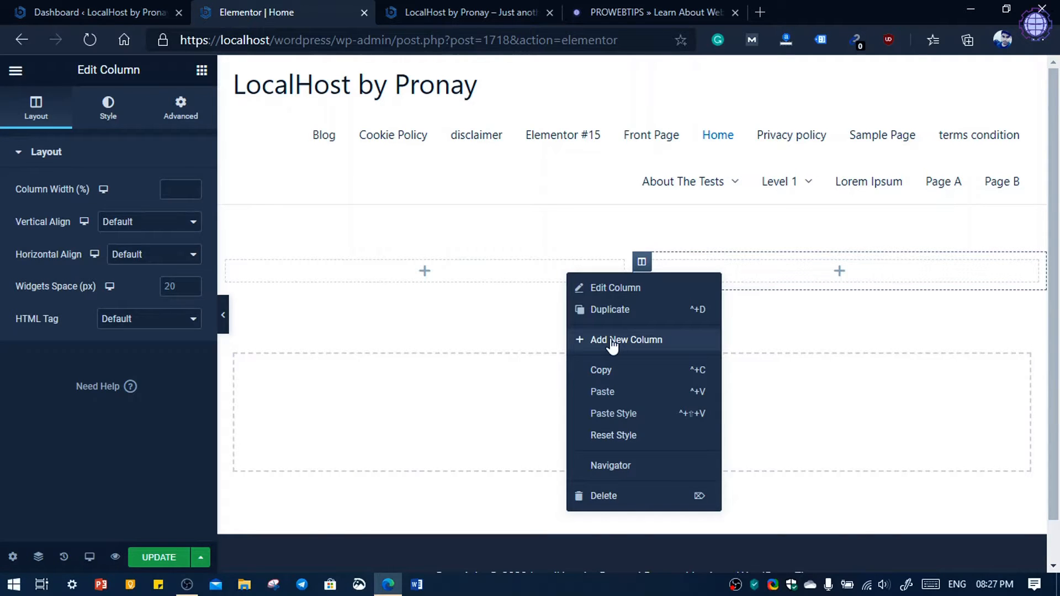
pyautogui.click(507, 296)
pyautogui.click(650, 245)
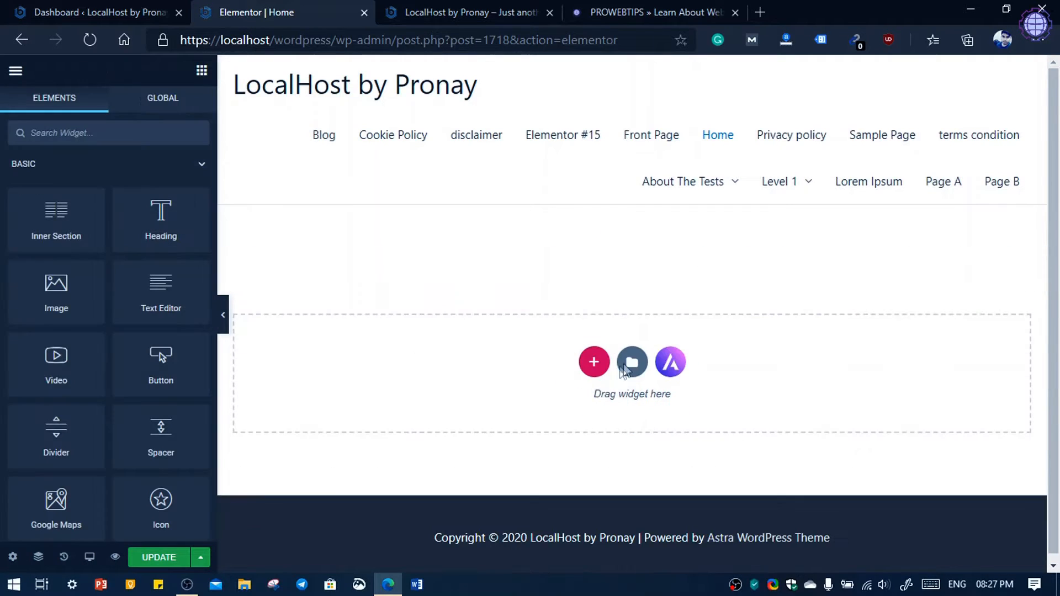
# Add a section with three equal columns below the spacer and bring up the widgets for its first column.
pyautogui.click(594, 362)
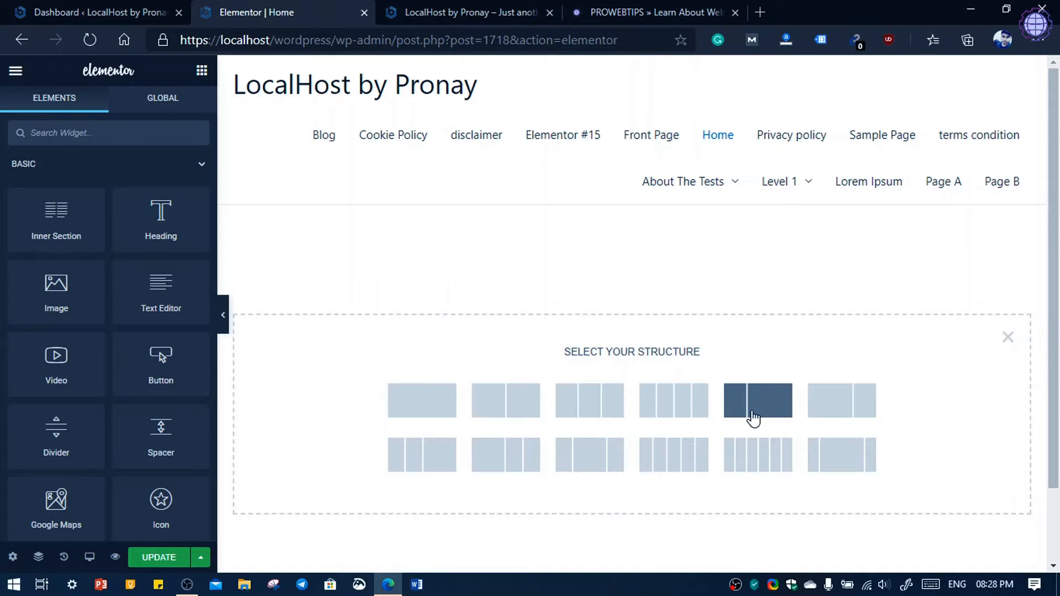
pyautogui.click(600, 408)
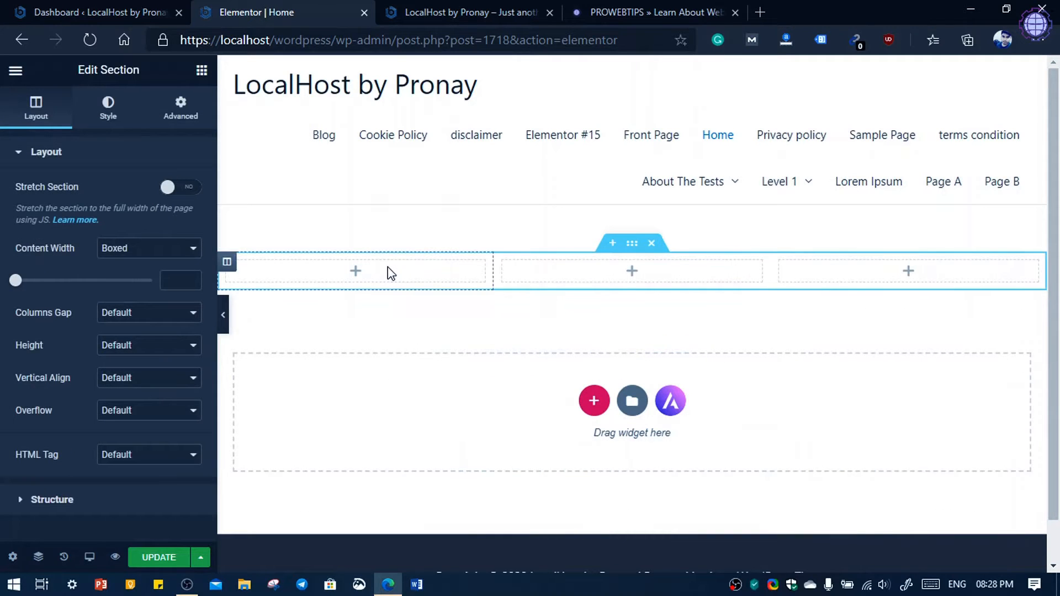
pyautogui.click(388, 267)
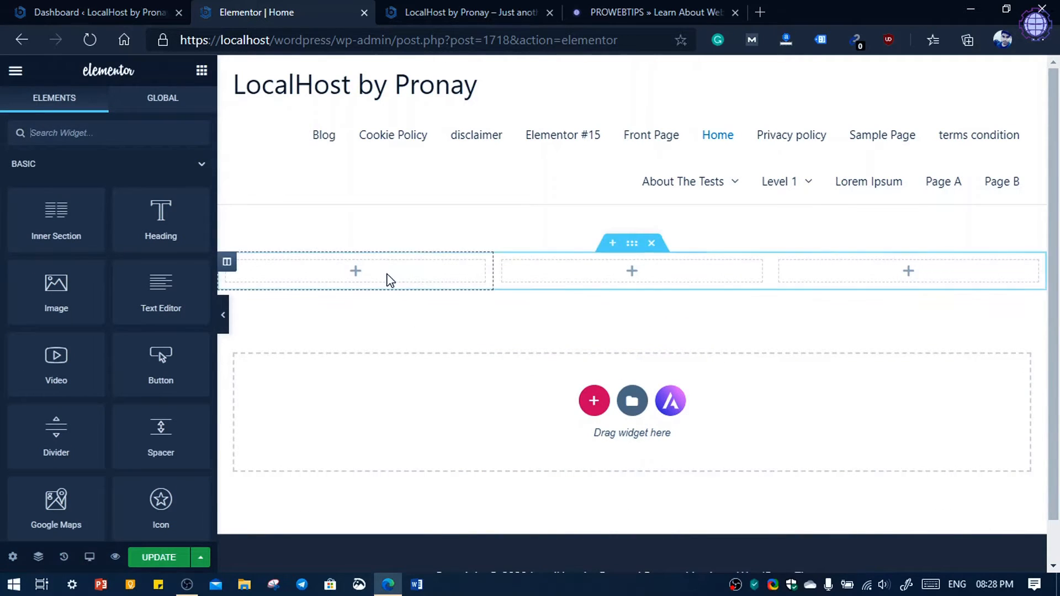
# Place an Image widget in the first column of the three-column section and copy it into the second and third columns.
pyautogui.scroll(-1, 83, 436)
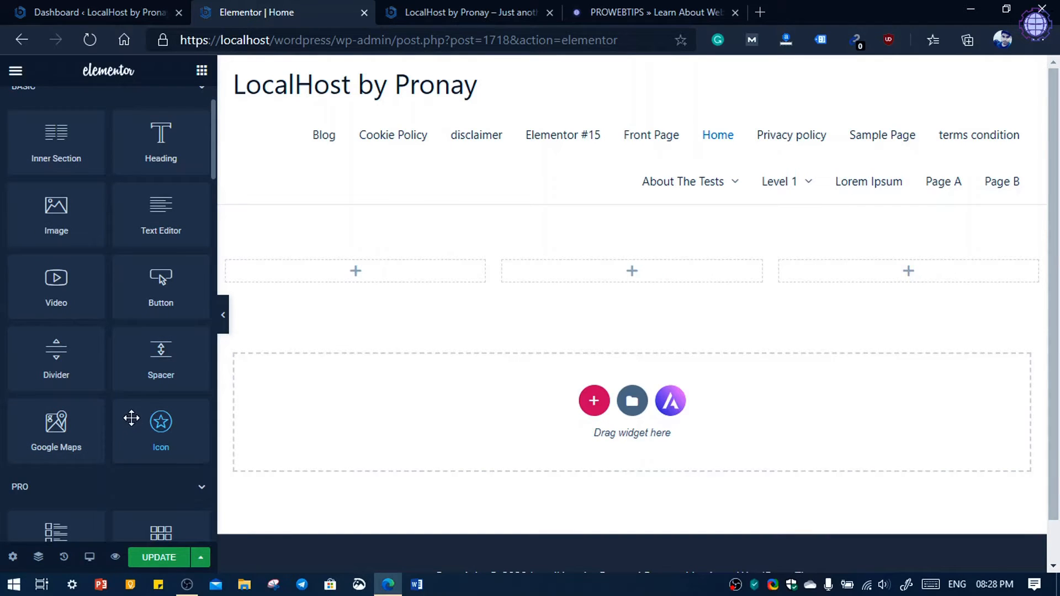
pyautogui.scroll(1, 122, 278)
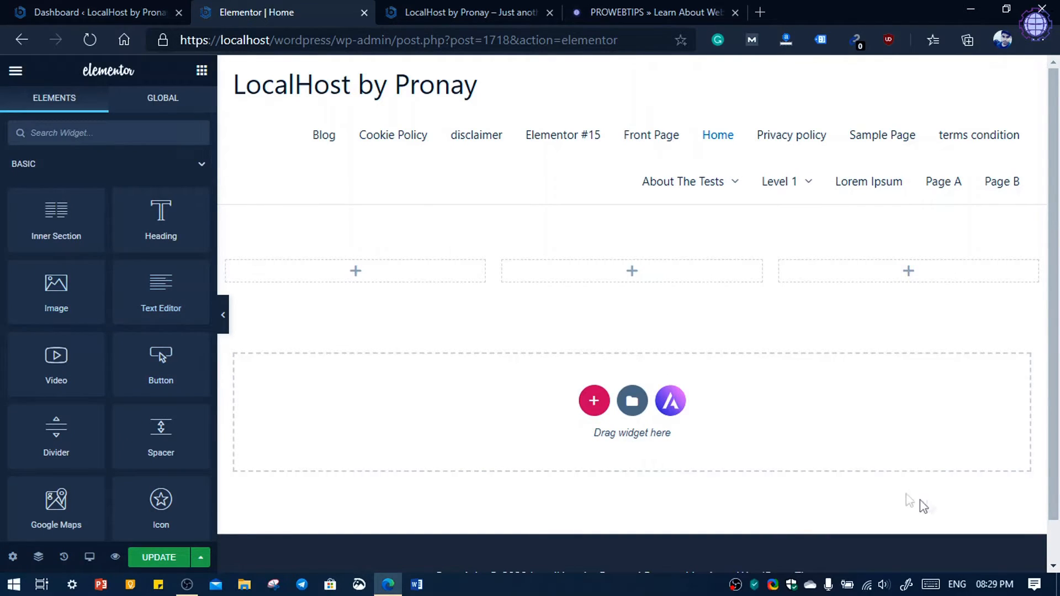
pyautogui.moveTo(55, 287); pyautogui.dragTo(351, 280)
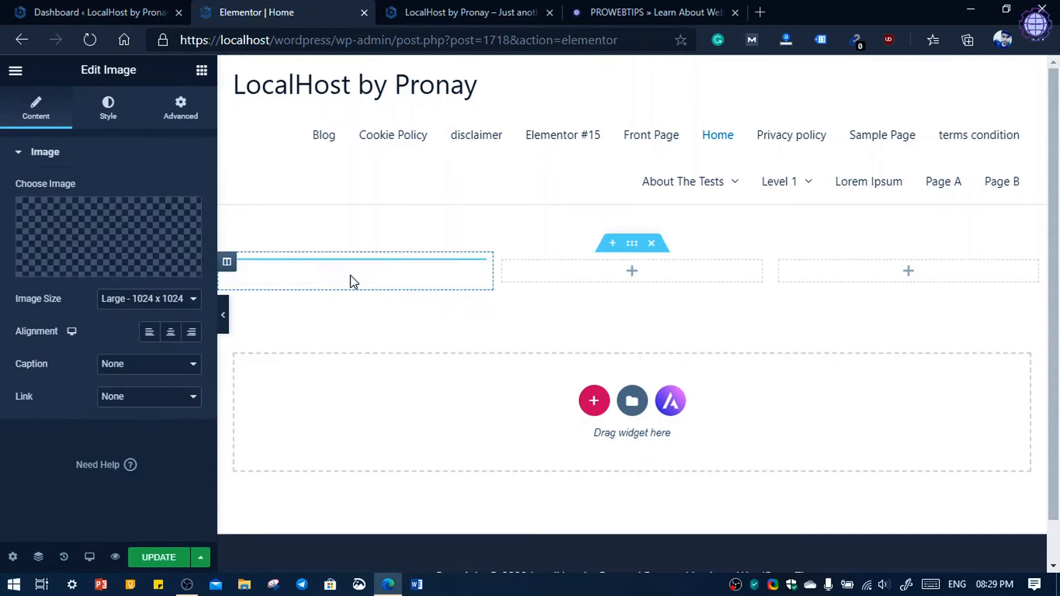
pyautogui.rightClick(361, 334)
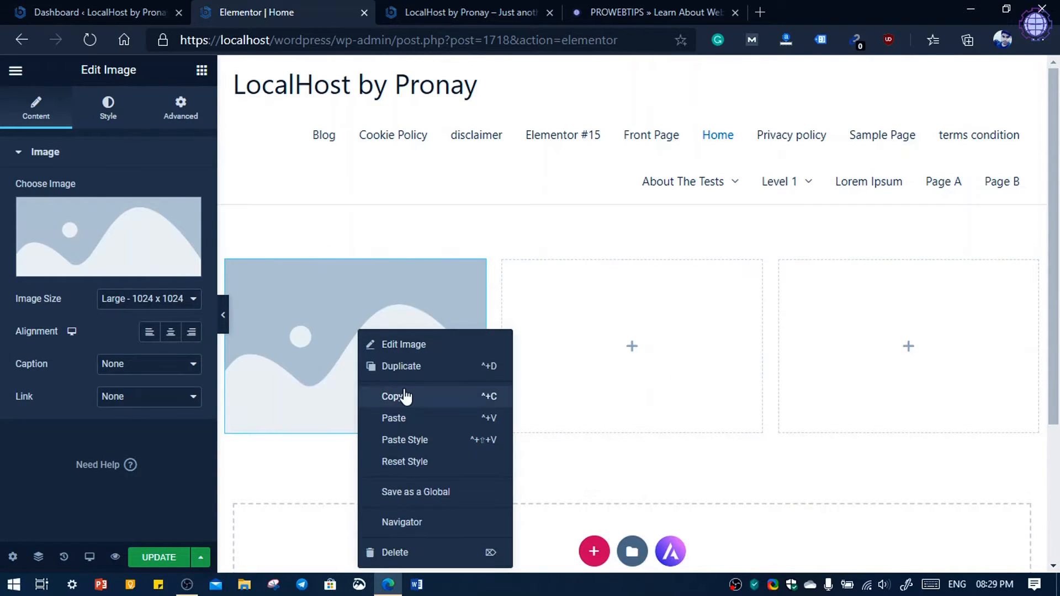
pyautogui.click(401, 397)
pyautogui.rightClick(588, 339)
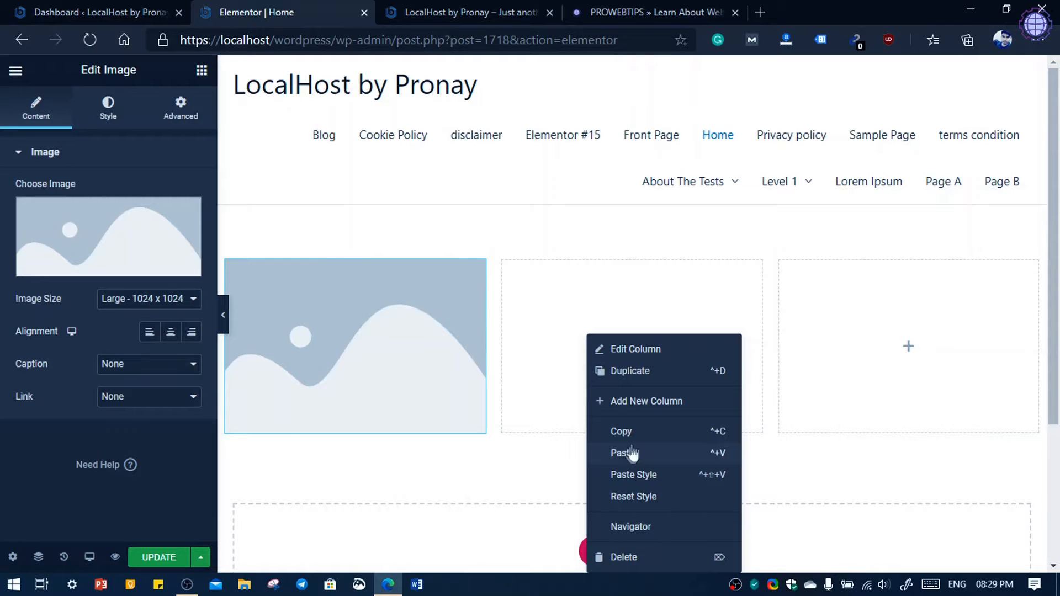
pyautogui.click(699, 449)
pyautogui.rightClick(859, 349)
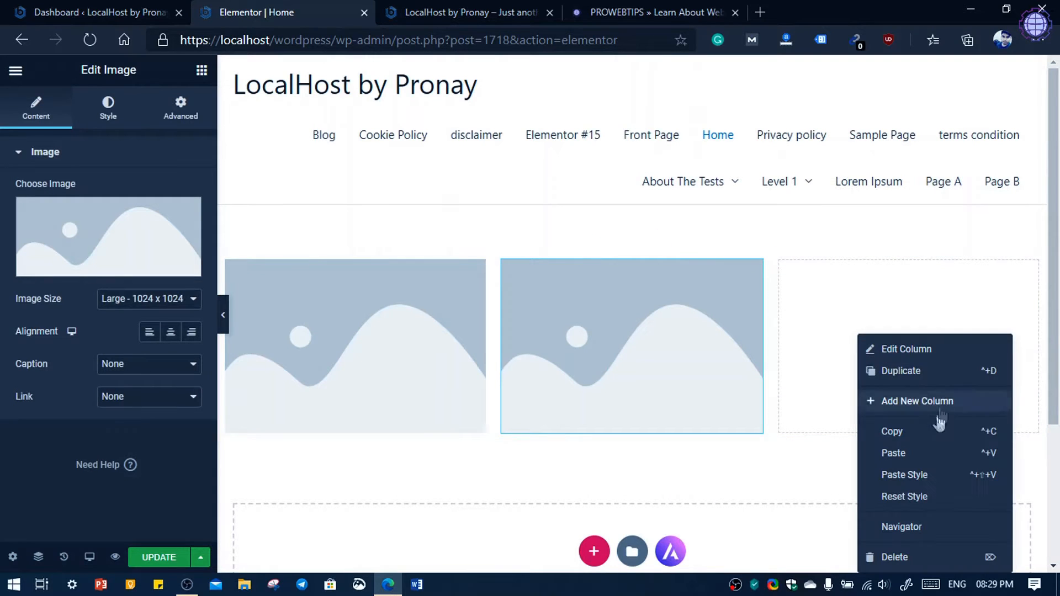
pyautogui.click(916, 452)
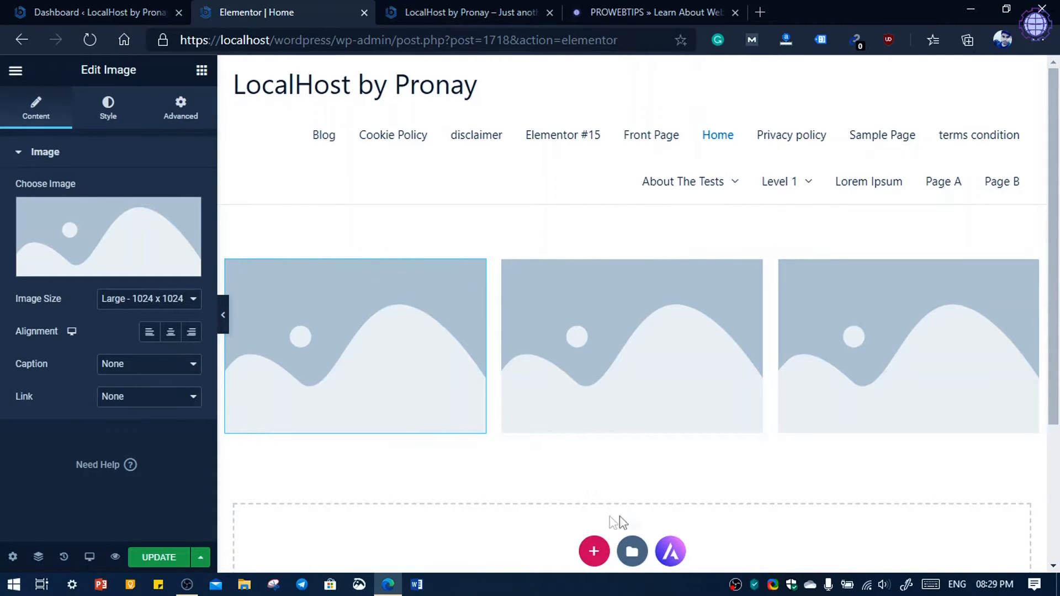
# Add a Button widget below the image in the first column and center-align it.
pyautogui.scroll(-2, 436, 369)
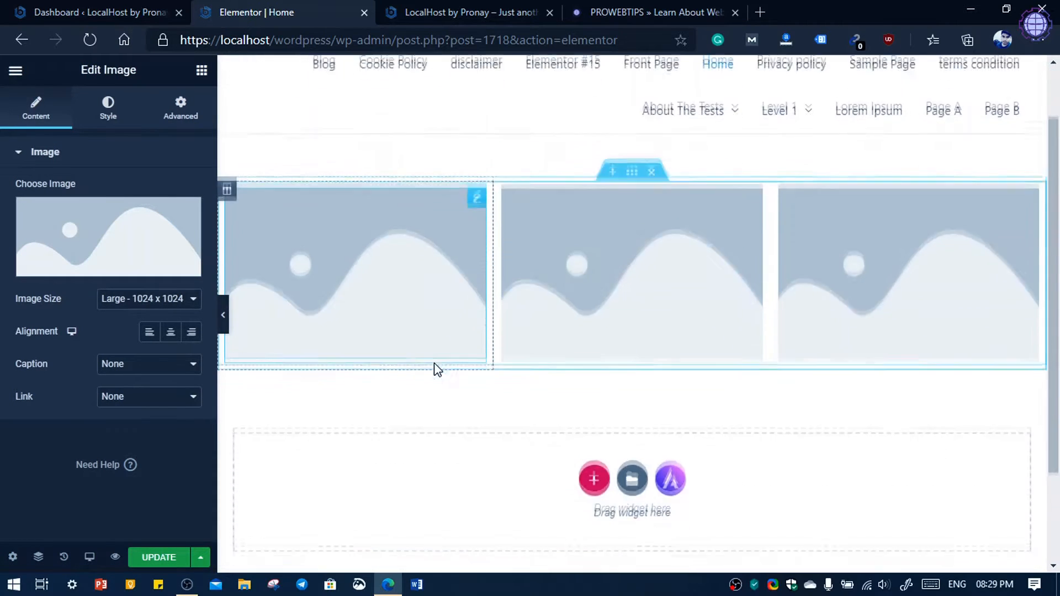
pyautogui.click(199, 79)
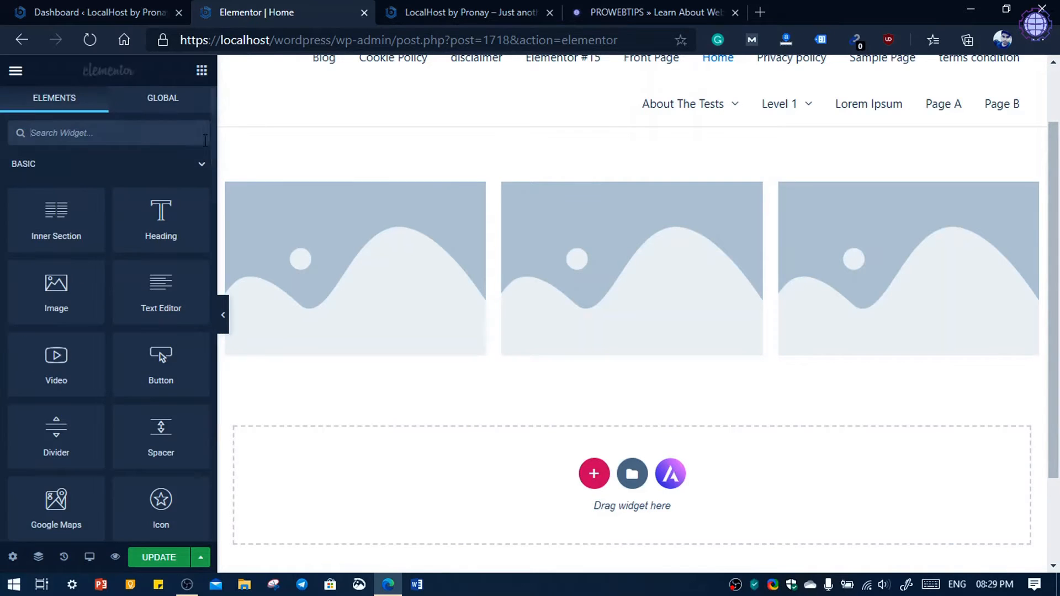
pyautogui.scroll(-2, 55, 456)
pyautogui.scroll(2, 55, 456)
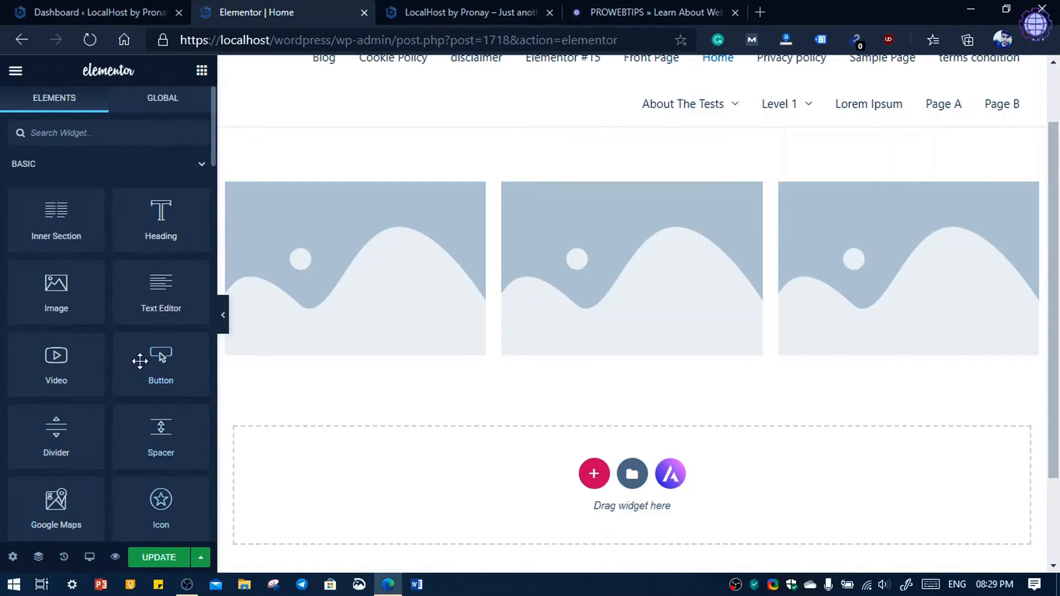
pyautogui.moveTo(161, 359); pyautogui.dragTo(372, 342)
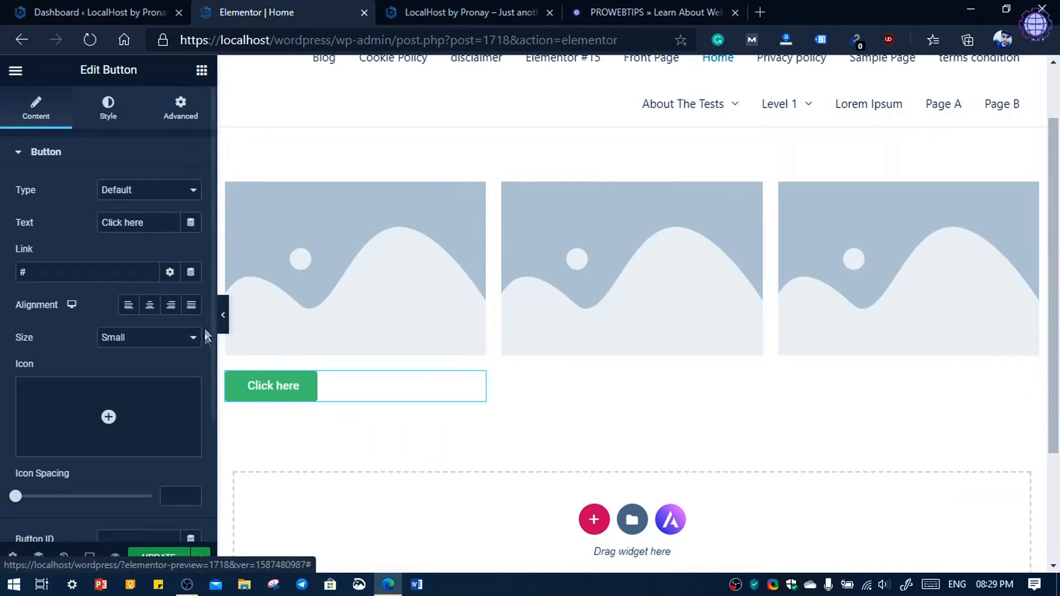
pyautogui.click(149, 304)
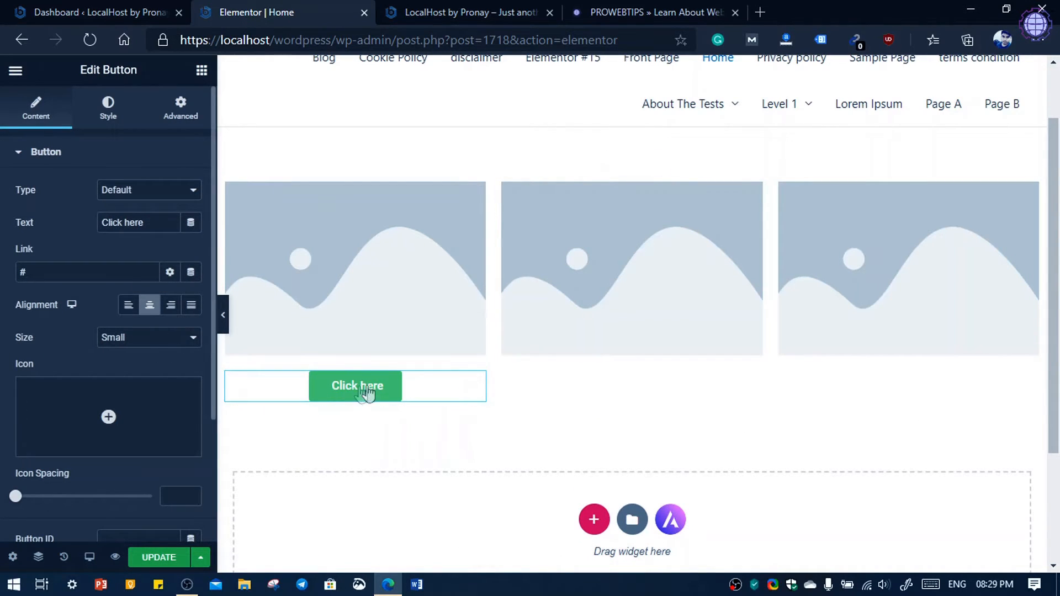
# Copy the centered button from the first column and paste it below the images in the second and third columns.
pyautogui.rightClick(345, 391)
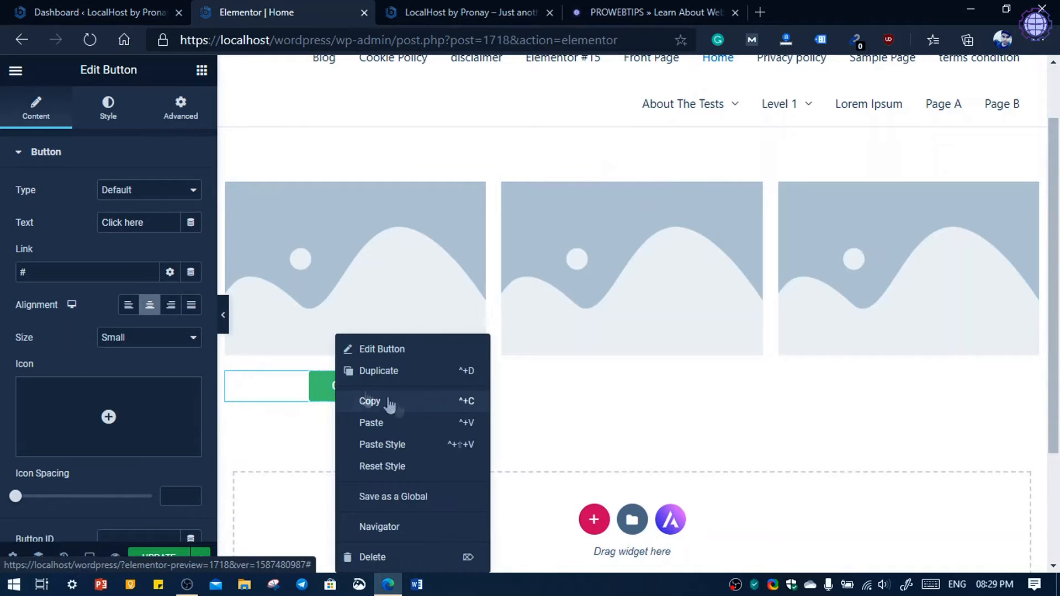
pyautogui.click(628, 390)
pyautogui.rightClick(628, 390)
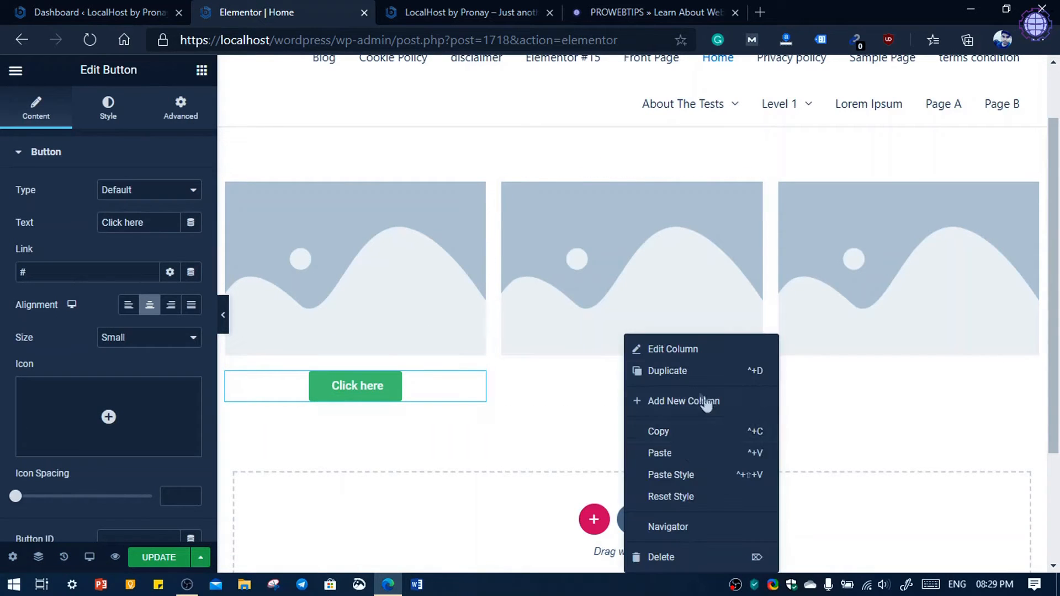
pyautogui.click(678, 455)
pyautogui.rightClick(890, 395)
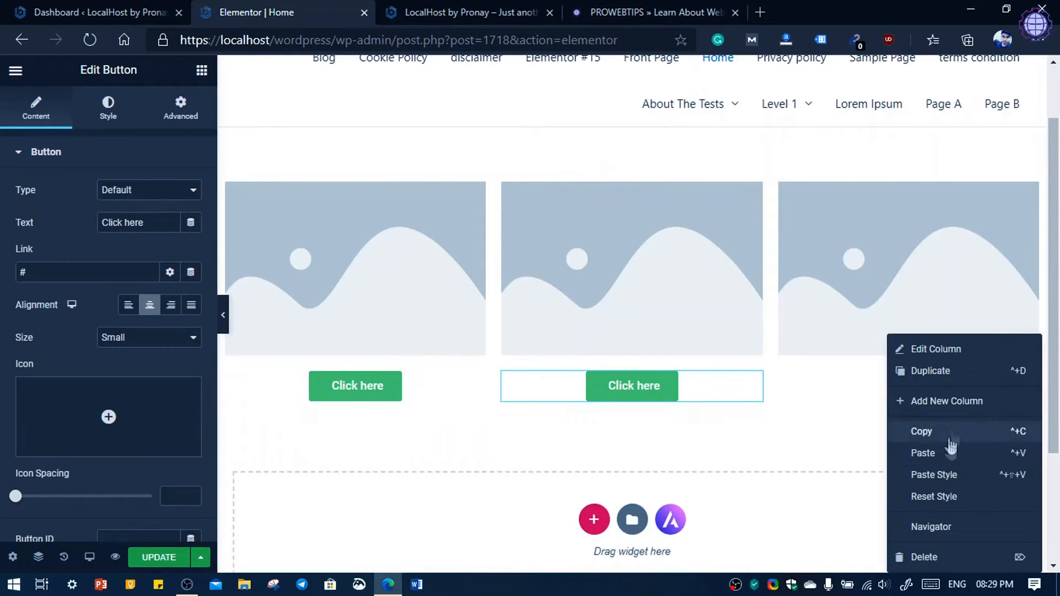
pyautogui.click(938, 456)
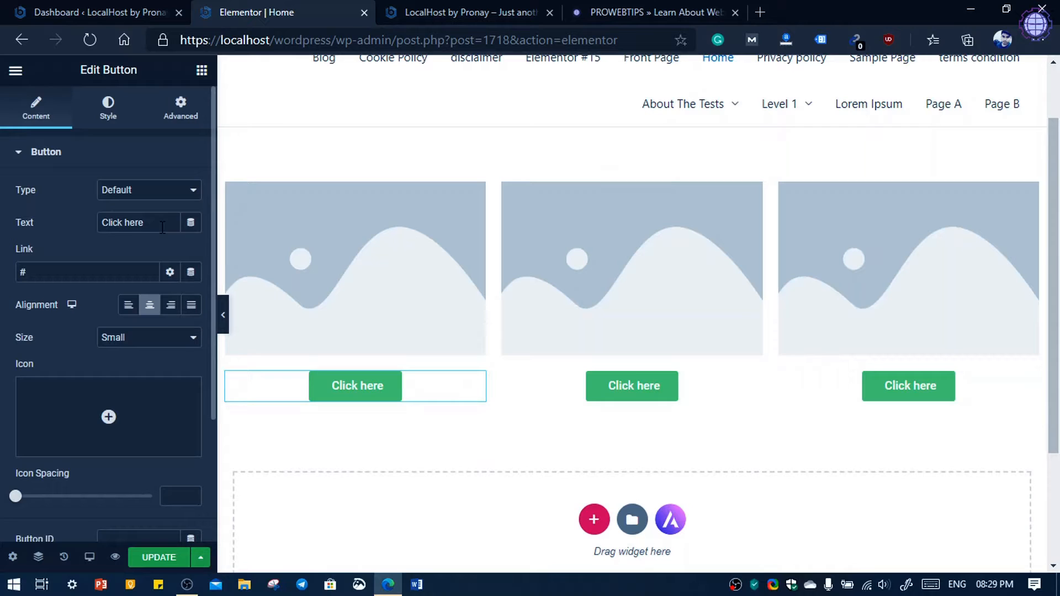
# Change the first column's button text to "Blogs" and the second column's button text to "News".
pyautogui.moveTo(163, 226); pyautogui.dragTo(81, 226)
pyautogui.press('BackSpace')
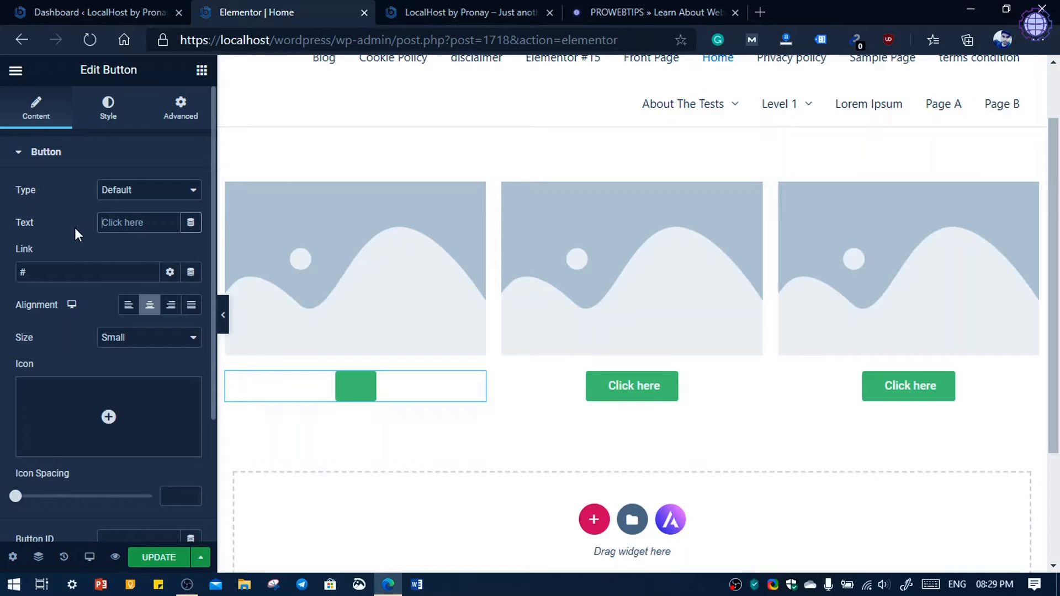
pyautogui.write('Blogs')
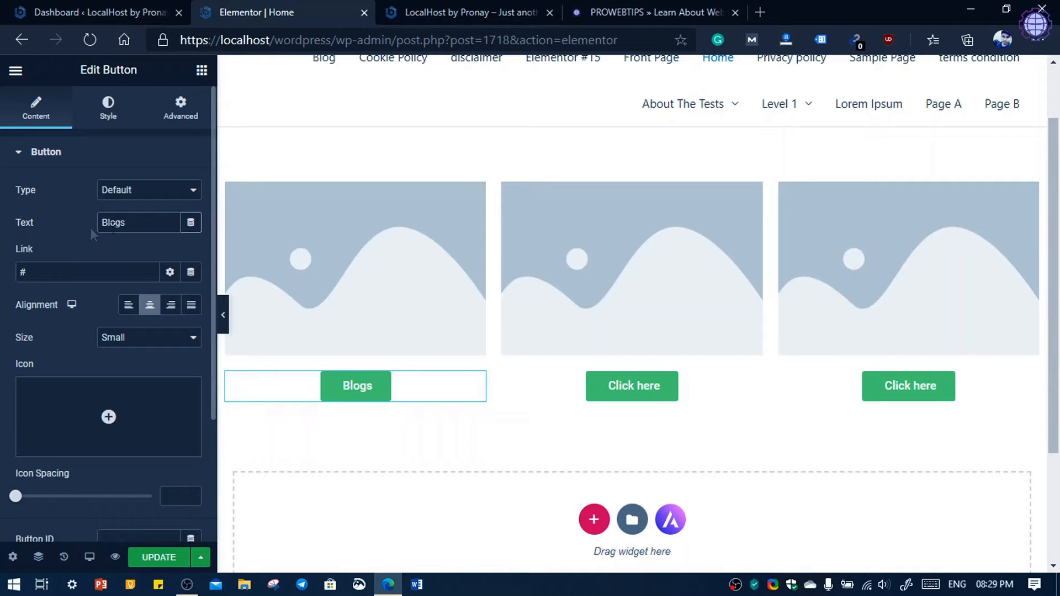
pyautogui.click(627, 389)
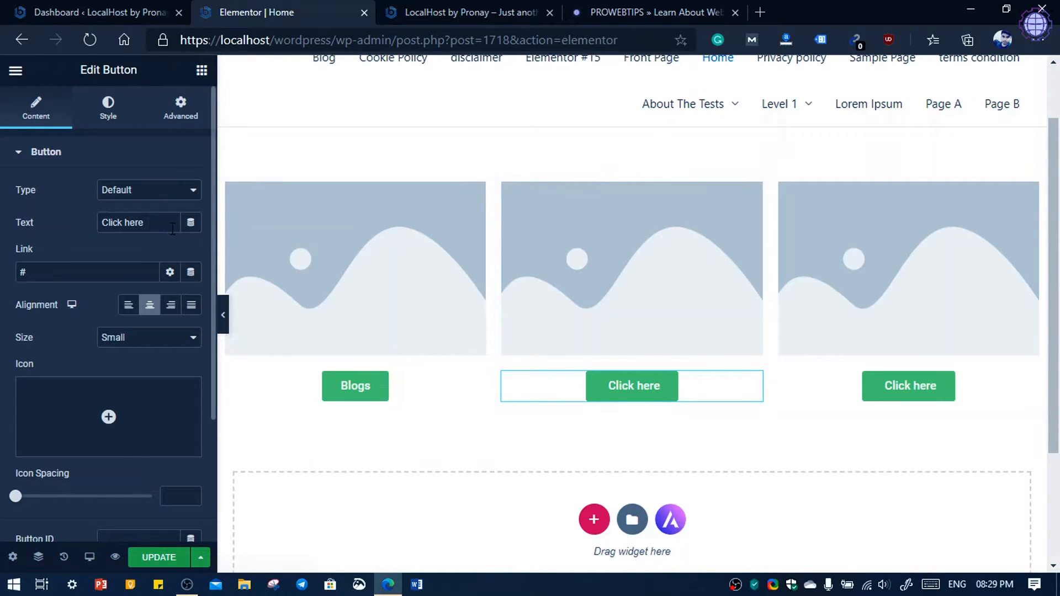
pyautogui.moveTo(145, 223); pyautogui.dragTo(87, 222)
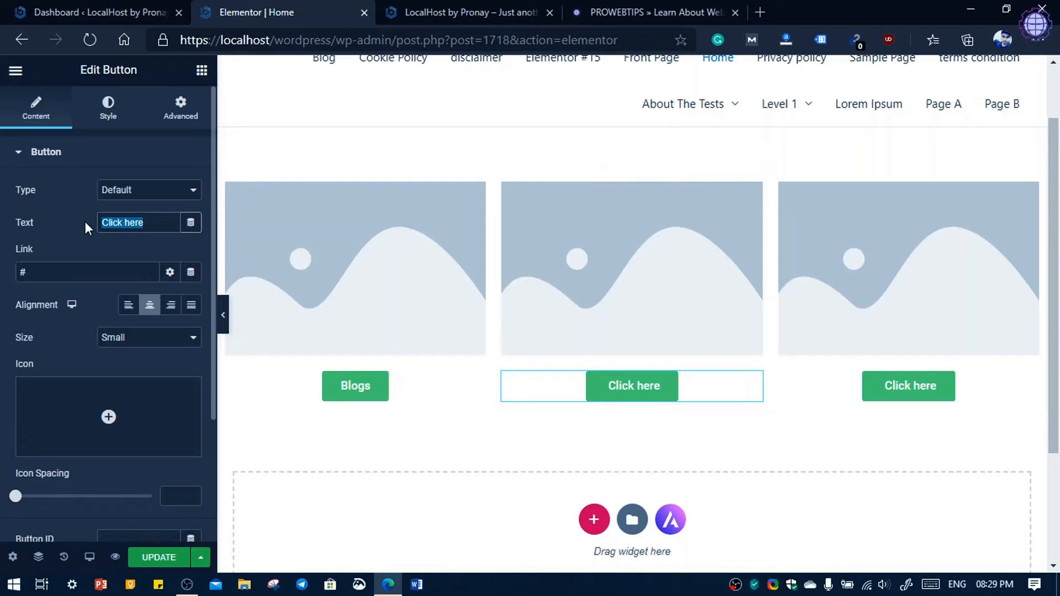
pyautogui.write('News')
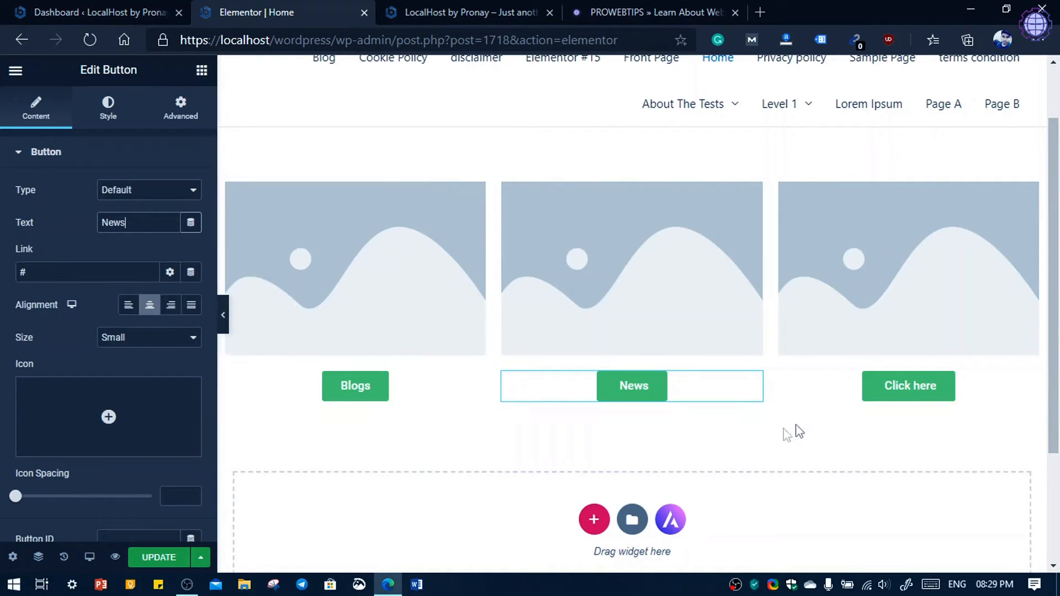
# Change the third column's button text to "Videos".
pyautogui.click(917, 396)
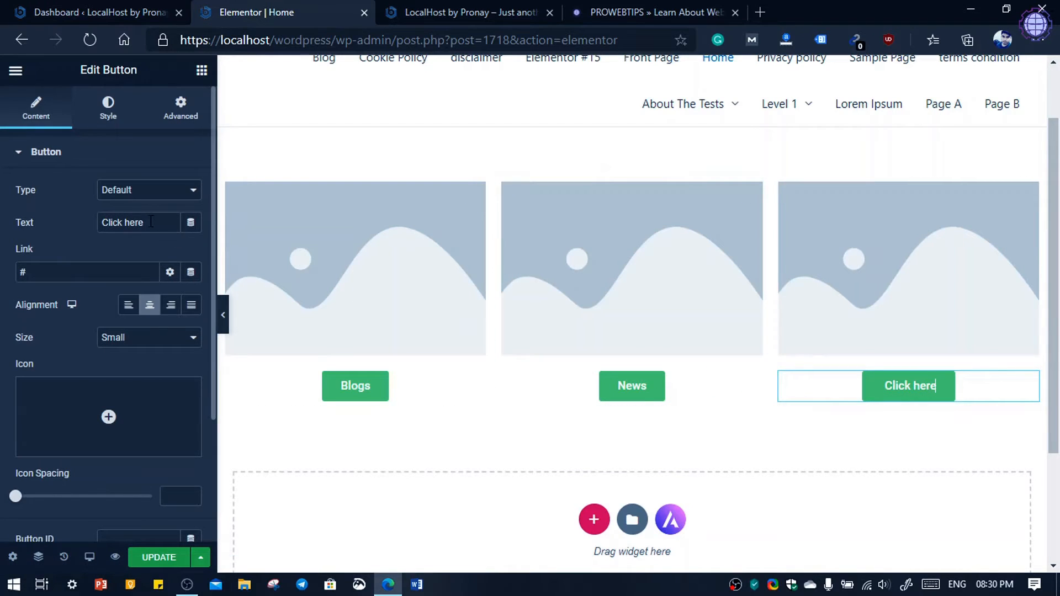
pyautogui.tripleClick(94, 222)
pyautogui.write('T')
pyautogui.press('BackSpace')
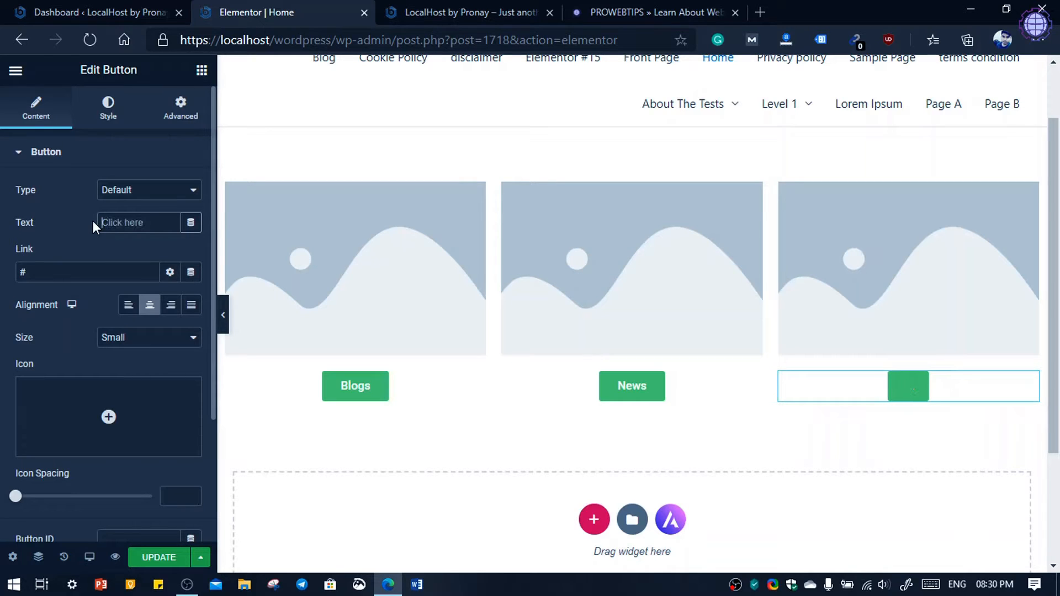
pyautogui.write('Videos')
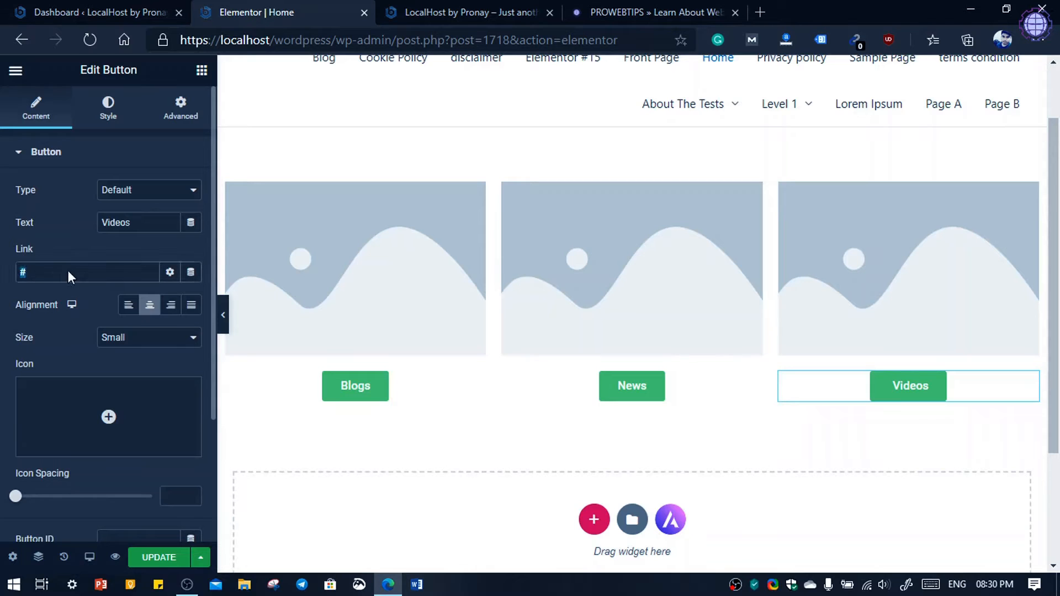
# Look at the link types available for the first column's image.
pyautogui.click(452, 213)
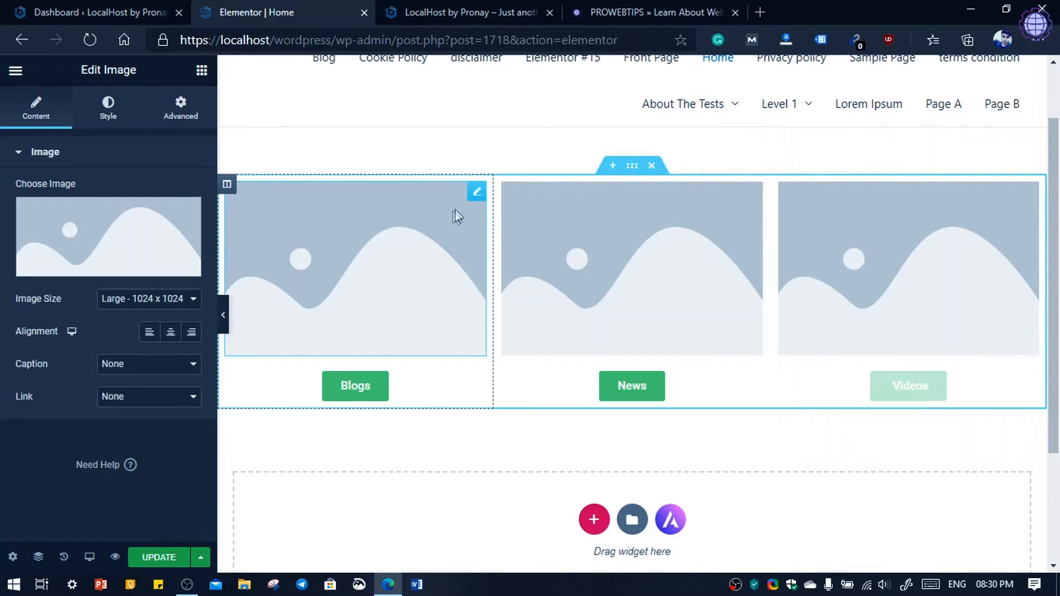
pyautogui.click(123, 402)
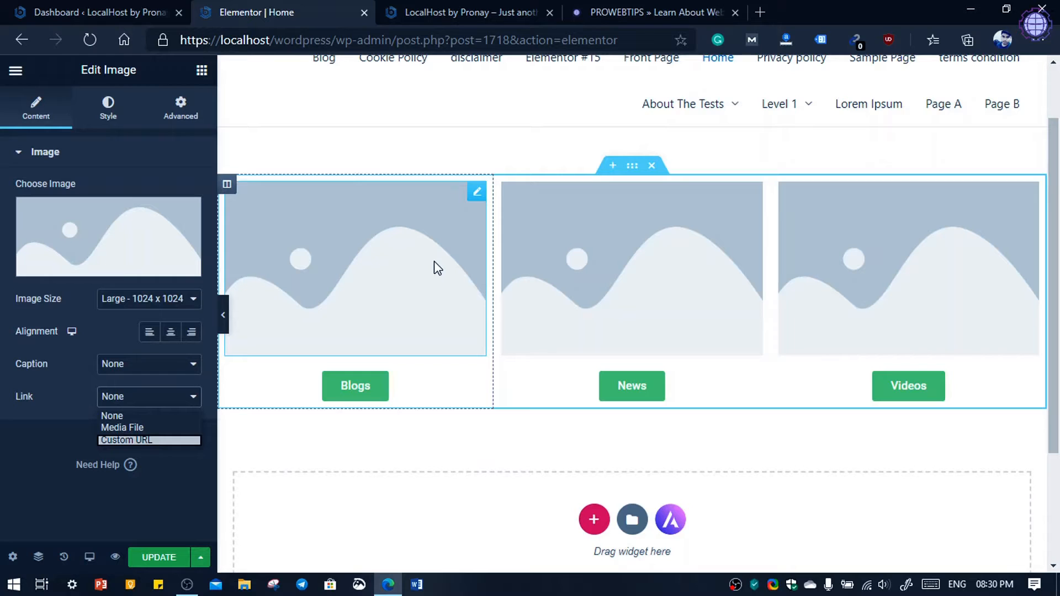
pyautogui.click(381, 469)
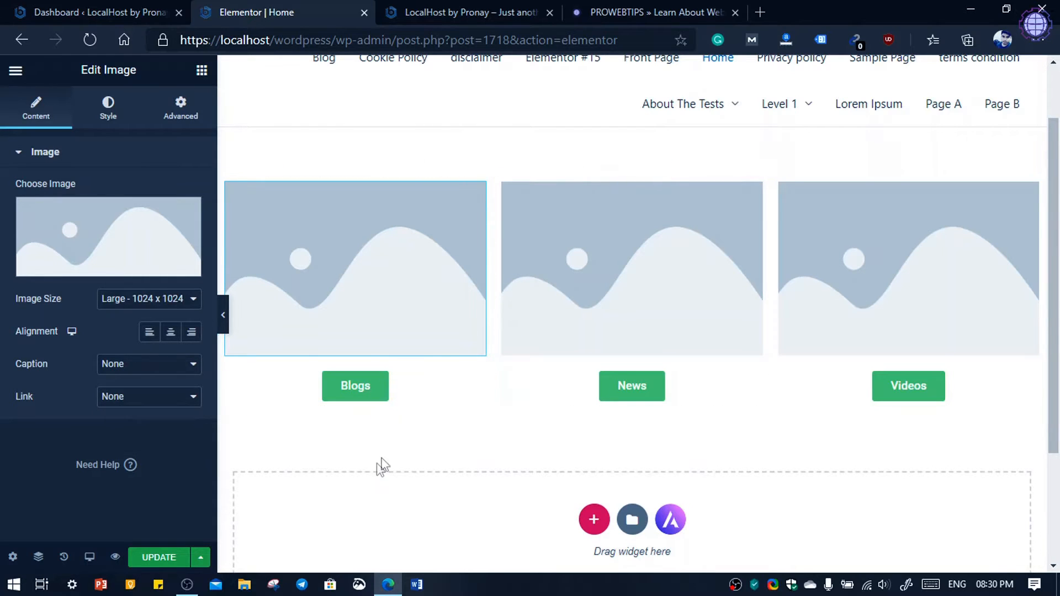
# Link the Blogs button to /blog/ with opening in a new window enabled, and update the page.
pyautogui.click(383, 398)
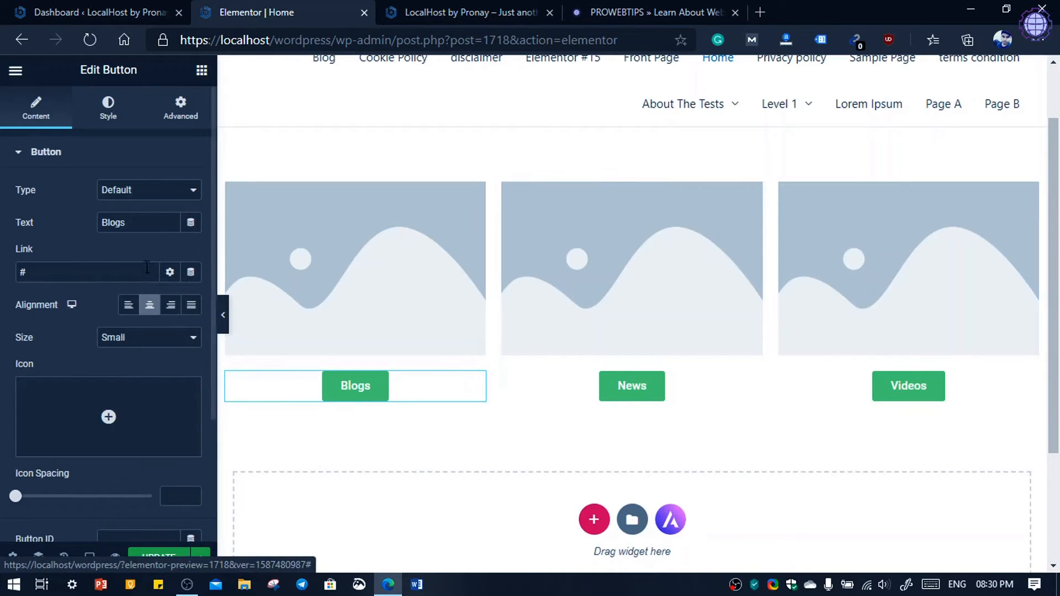
pyautogui.click(85, 271)
pyautogui.press('BackSpace')
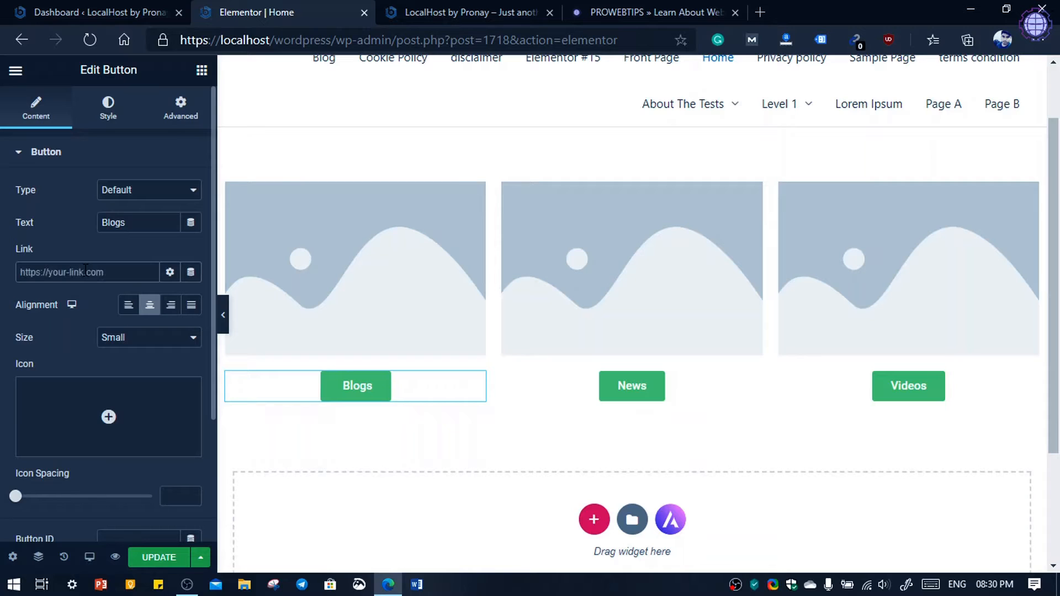
pyautogui.write('/blog/')
pyautogui.click(171, 272)
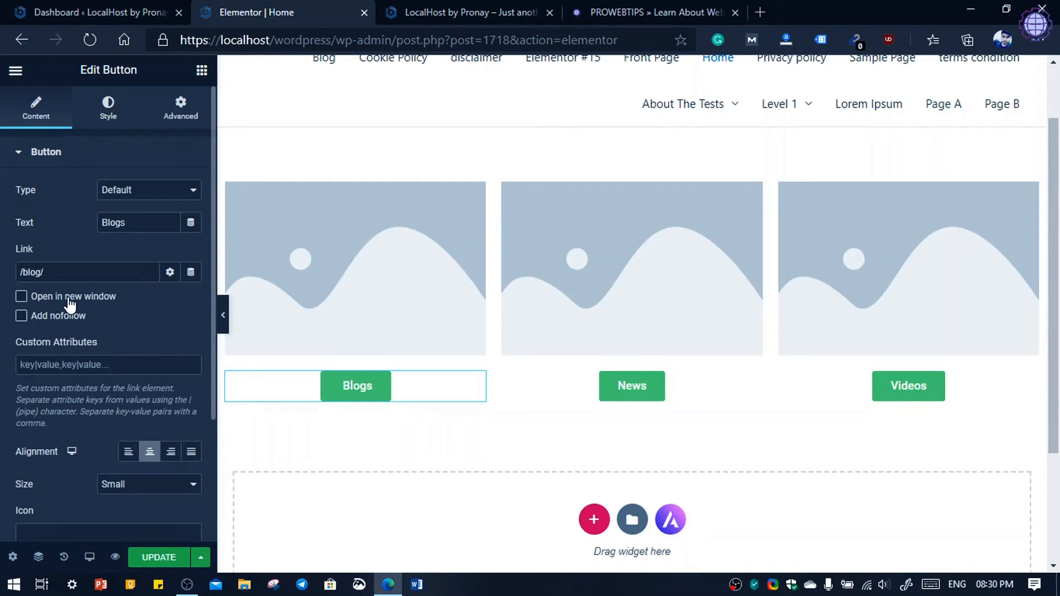
pyautogui.click(103, 301)
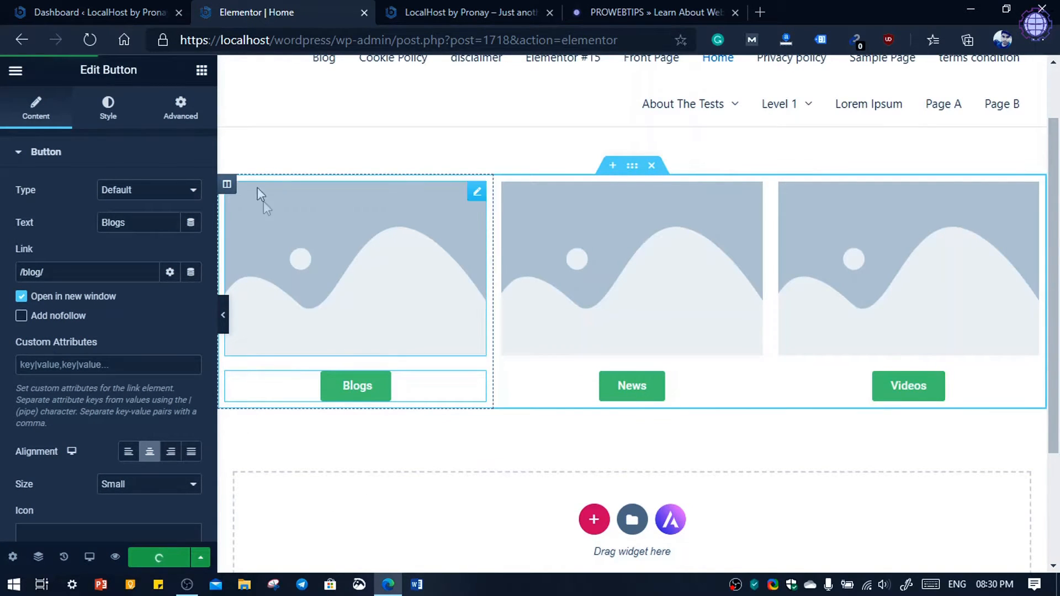
# Switch to the live site and reload its homepage to check the layout of the three images and buttons.
pyautogui.scroll(-2, 349, 283)
pyautogui.scroll(3, 350, 282)
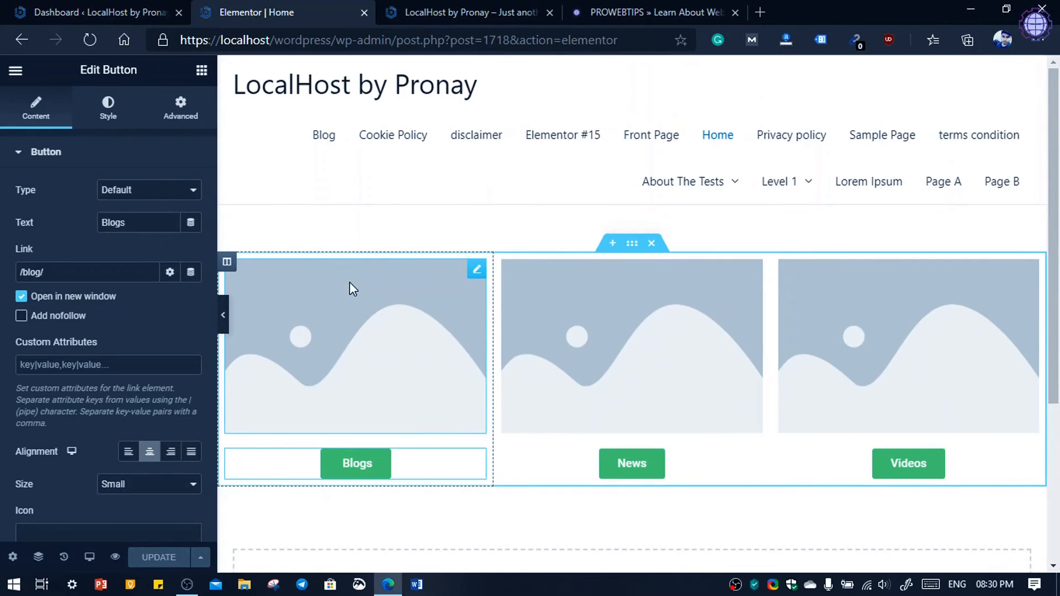
pyautogui.scroll(-4, 359, 264)
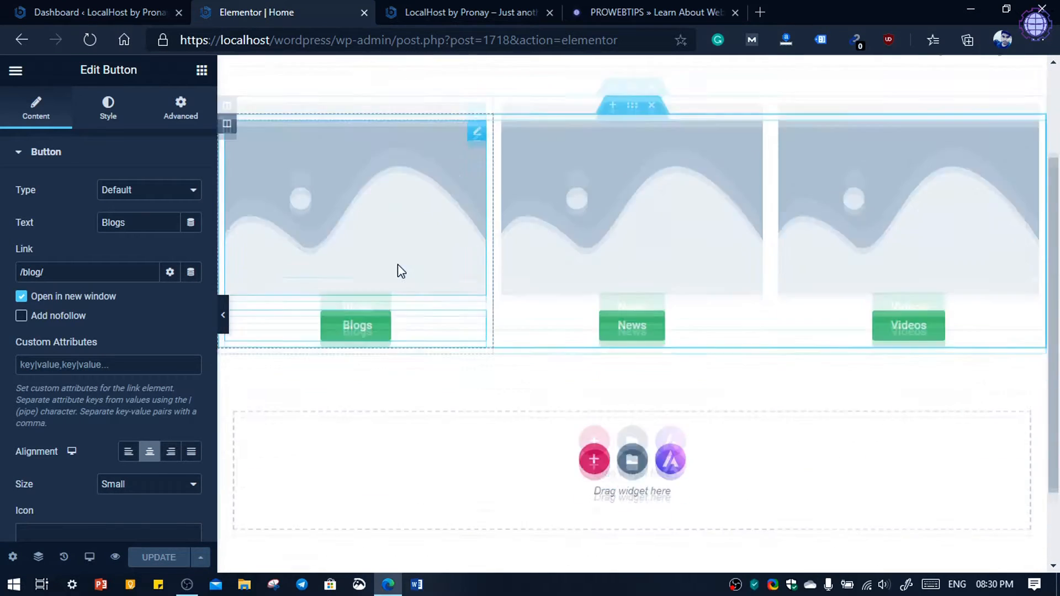
pyautogui.click(434, 9)
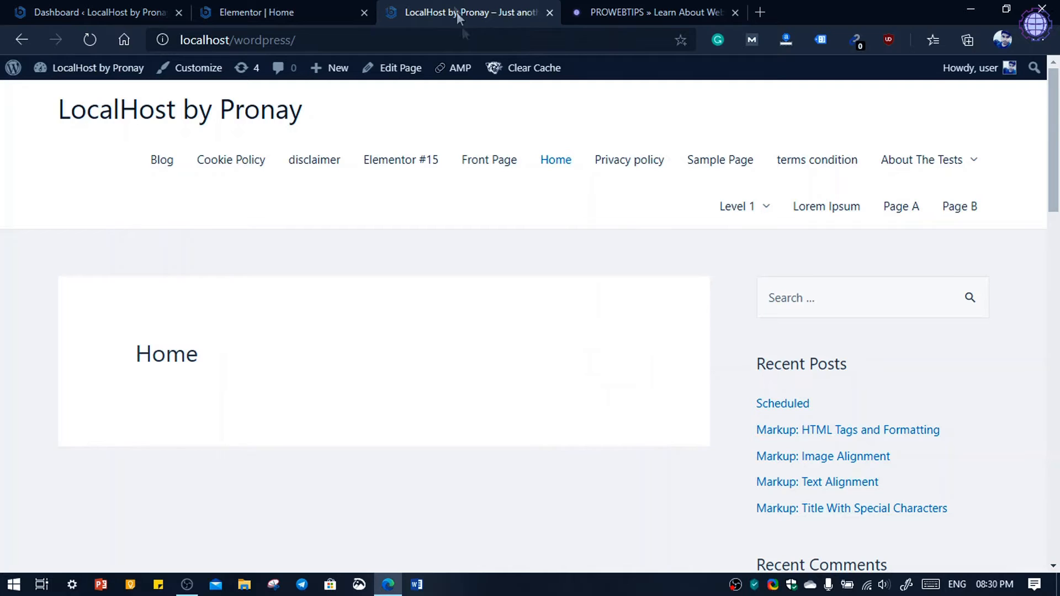
pyautogui.click(89, 38)
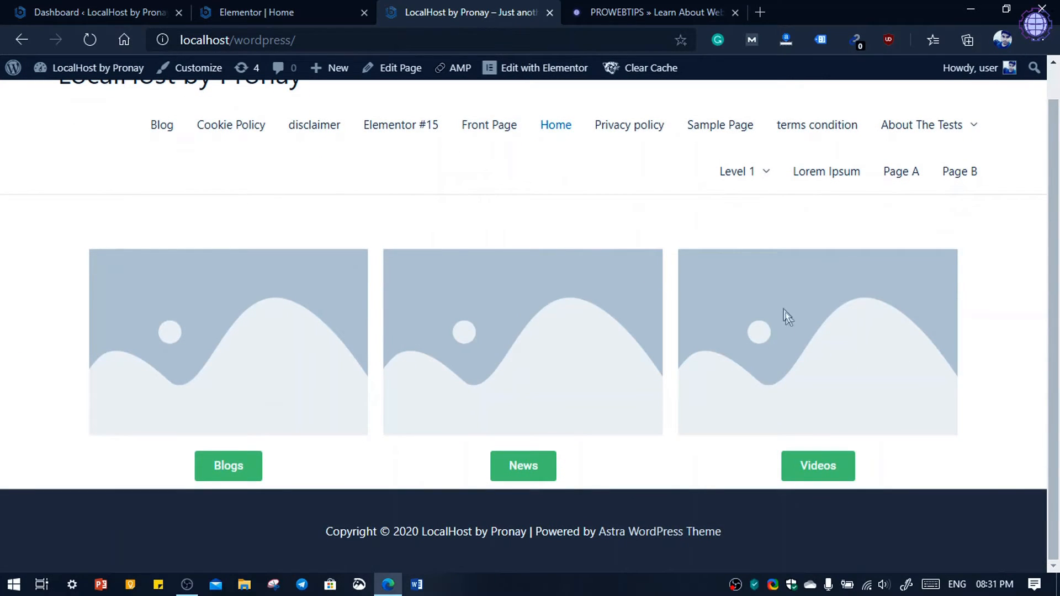
# Return to the Elementor editor and replace the placeholder image above the Blogs button with checklist-64x64-1.png from the media library.
pyautogui.click(247, 12)
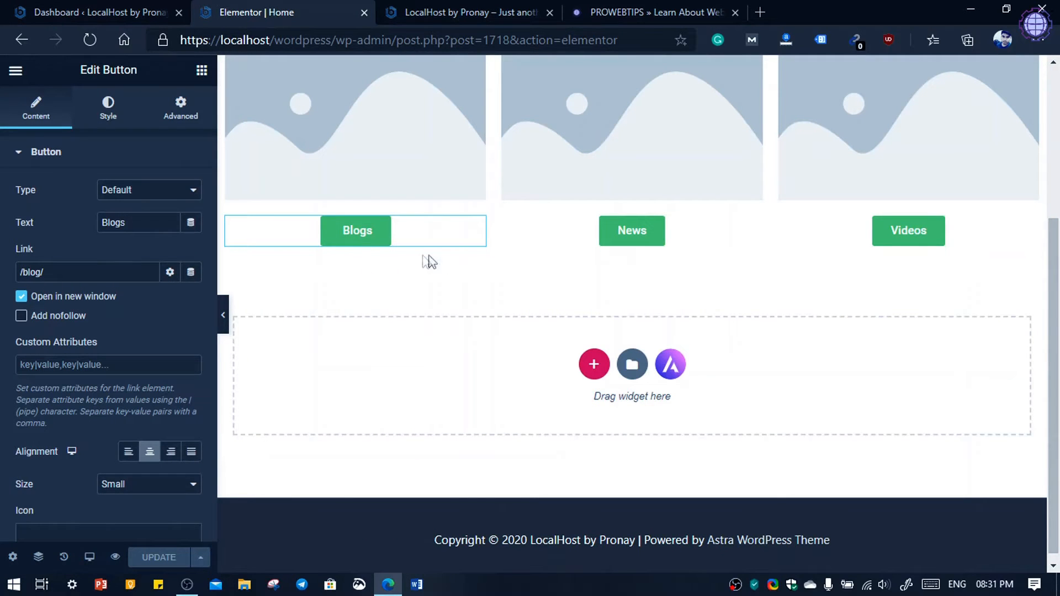
pyautogui.scroll(4, 426, 314)
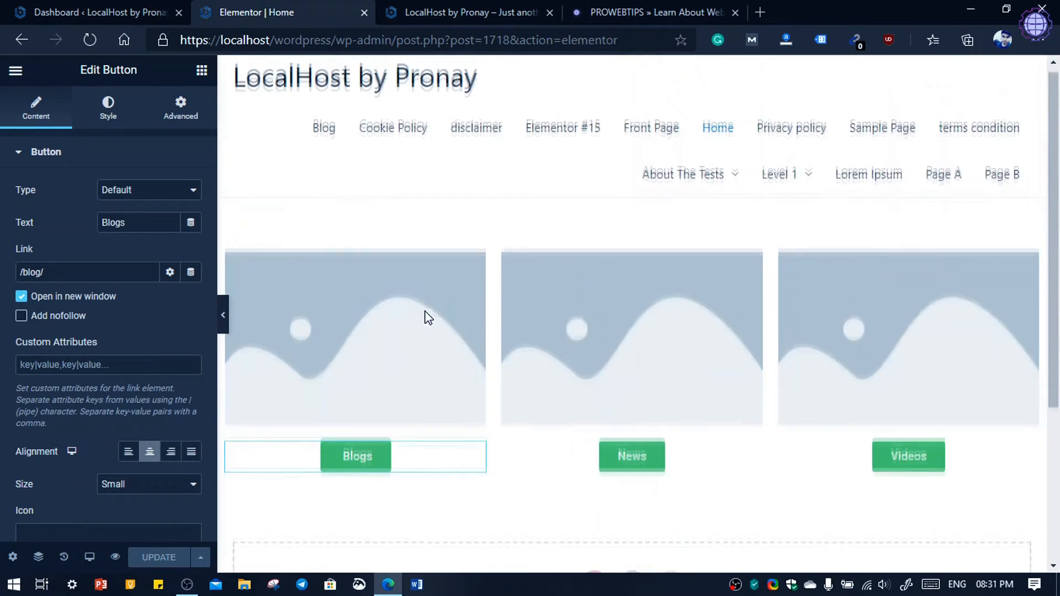
pyautogui.scroll(-4, 387, 298)
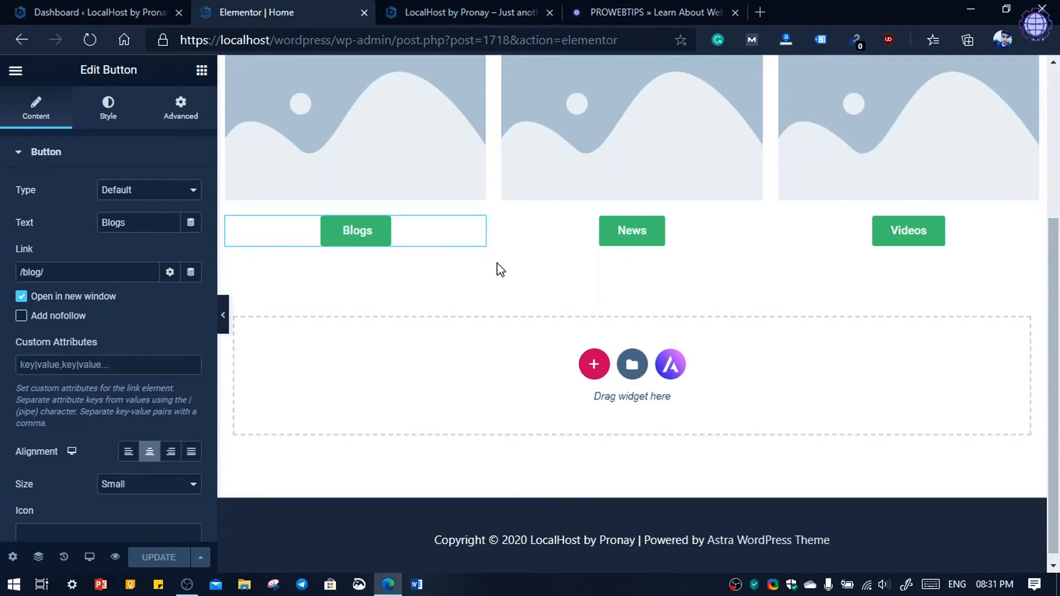
pyautogui.scroll(1, 492, 259)
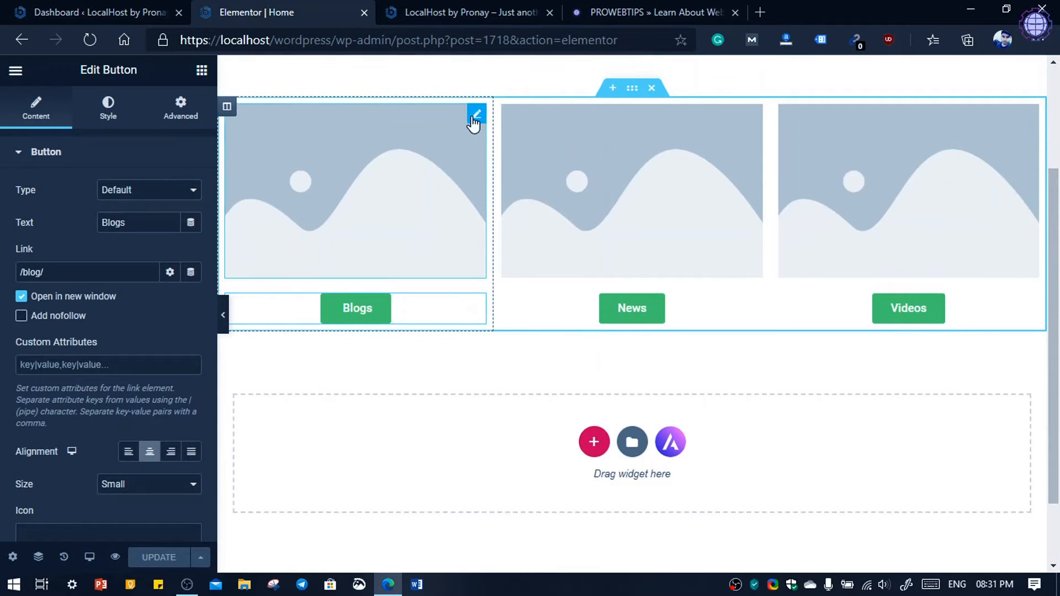
pyautogui.click(385, 150)
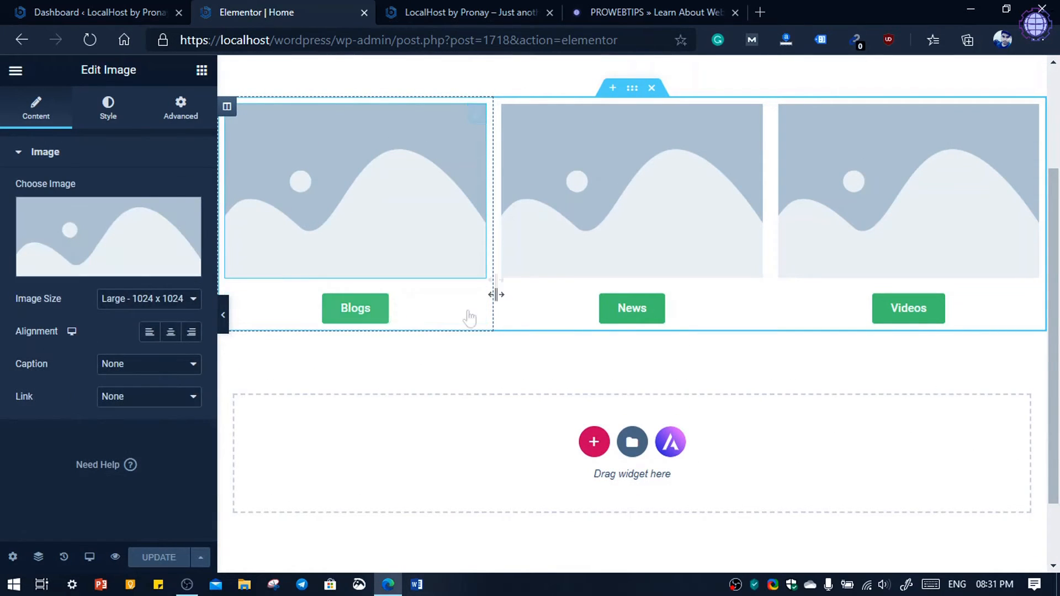
pyautogui.click(130, 268)
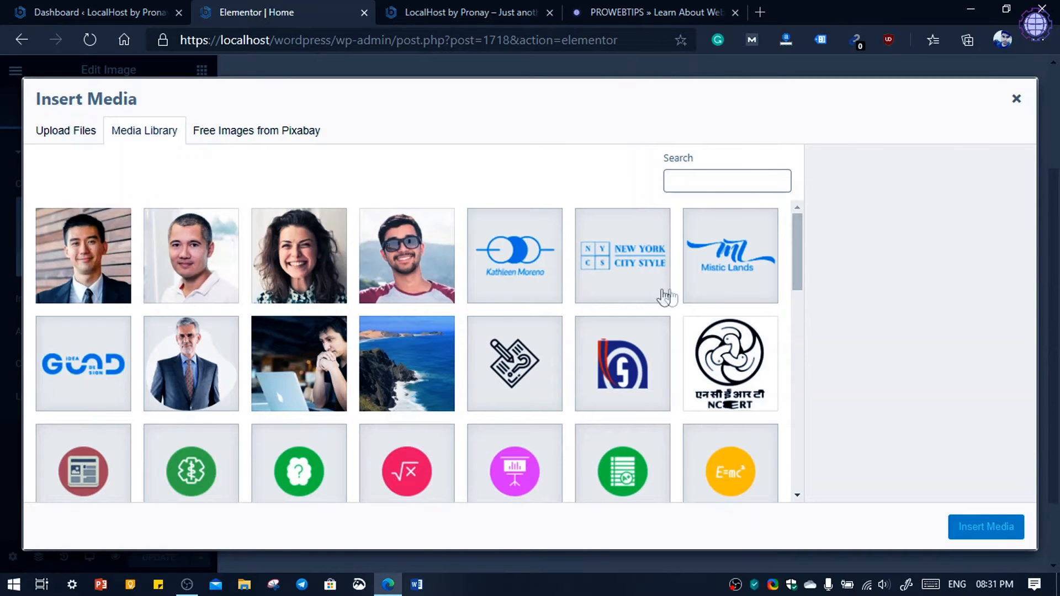
pyautogui.scroll(-3, 294, 381)
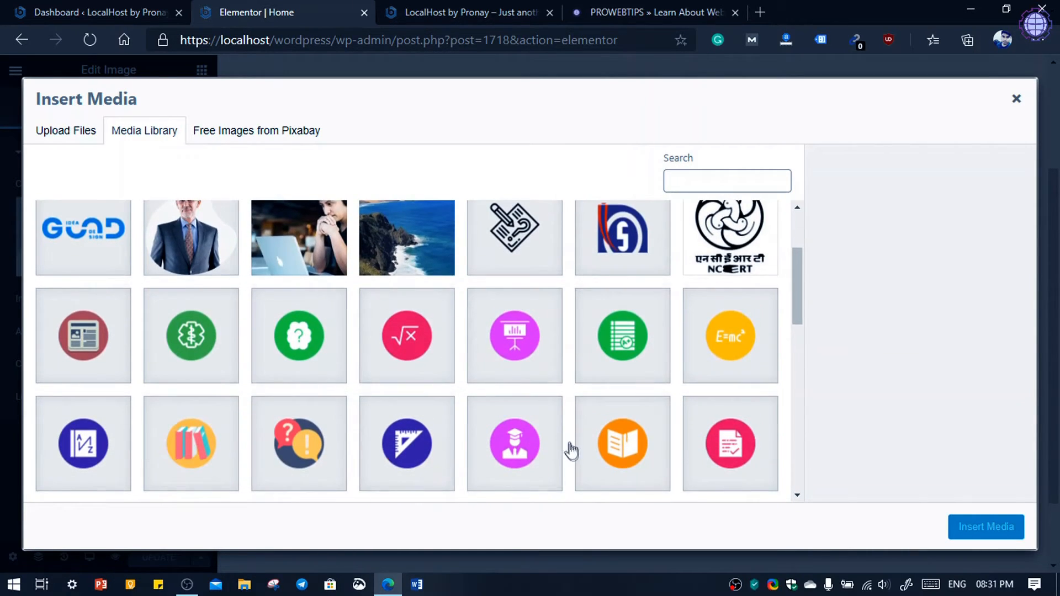
pyautogui.scroll(1, 466, 369)
pyautogui.scroll(-1, 466, 370)
pyautogui.scroll(-3, 215, 403)
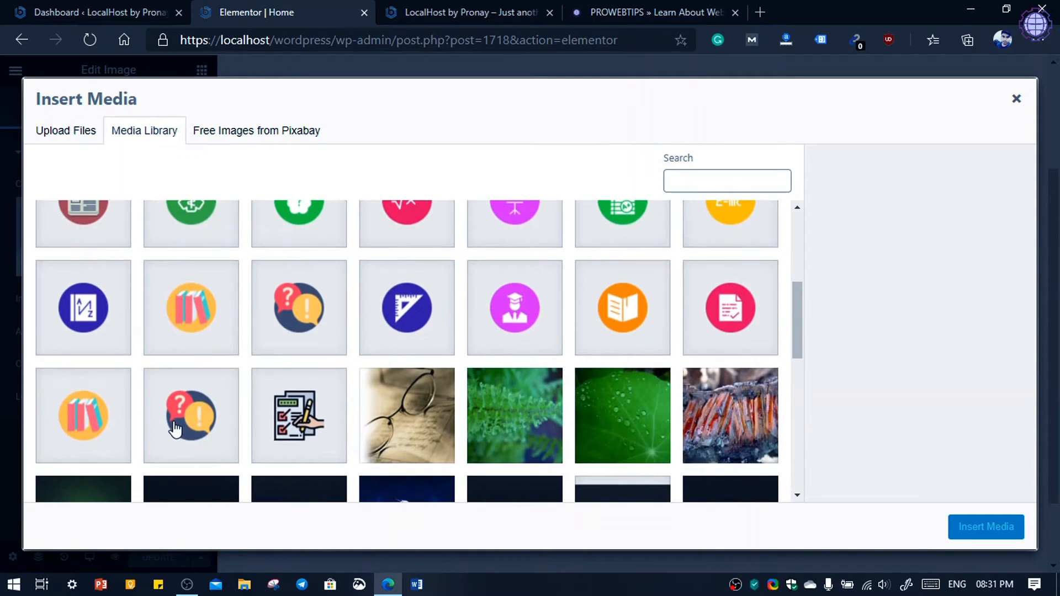
pyautogui.click(313, 378)
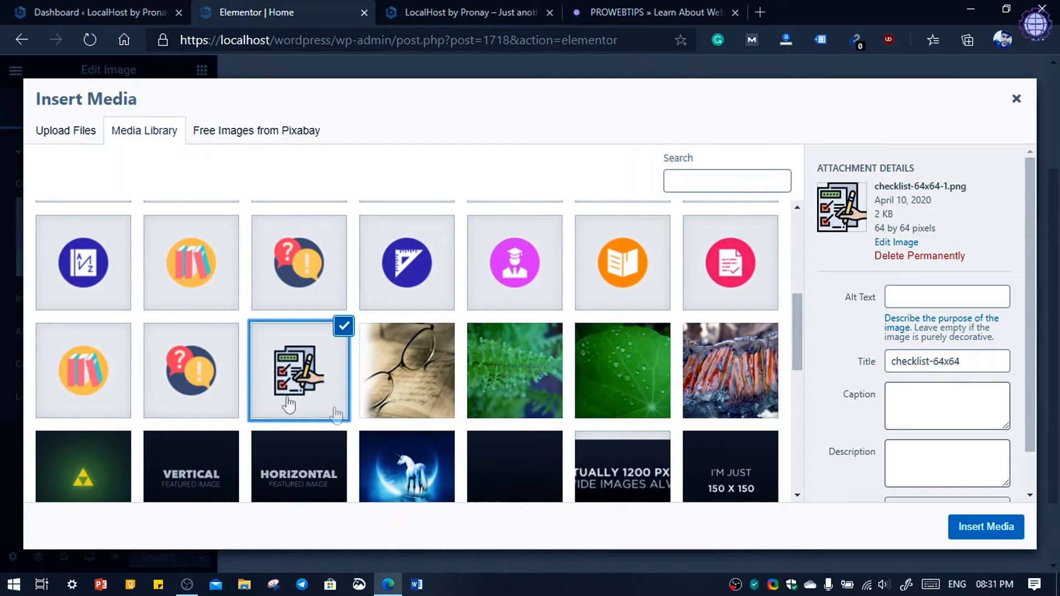
pyautogui.click(988, 529)
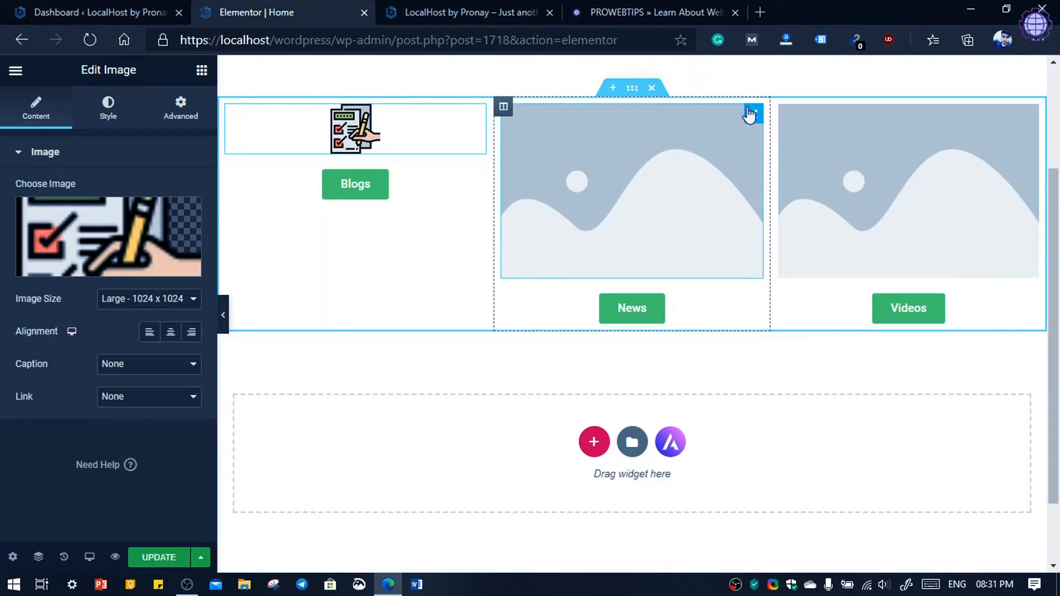
# Replace the placeholder image above the News button with News.png from the media library.
pyautogui.click(750, 115)
pyautogui.click(127, 253)
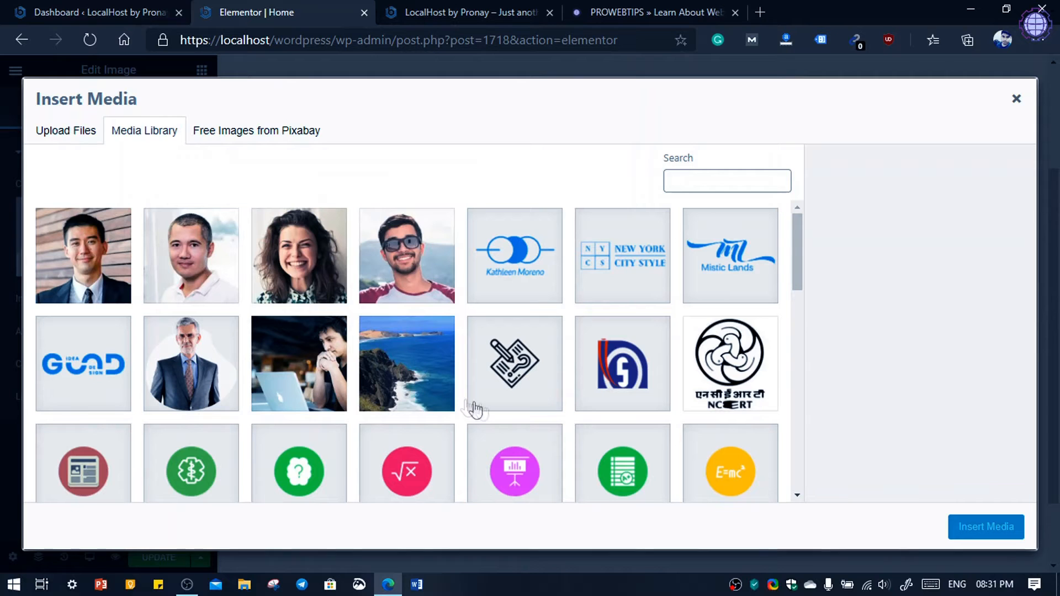
pyautogui.scroll(-3, 484, 423)
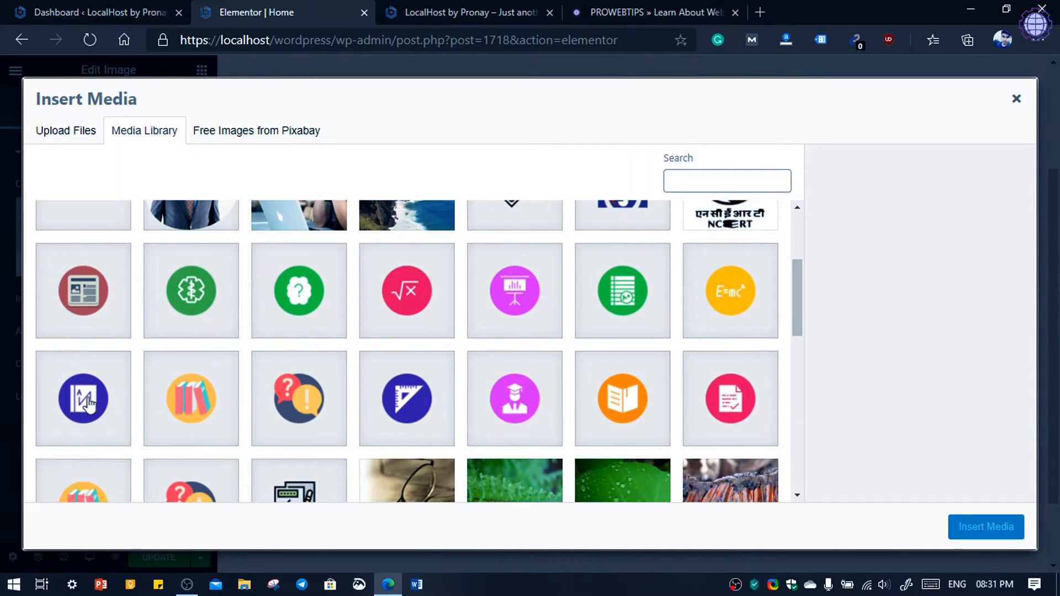
pyautogui.click(101, 307)
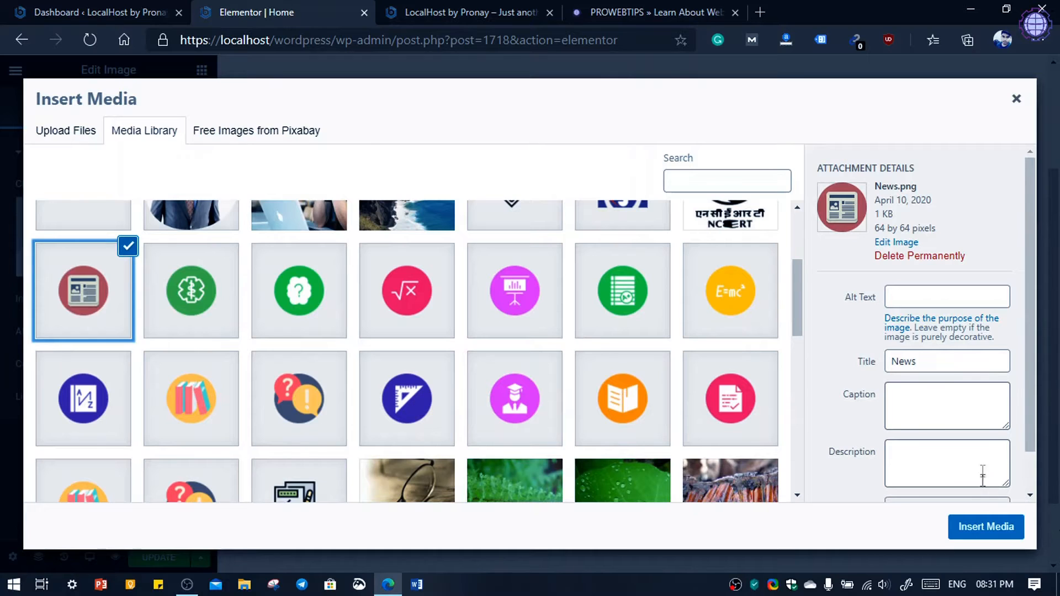
pyautogui.click(966, 525)
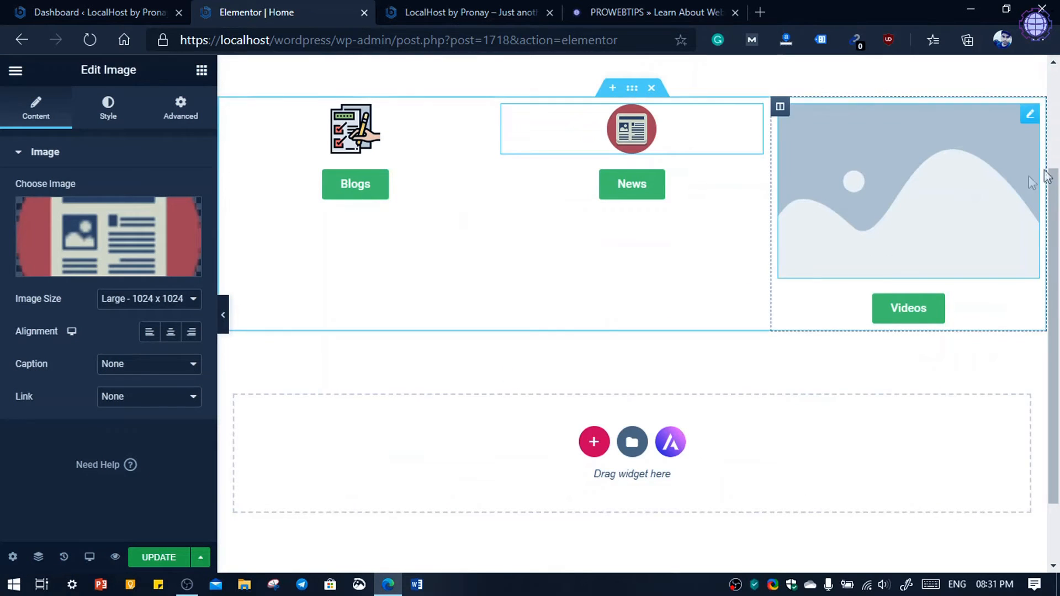
# Replace the placeholder image above the Videos button with Slideshow.png from the media library.
pyautogui.click(873, 143)
pyautogui.click(128, 273)
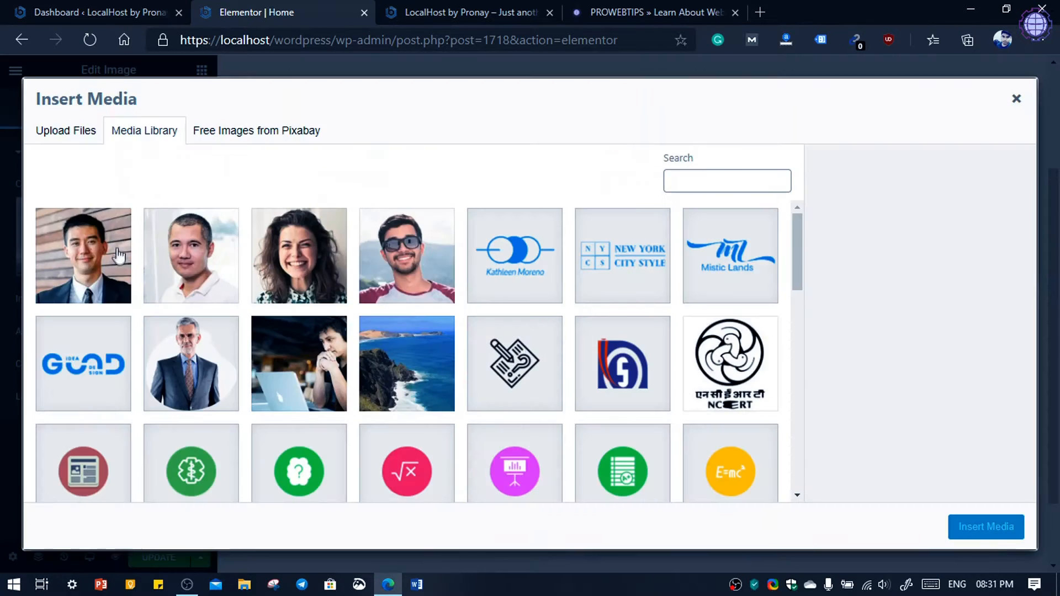
pyautogui.scroll(-3, 622, 374)
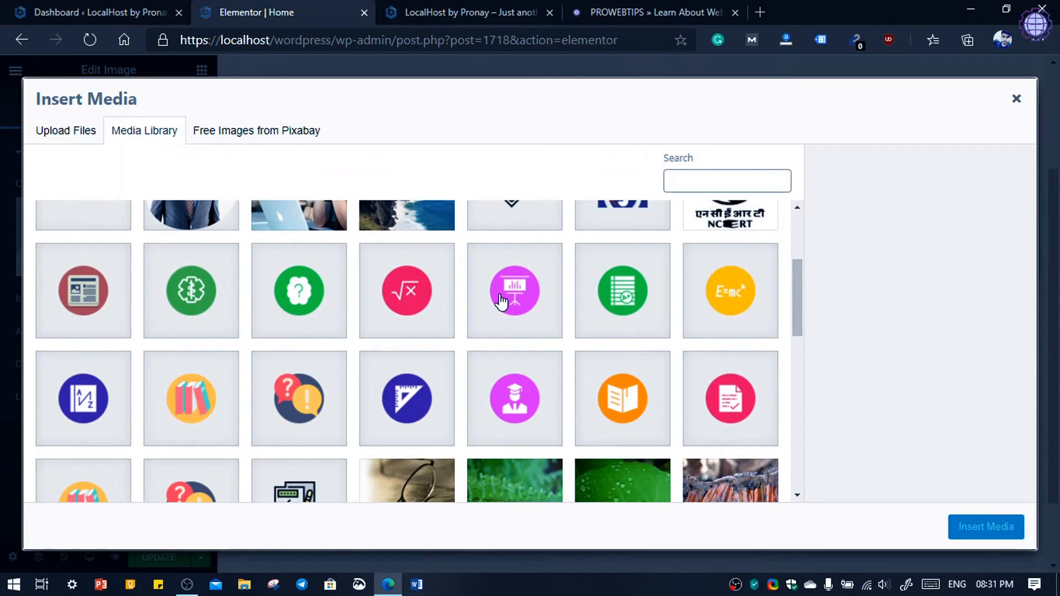
pyautogui.click(501, 302)
pyautogui.scroll(-4, 552, 326)
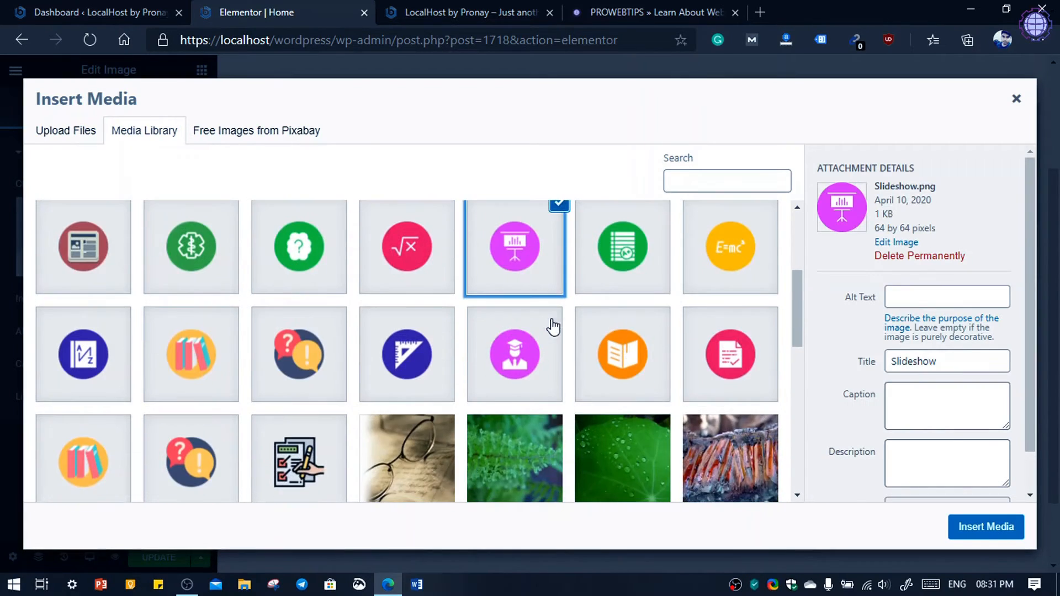
pyautogui.scroll(3, 554, 328)
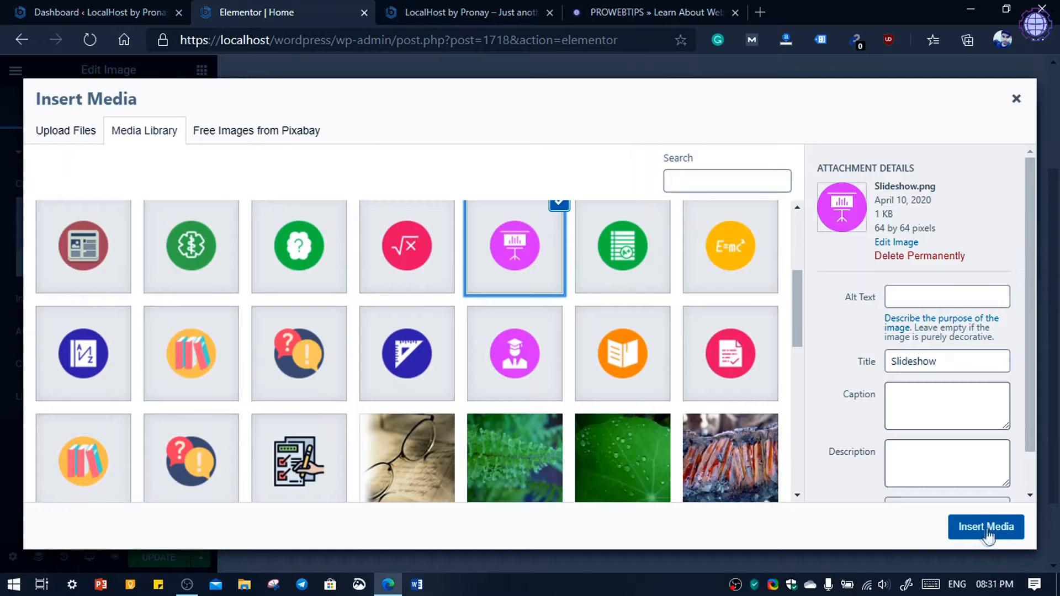
pyautogui.click(986, 527)
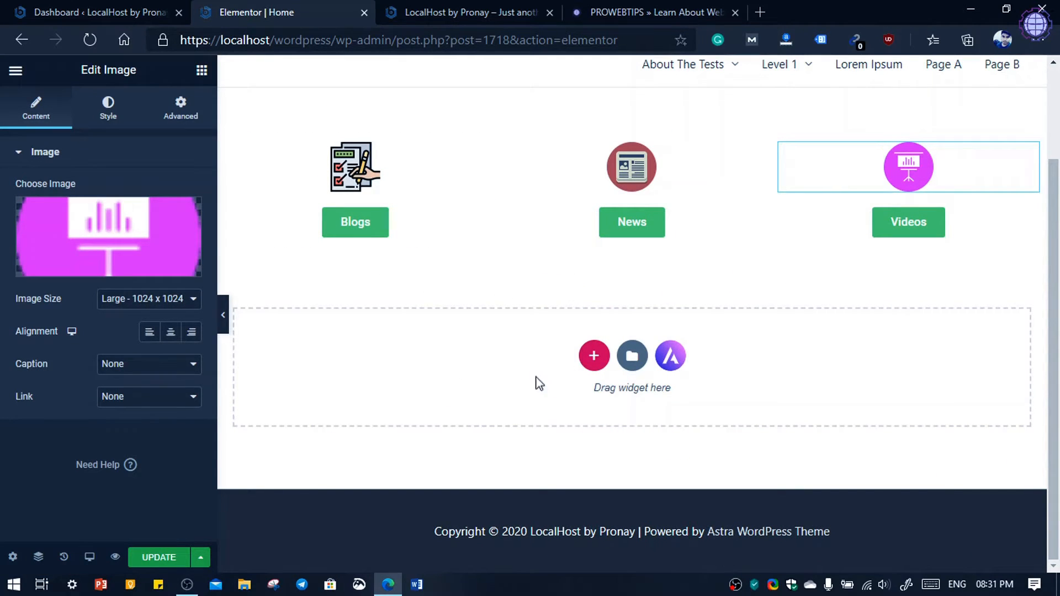
# Add a single-column section below the three button columns and place a Spacer widget in it.
pyautogui.click(595, 357)
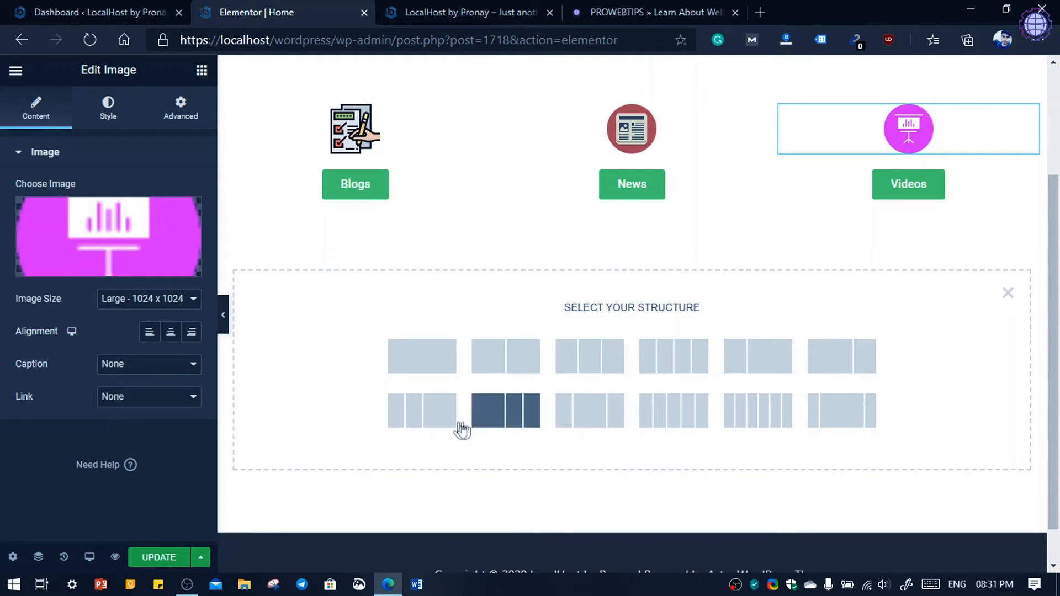
pyautogui.click(408, 365)
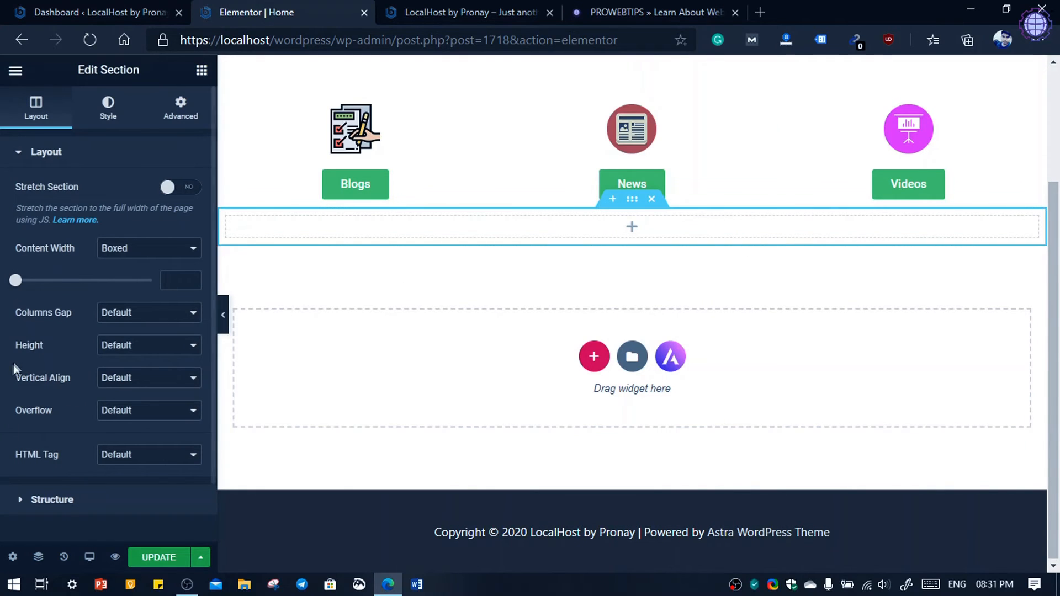
pyautogui.click(106, 118)
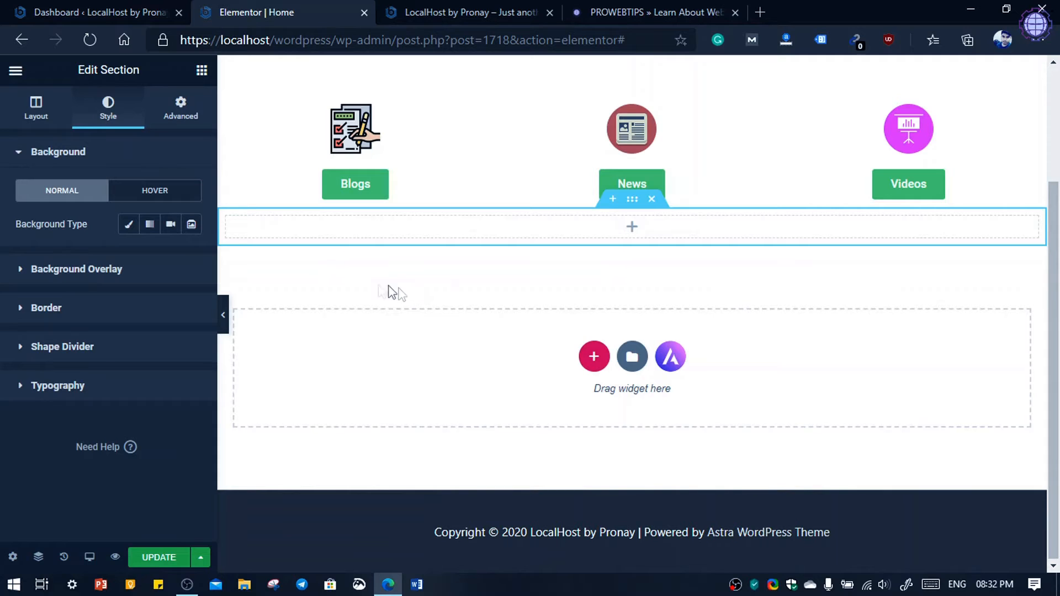
pyautogui.click(630, 226)
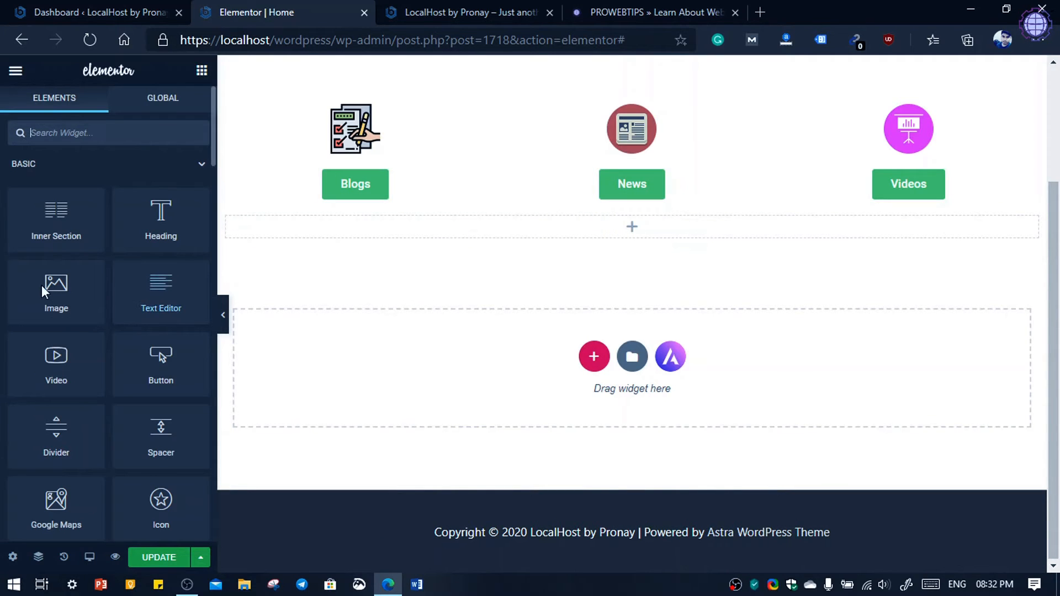
pyautogui.moveTo(153, 442); pyautogui.dragTo(516, 233)
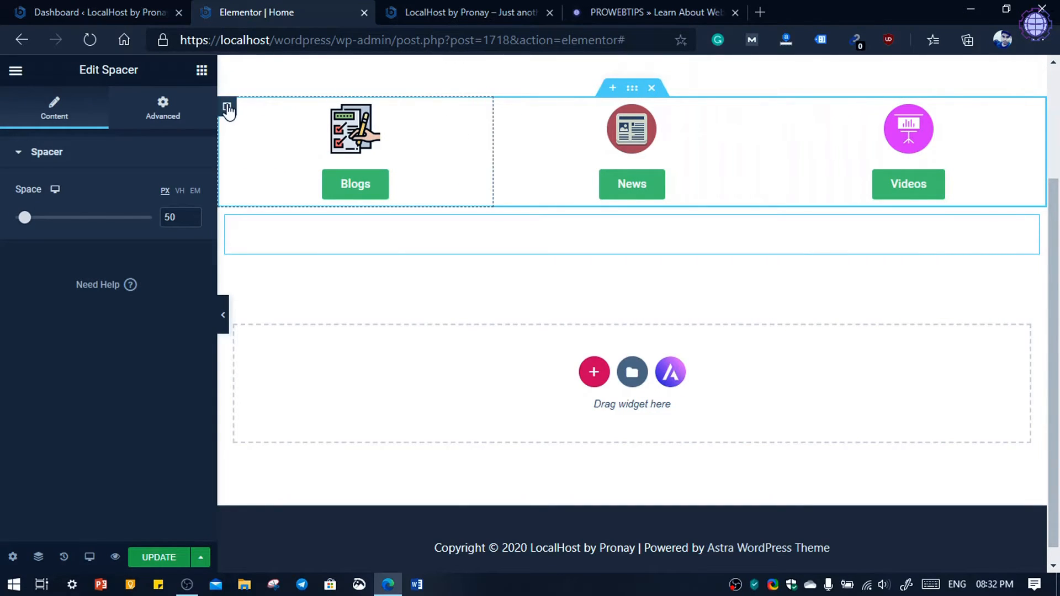
# Give the Blogs column a classic background in the color #BA9E9E and select its hex code.
pyautogui.click(227, 107)
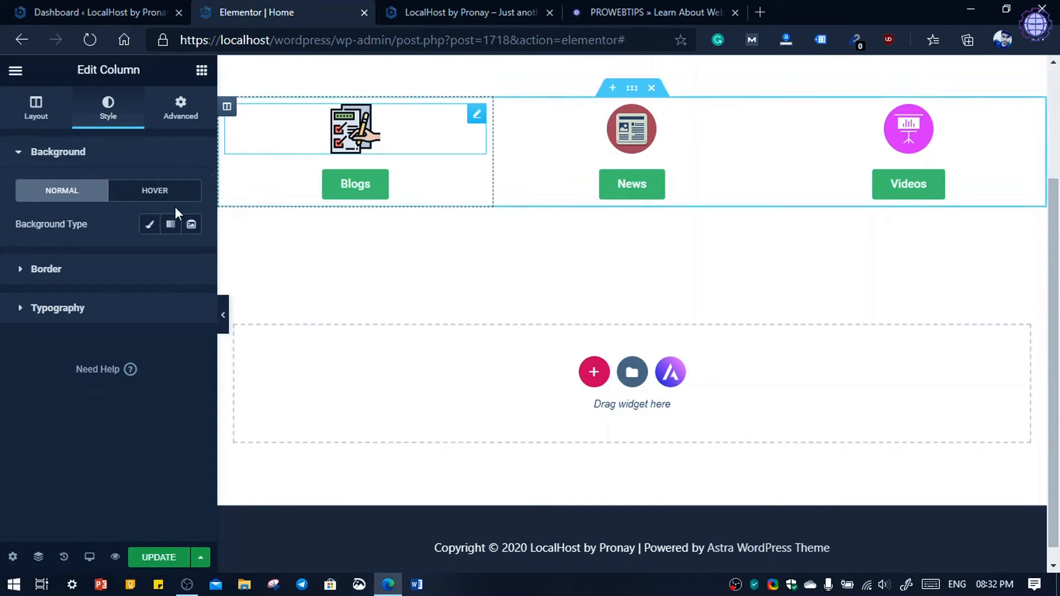
pyautogui.click(150, 225)
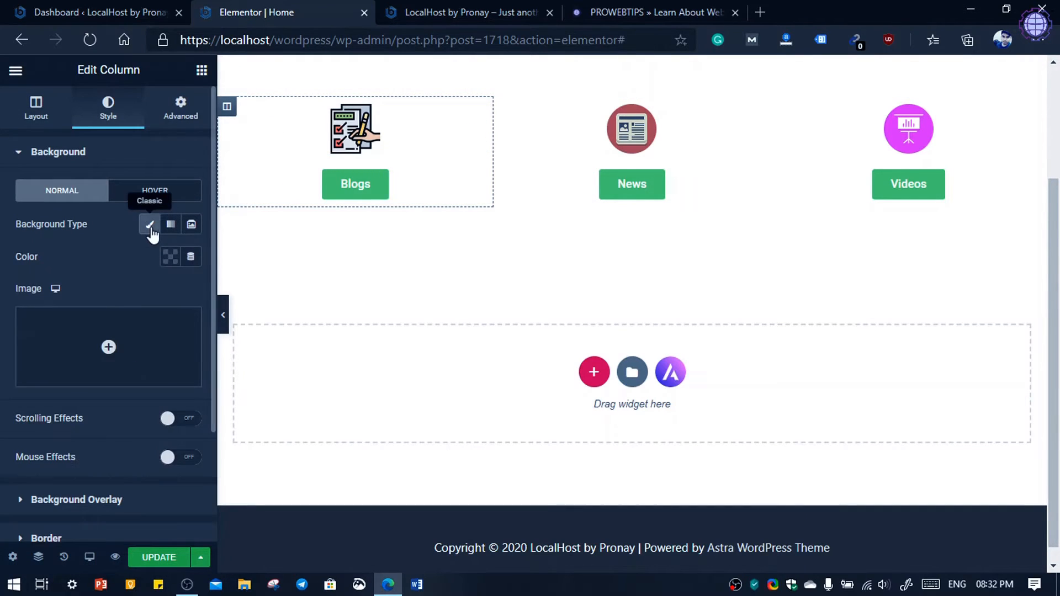
pyautogui.click(170, 258)
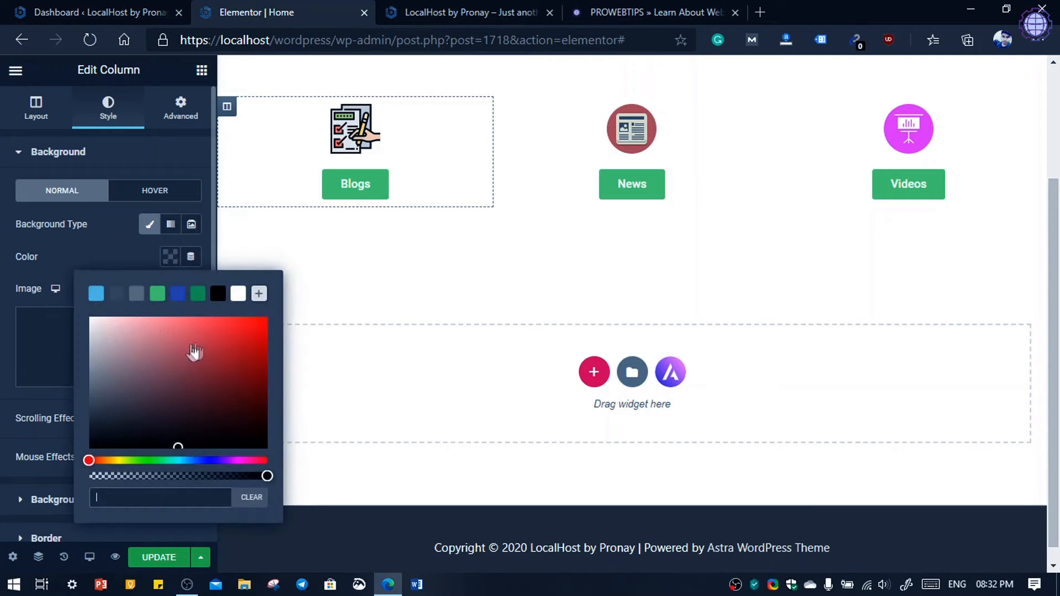
pyautogui.click(98, 335)
pyautogui.moveTo(106, 396); pyautogui.dragTo(115, 353)
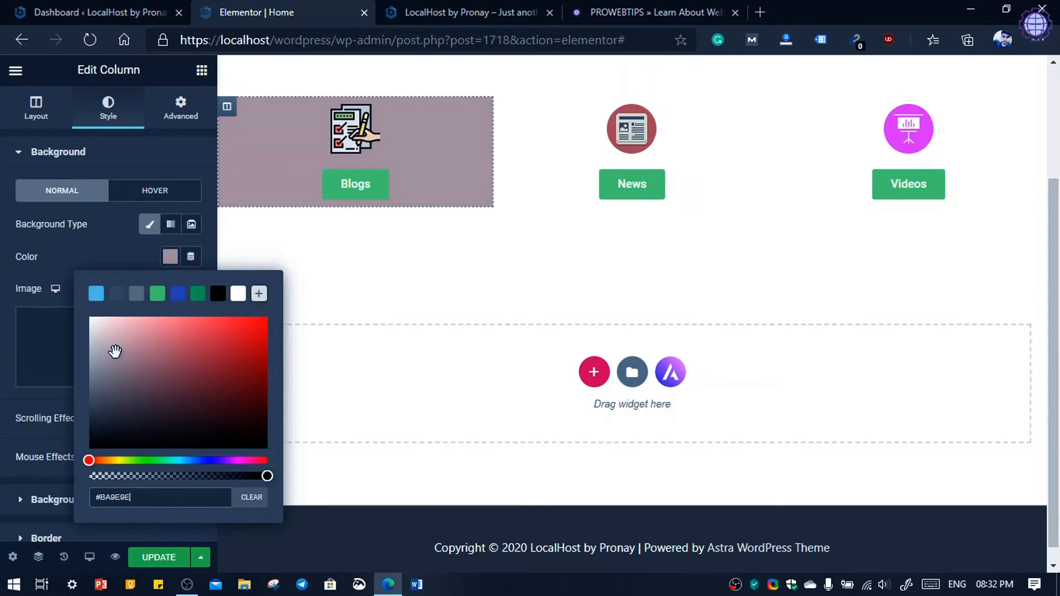
pyautogui.moveTo(138, 498); pyautogui.dragTo(54, 497)
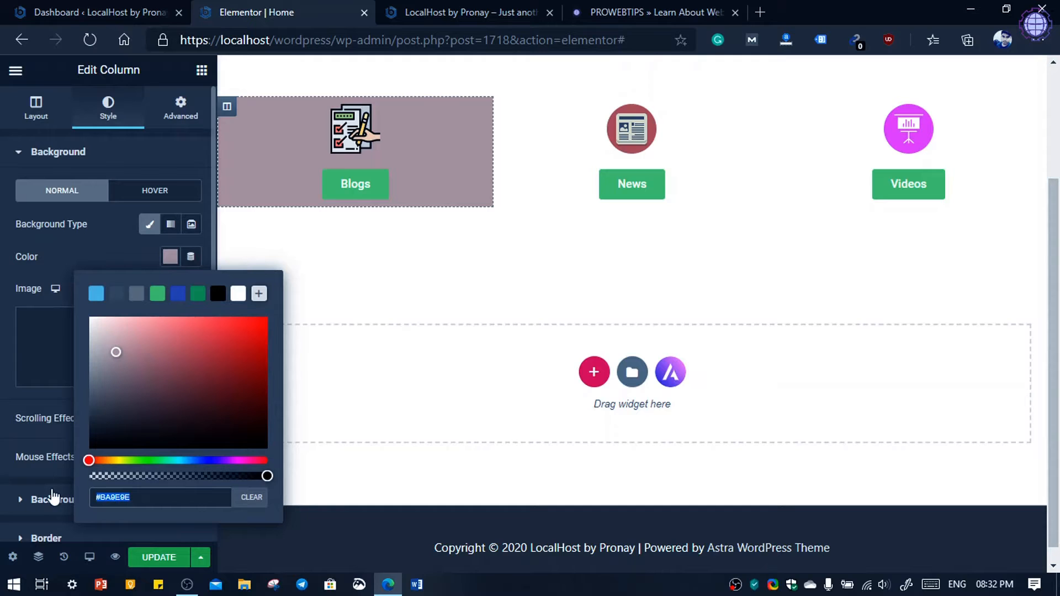
pyautogui.click(104, 243)
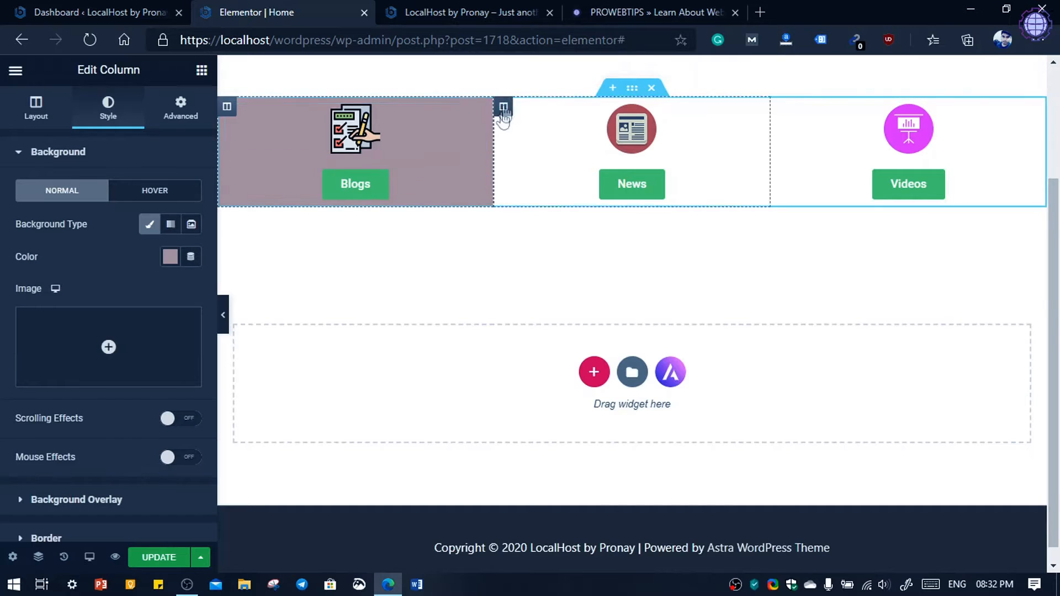
# Round the corners of the Blogs column with a border radius of 44 px on all sides.
pyautogui.scroll(-2, 65, 516)
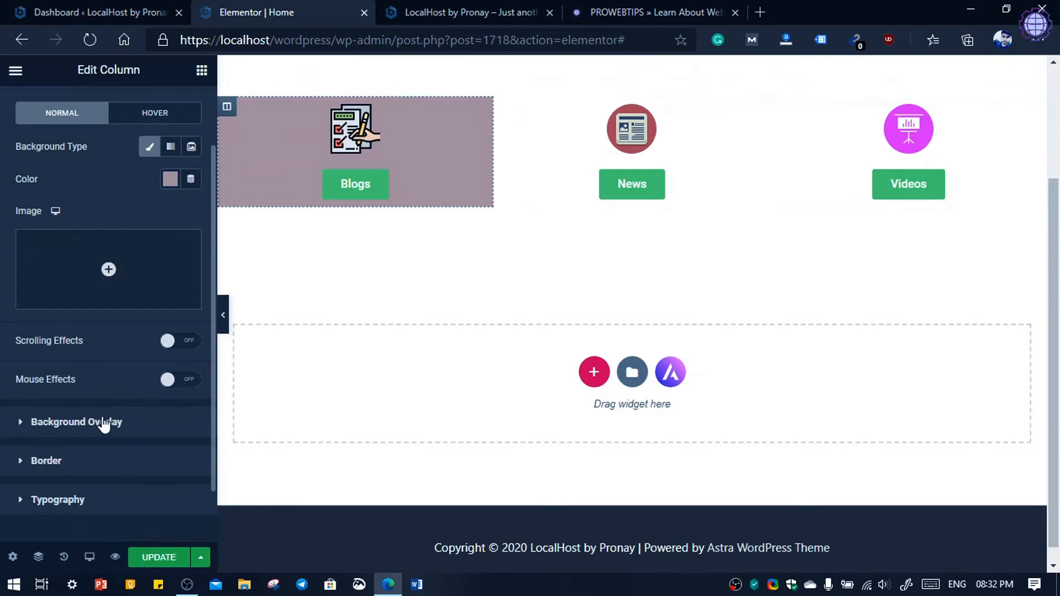
pyautogui.click(67, 464)
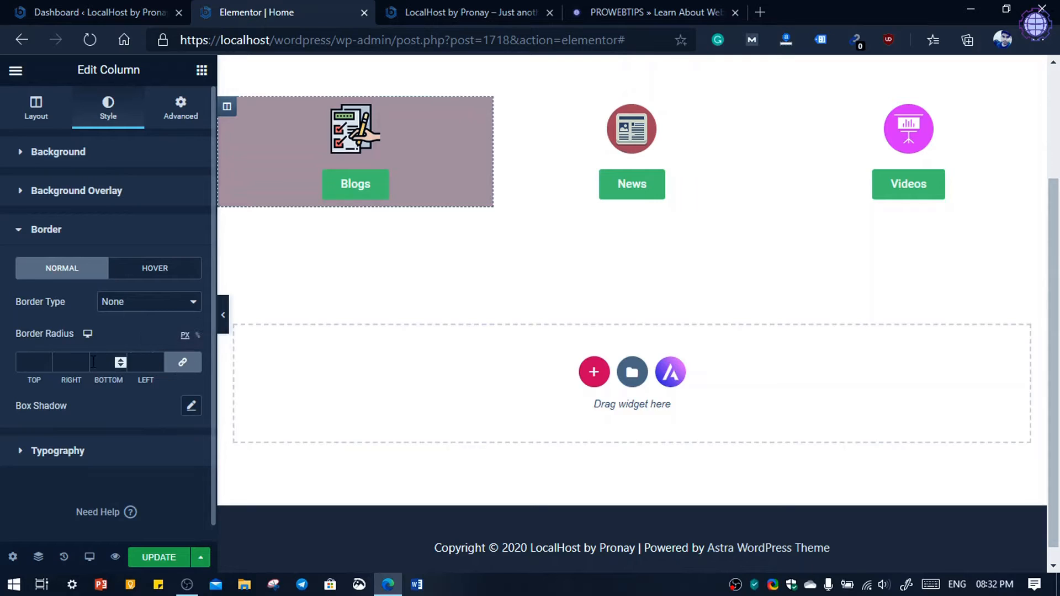
pyautogui.click(46, 362)
pyautogui.click(46, 361)
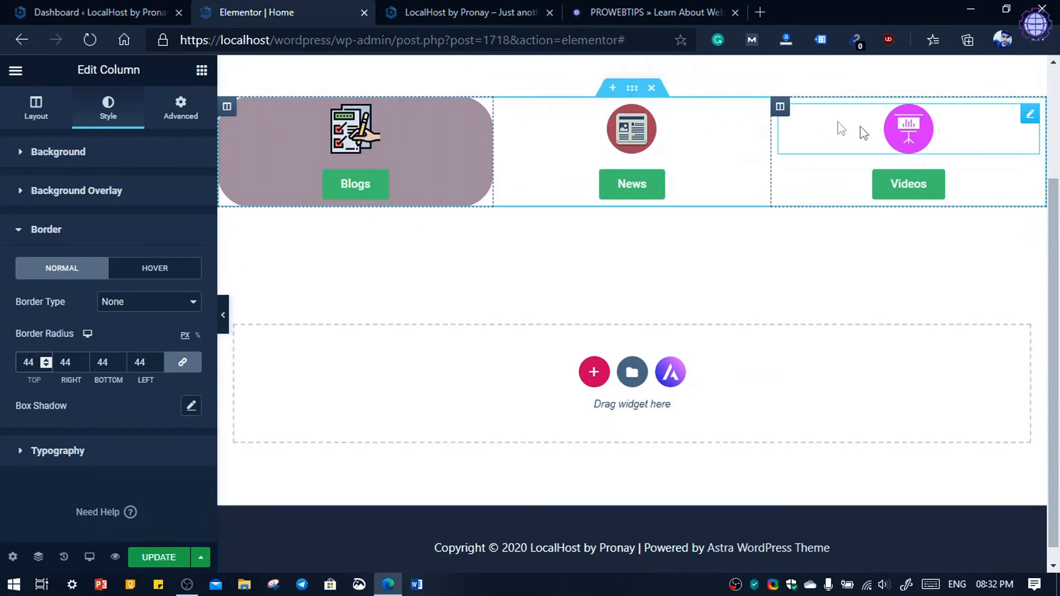
# Set the Videos column's background type to classic and delete the stray Click here button below the Videos button.
pyautogui.click(781, 107)
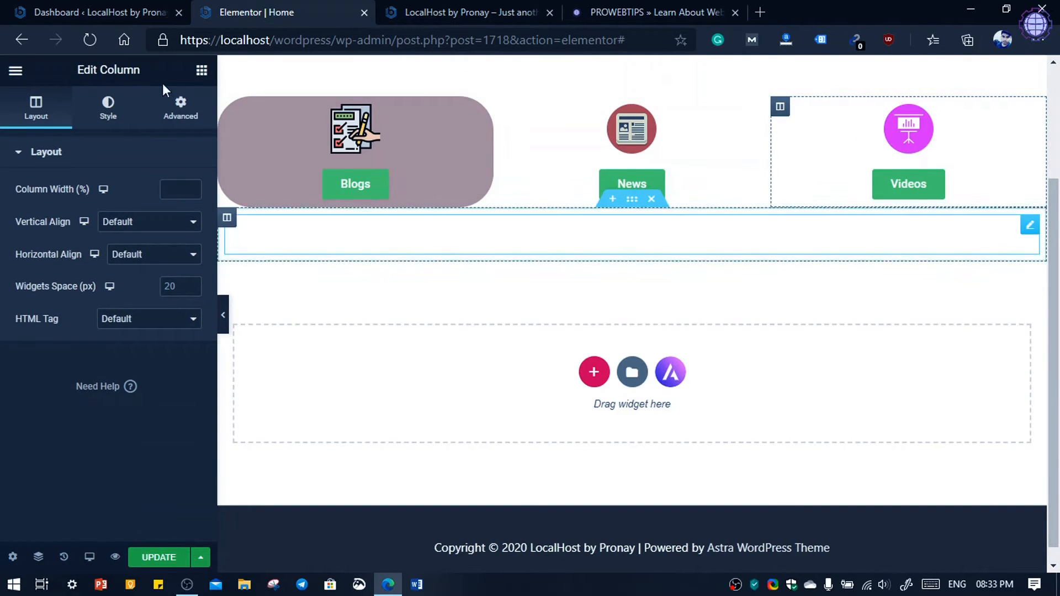
pyautogui.click(99, 115)
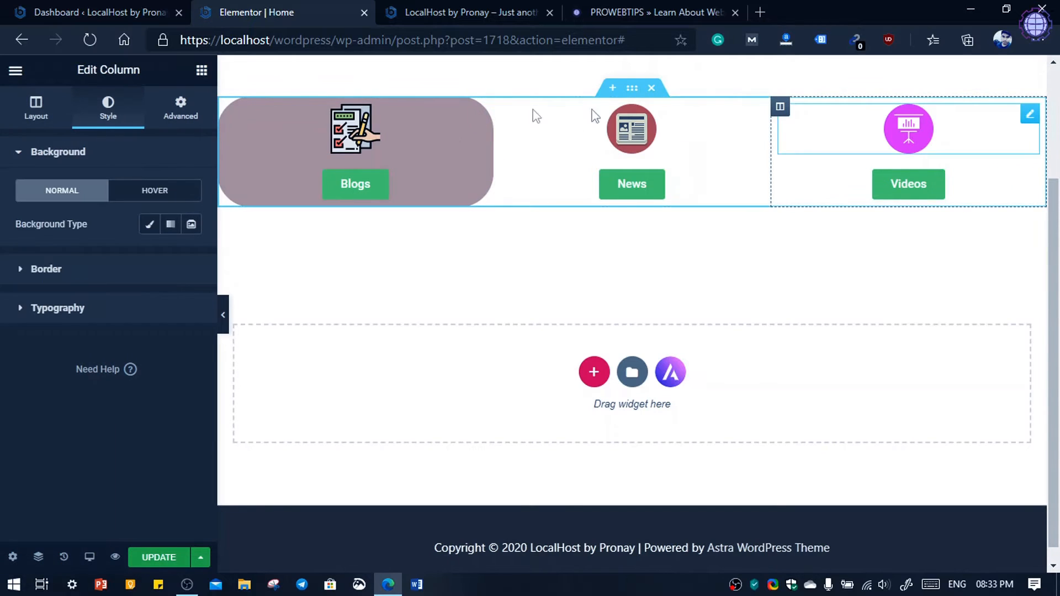
pyautogui.click(150, 225)
pyautogui.click(170, 256)
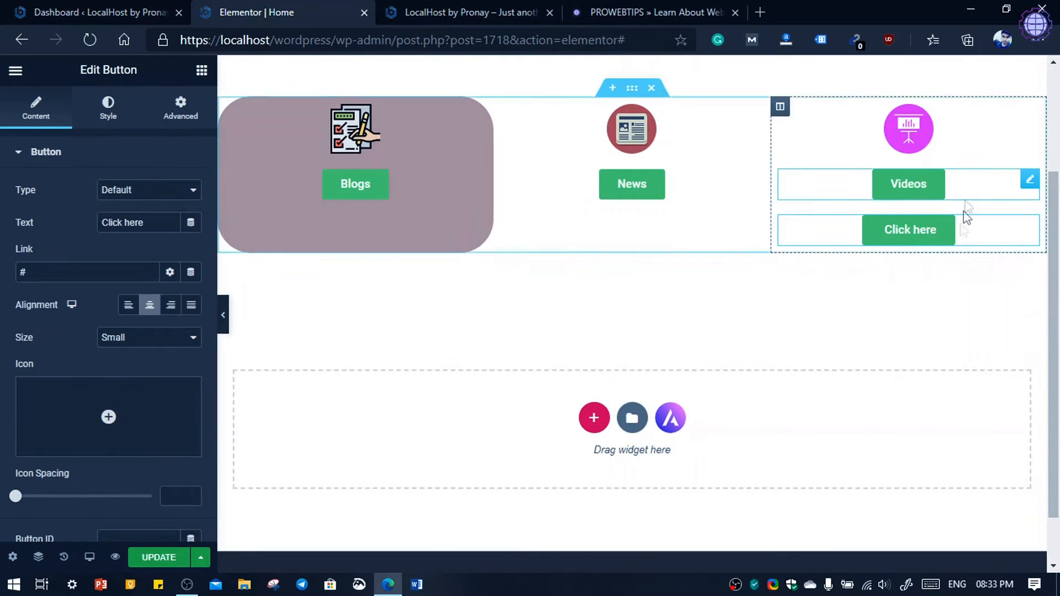
pyautogui.rightClick(917, 228)
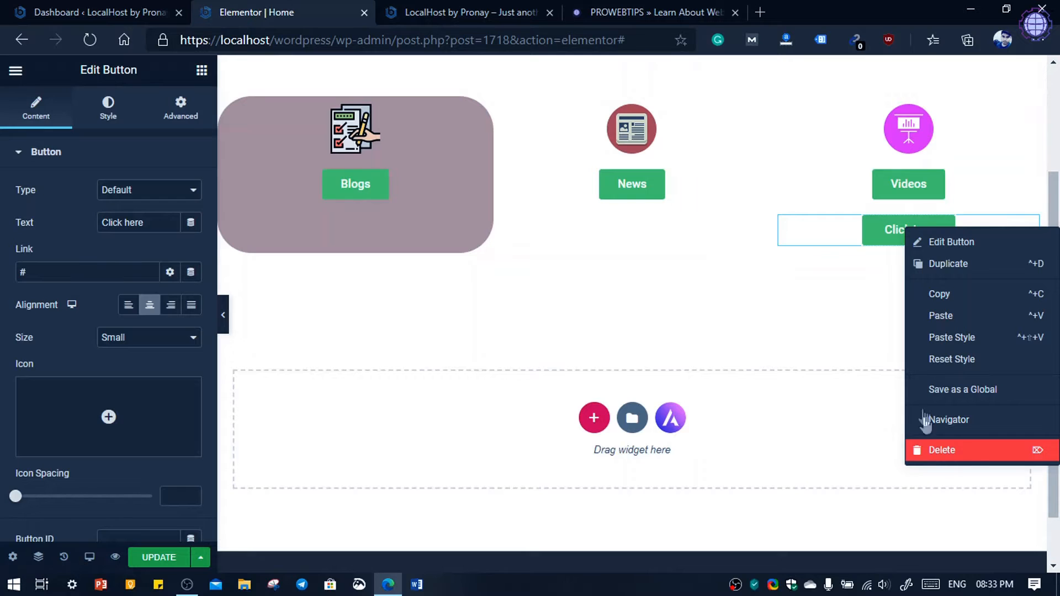
pyautogui.click(929, 448)
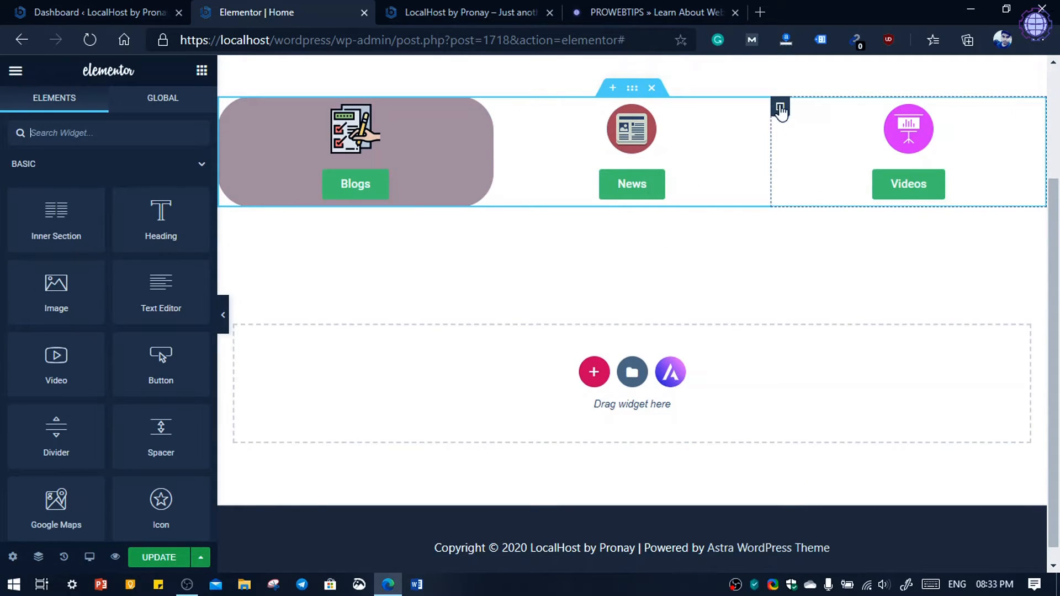
# Set the background color of the Videos column to #BA9E9E.
pyautogui.click(780, 110)
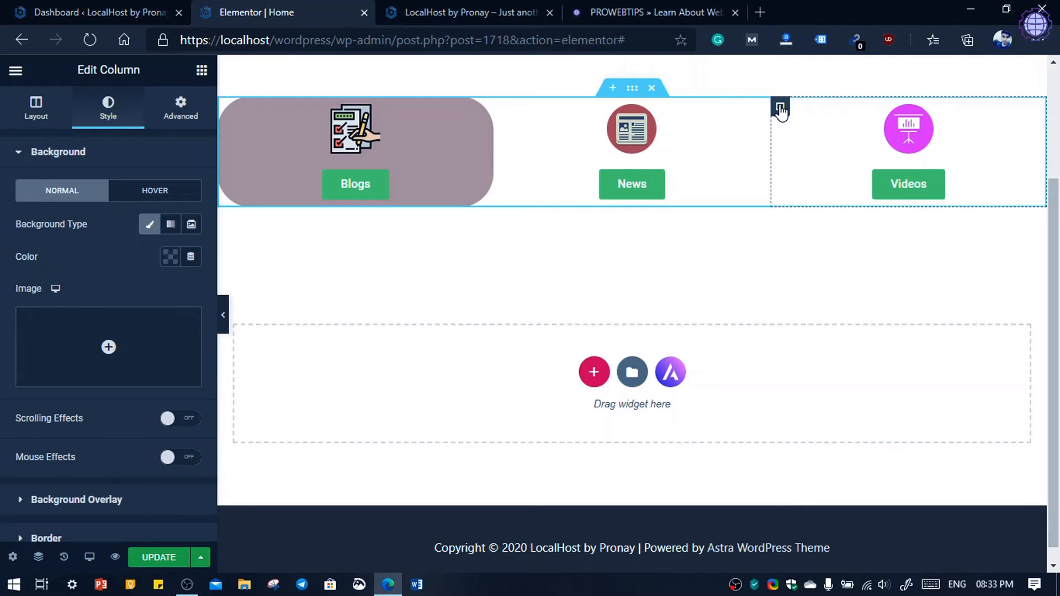
pyautogui.click(171, 257)
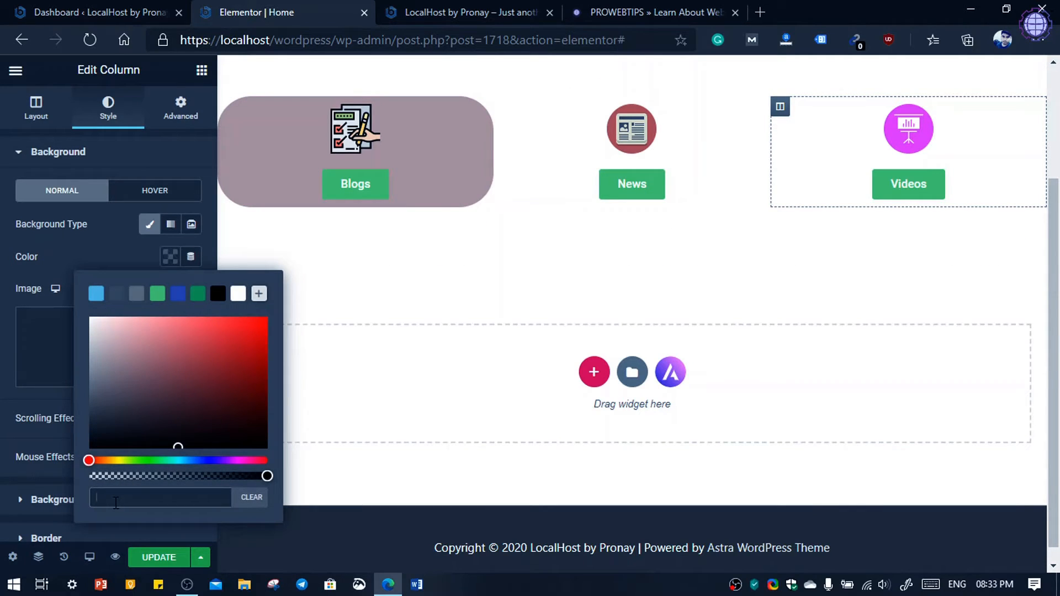
pyautogui.write('#BA9C9E')
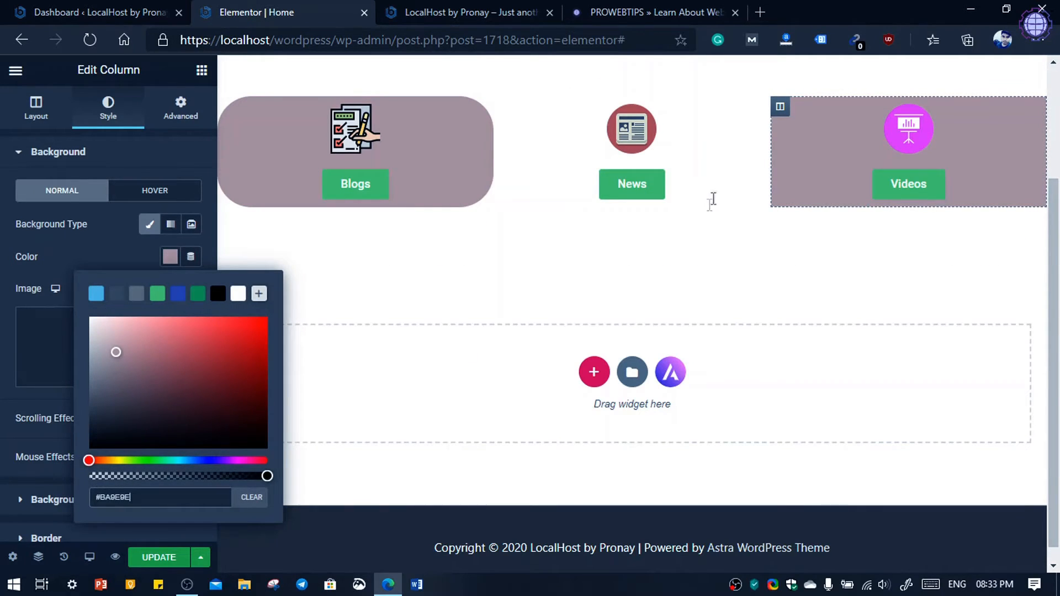
pyautogui.click(95, 250)
# Round the corners of the Videos column with a border radius of 44 px on all sides, matching the Blogs column.
pyautogui.scroll(-2, 99, 486)
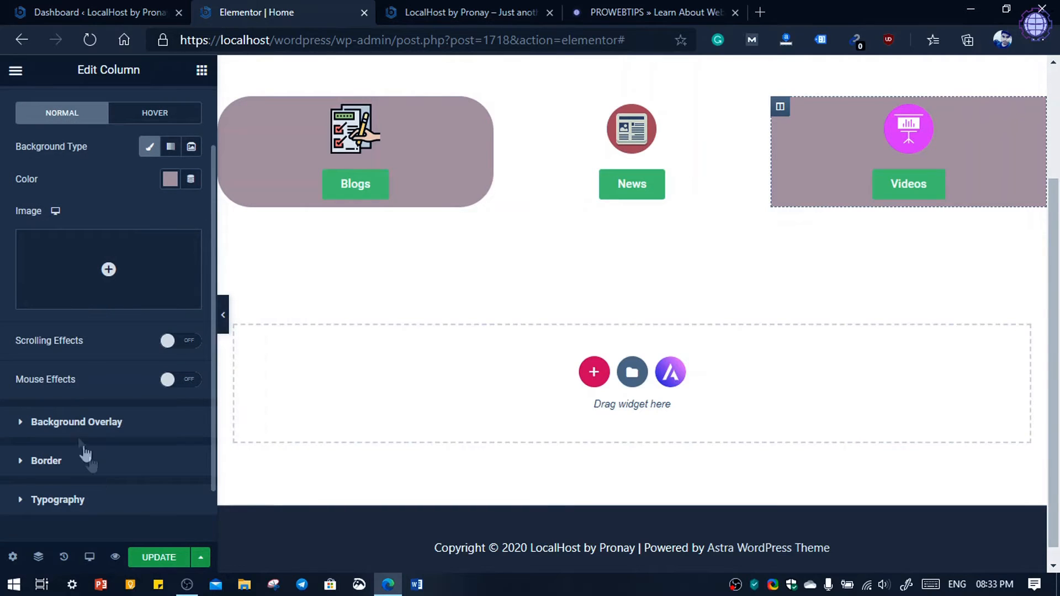
pyautogui.click(50, 462)
pyautogui.click(49, 360)
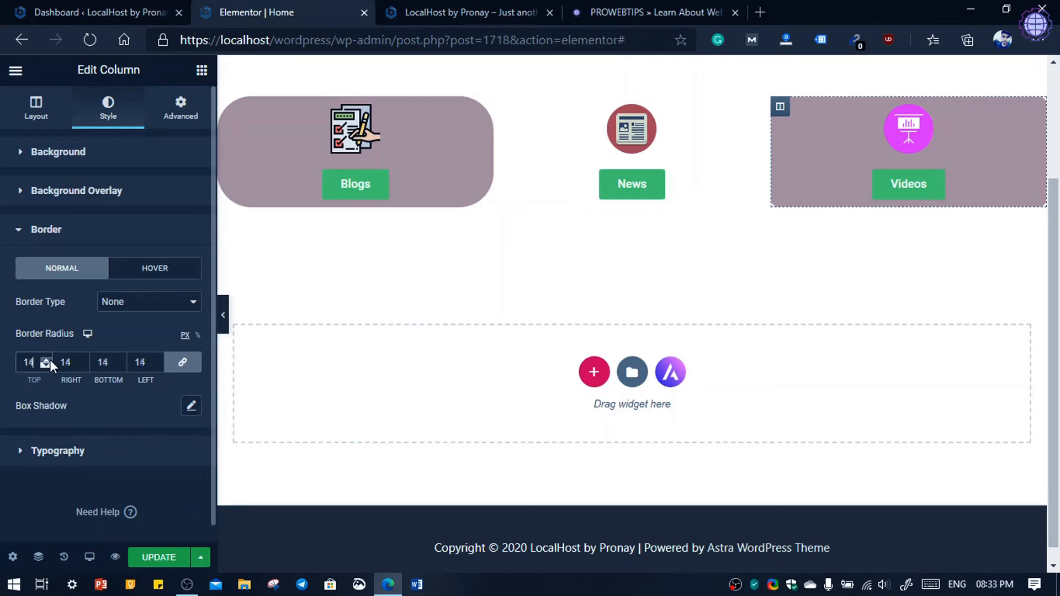
pyautogui.moveTo(50, 359); pyautogui.dragTo(47, 359)
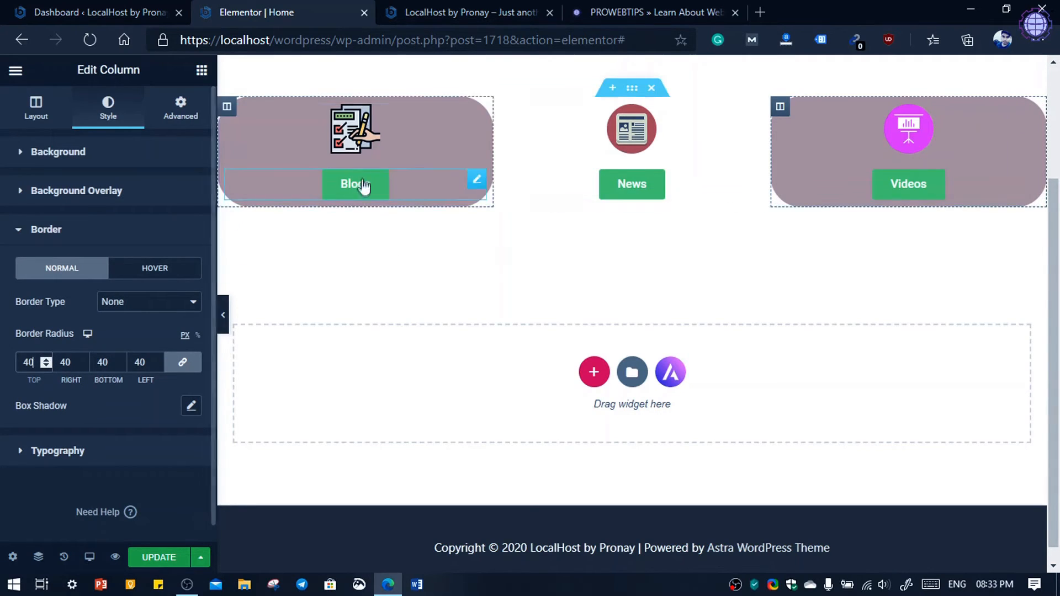
pyautogui.click(227, 109)
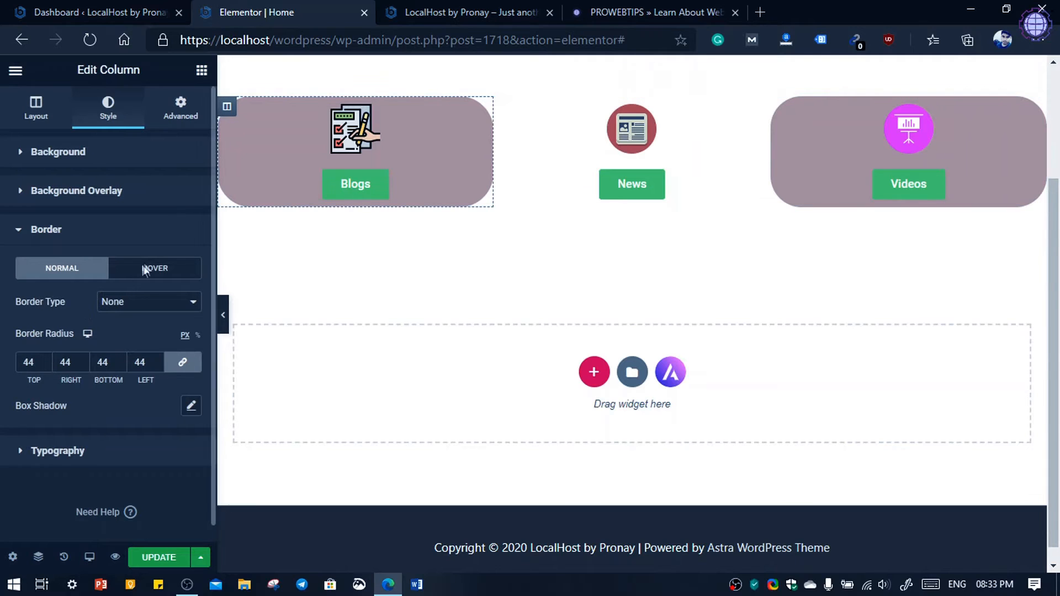
pyautogui.click(780, 109)
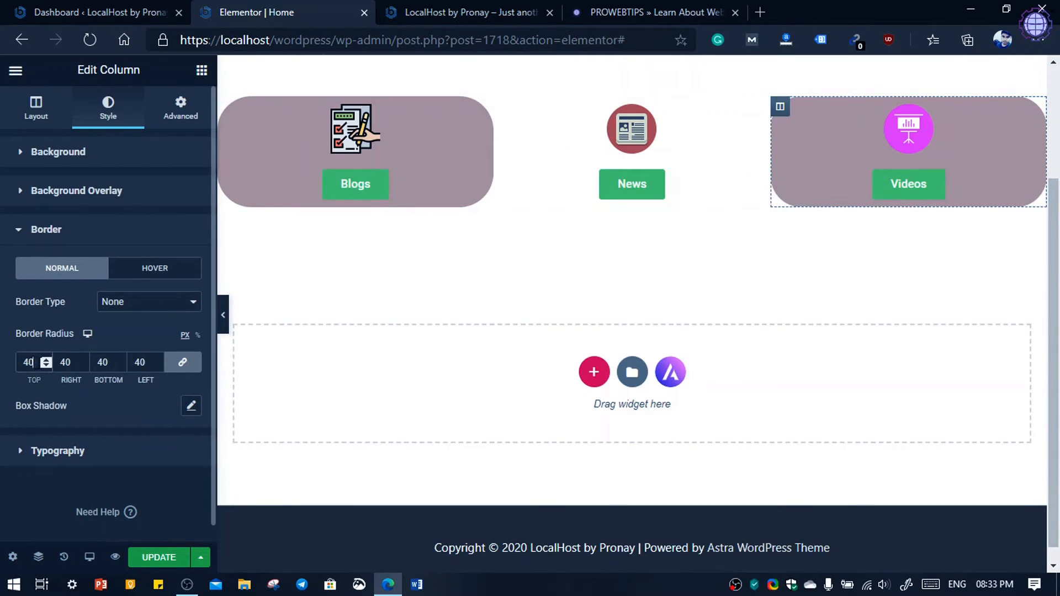
pyautogui.write('444')
pyautogui.press('BackSpace')
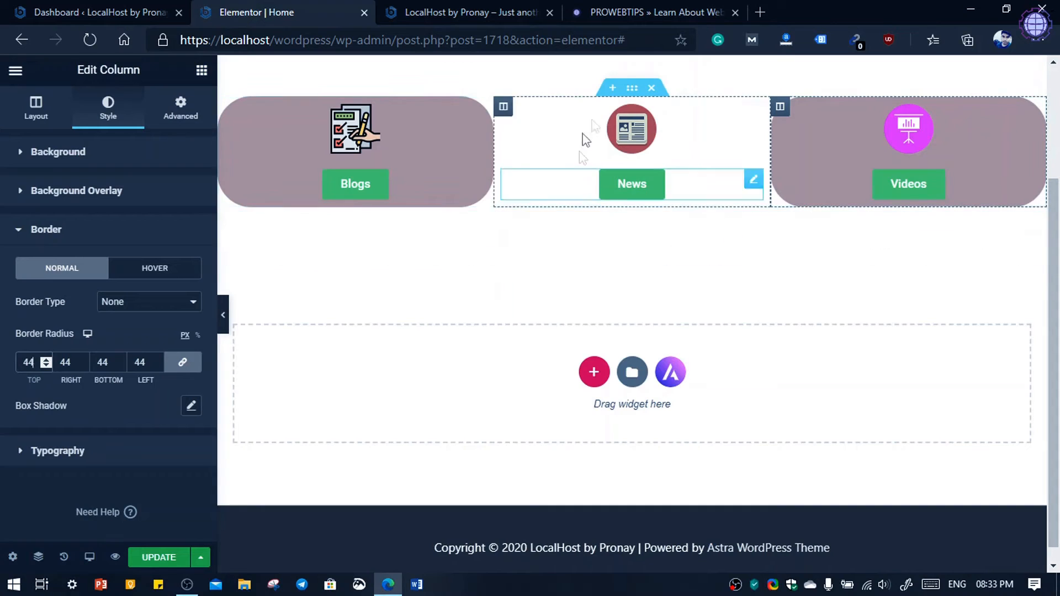
# Give the News column a border radius of 44 px on all sides.
pyautogui.click(501, 107)
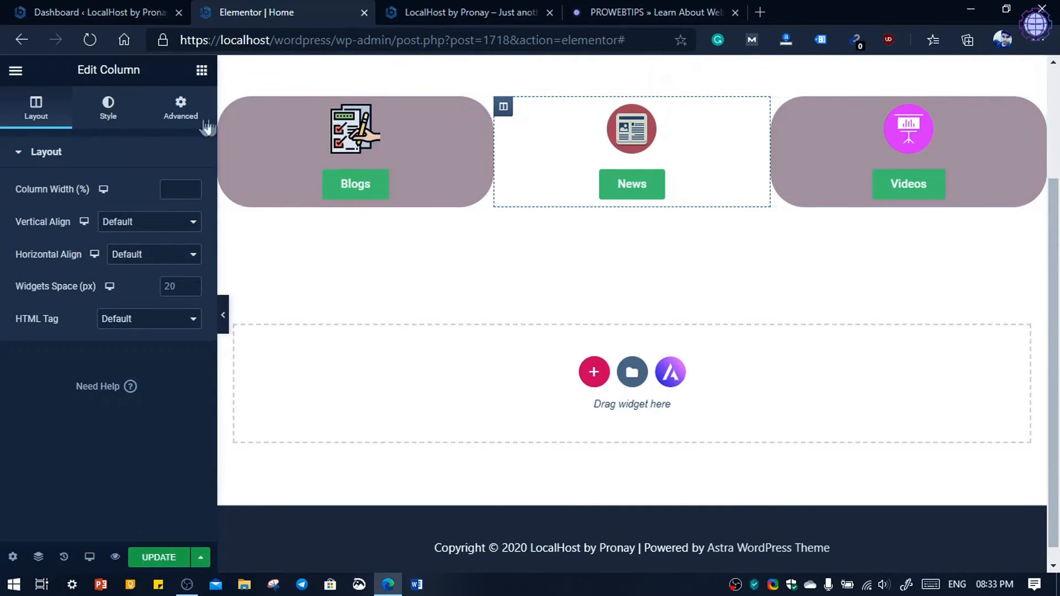
pyautogui.click(108, 122)
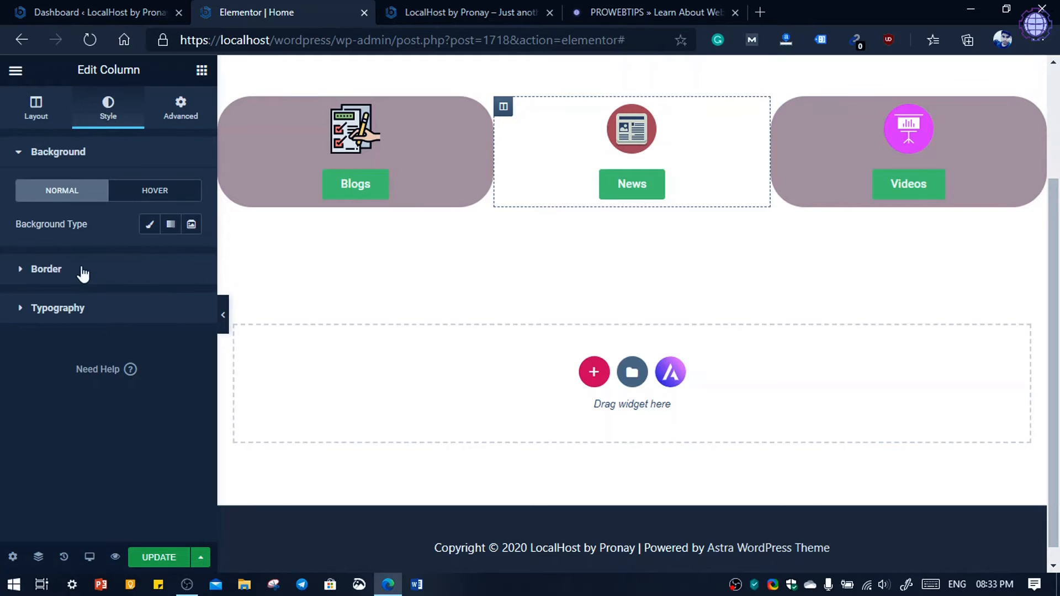
pyautogui.click(115, 268)
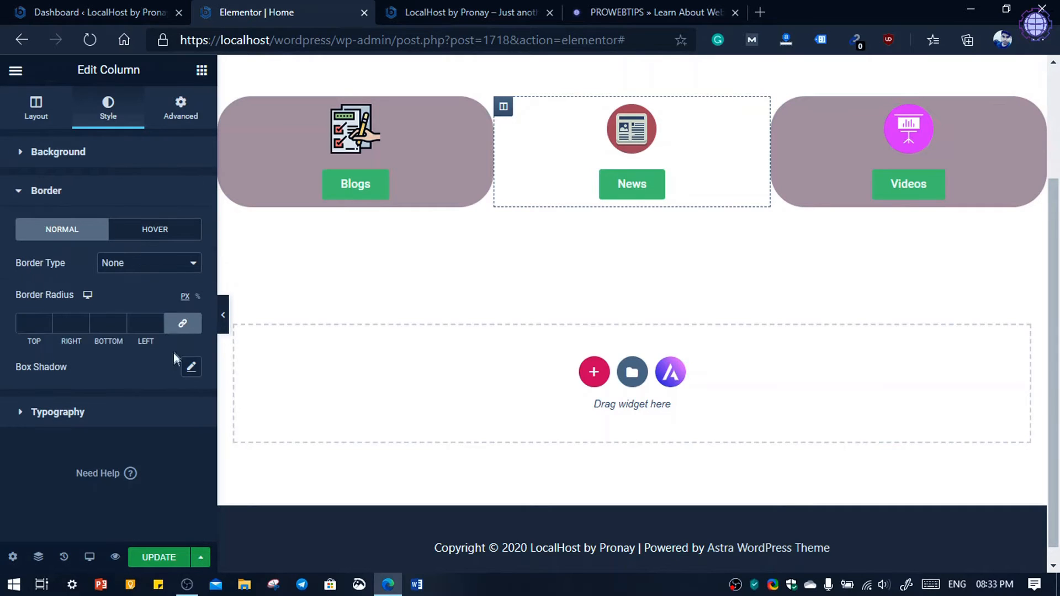
pyautogui.click(32, 322)
pyautogui.write('44')
# Give the News column a classic background in the color #BA9E9E.
pyautogui.click(78, 193)
pyautogui.click(99, 159)
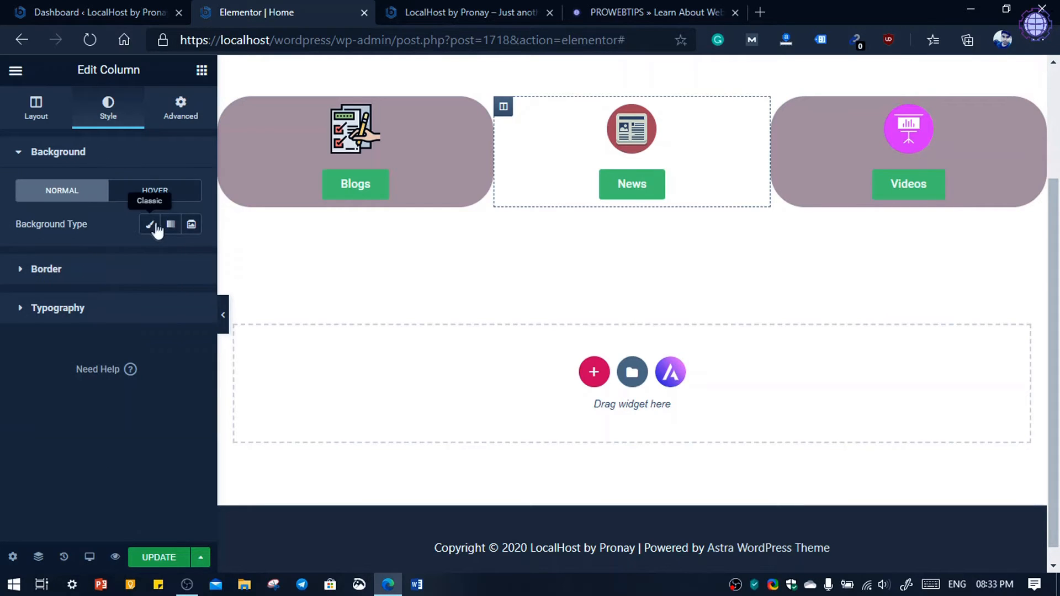
pyautogui.click(150, 224)
pyautogui.click(170, 257)
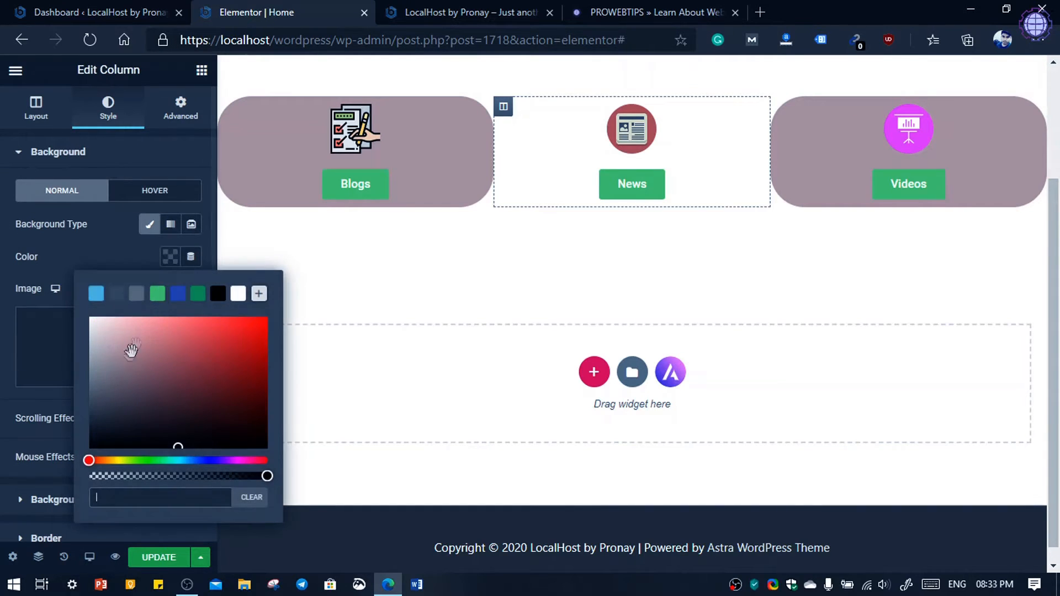
pyautogui.click(127, 495)
pyautogui.write('#BA9E9E')
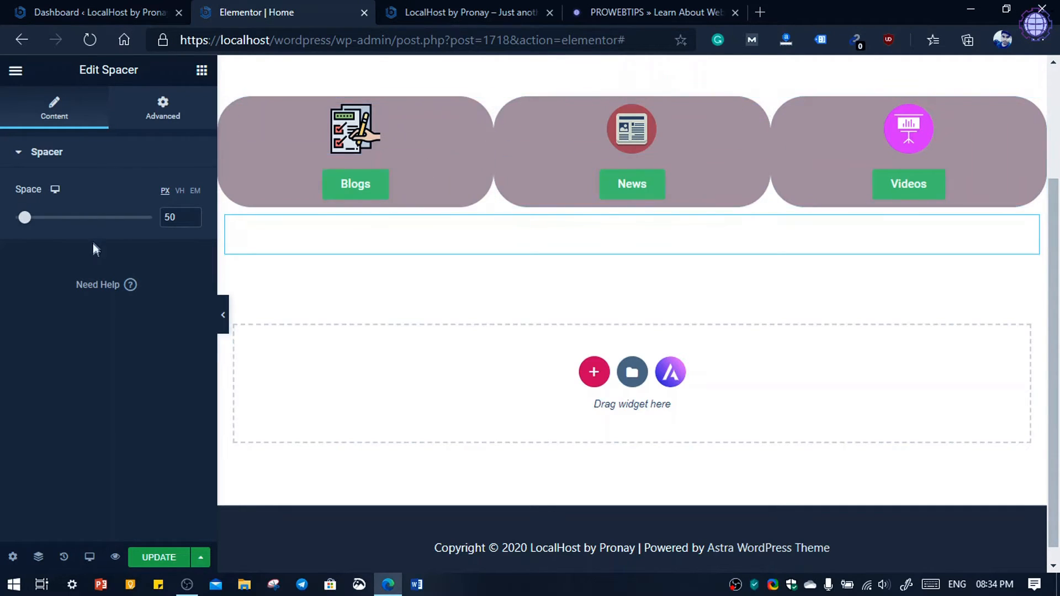
# Reduce the Spacer below the three columns to 30 px.
pyautogui.click(35, 219)
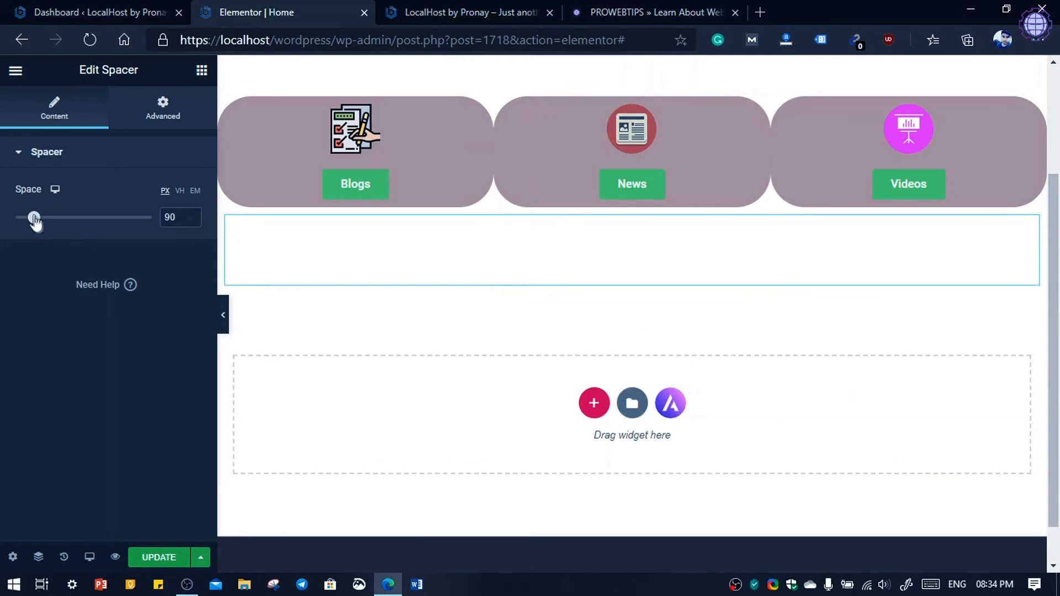
pyautogui.moveTo(35, 219); pyautogui.dragTo(21, 218)
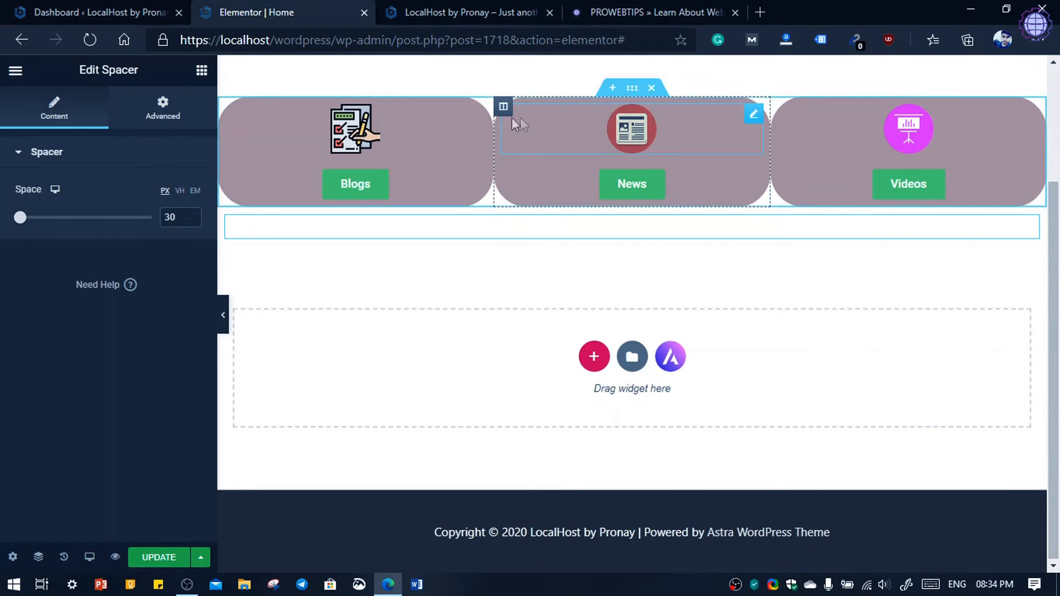
pyautogui.click(632, 88)
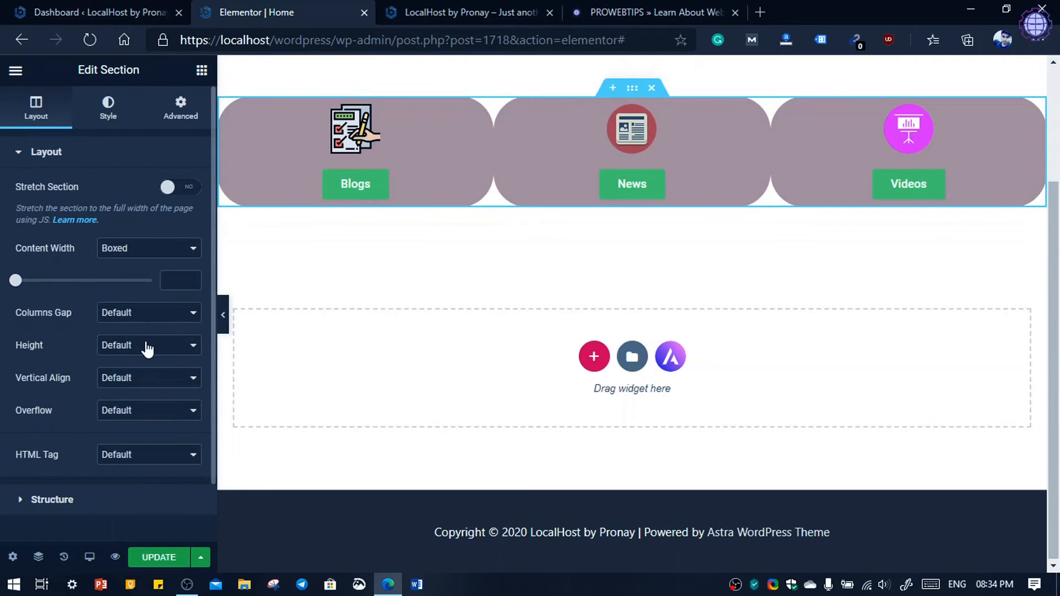
pyautogui.moveTo(22, 283); pyautogui.dragTo(25, 283)
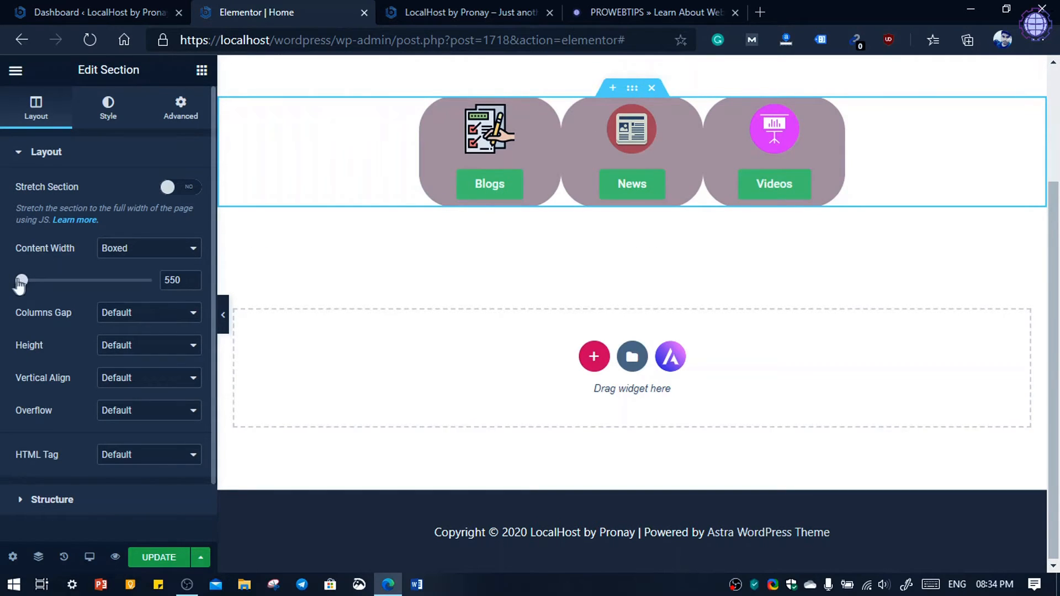
pyautogui.press('BackSpace')
pyautogui.press('BackSpace')
pyautogui.press('BackSpace')
pyautogui.click(141, 250)
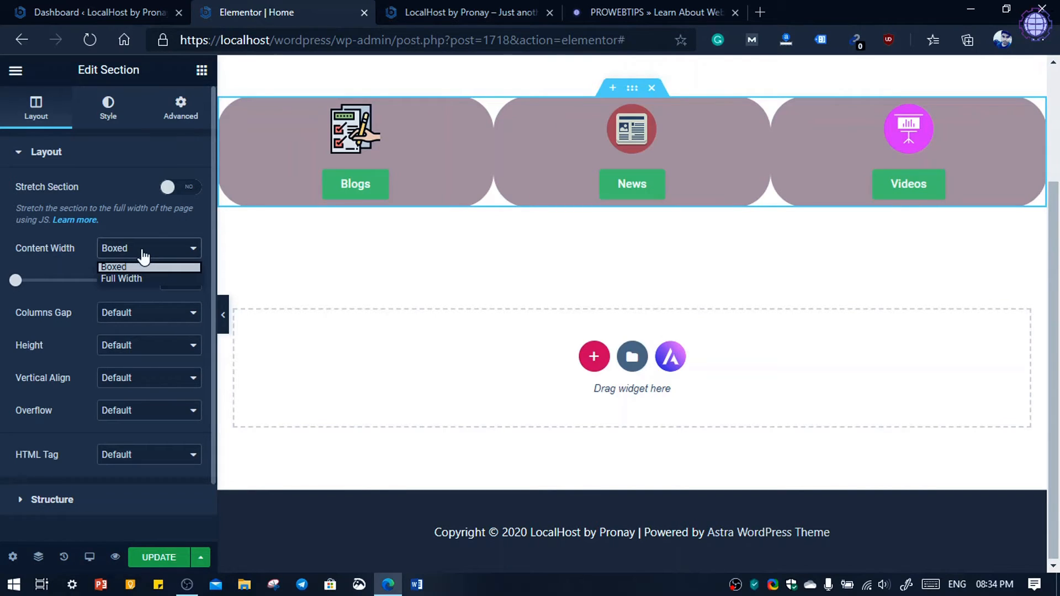
pyautogui.click(124, 219)
pyautogui.click(118, 119)
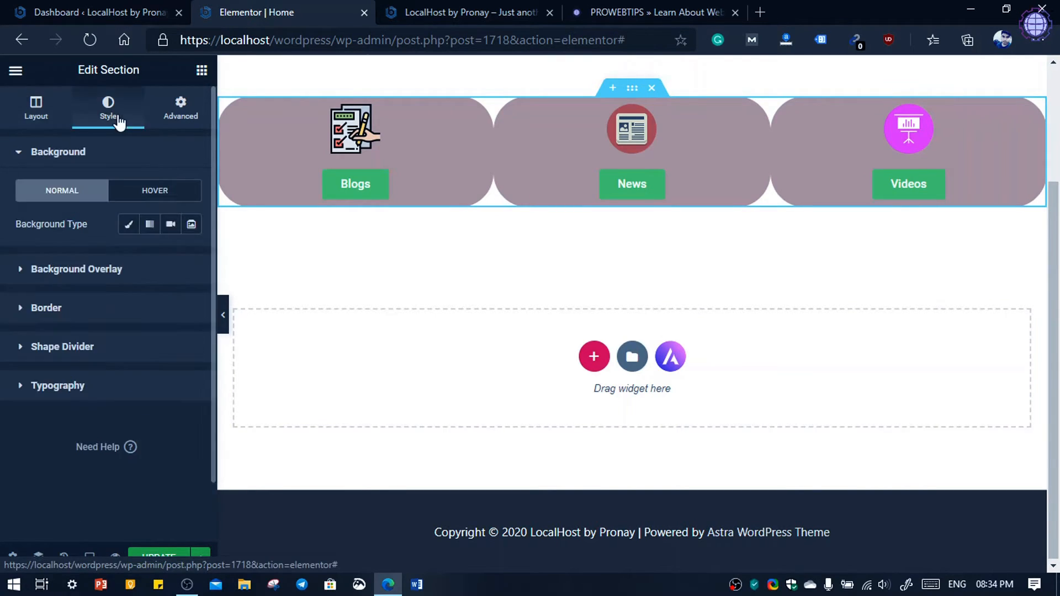
pyautogui.click(65, 313)
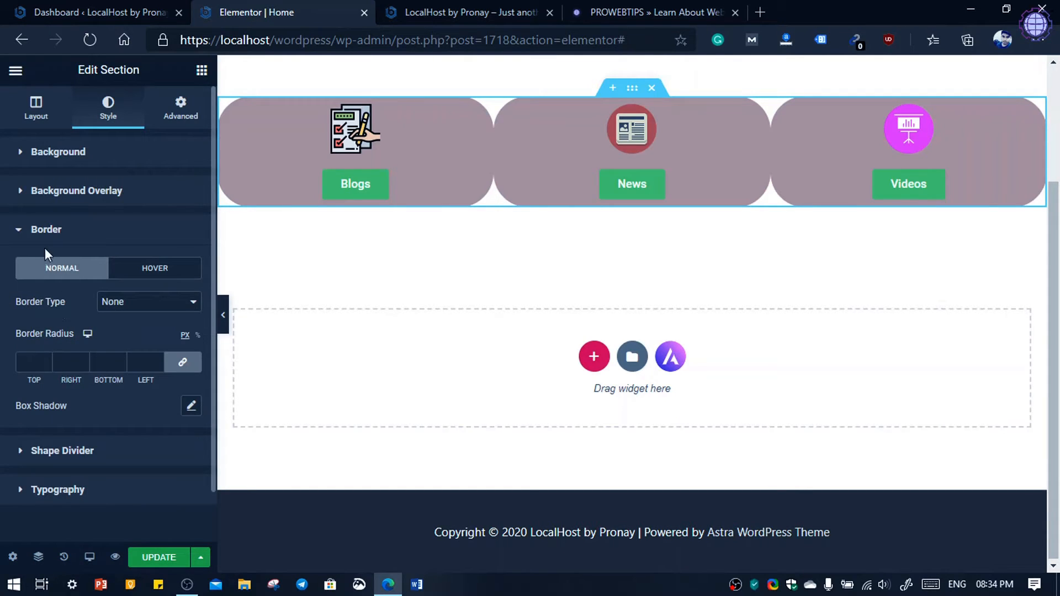
pyautogui.click(53, 230)
# Open the advanced settings of the Blogs column, try a padding of 0 px and clear it again.
pyautogui.click(226, 107)
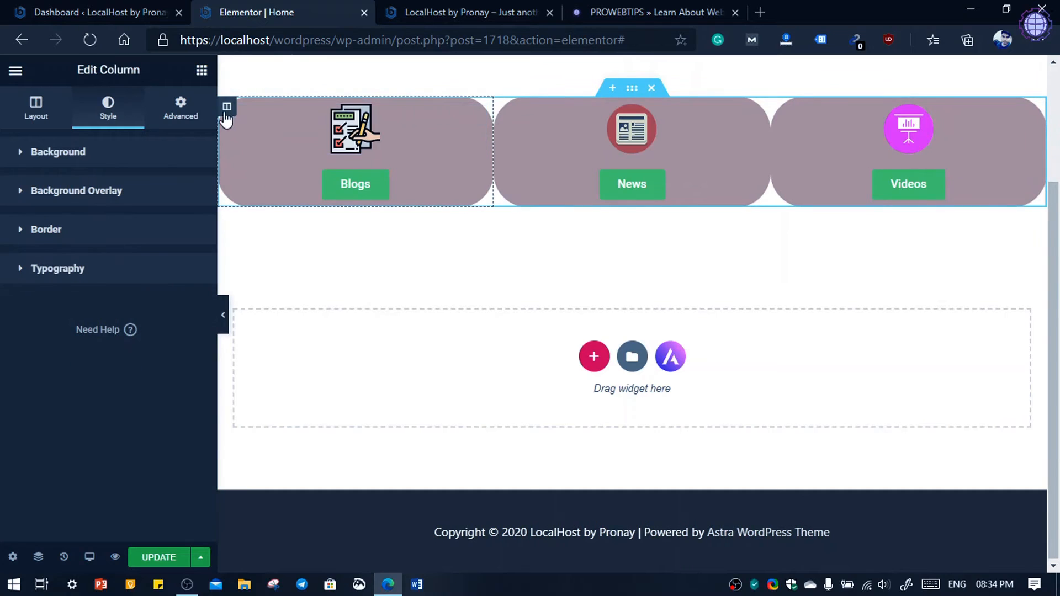
pyautogui.click(181, 108)
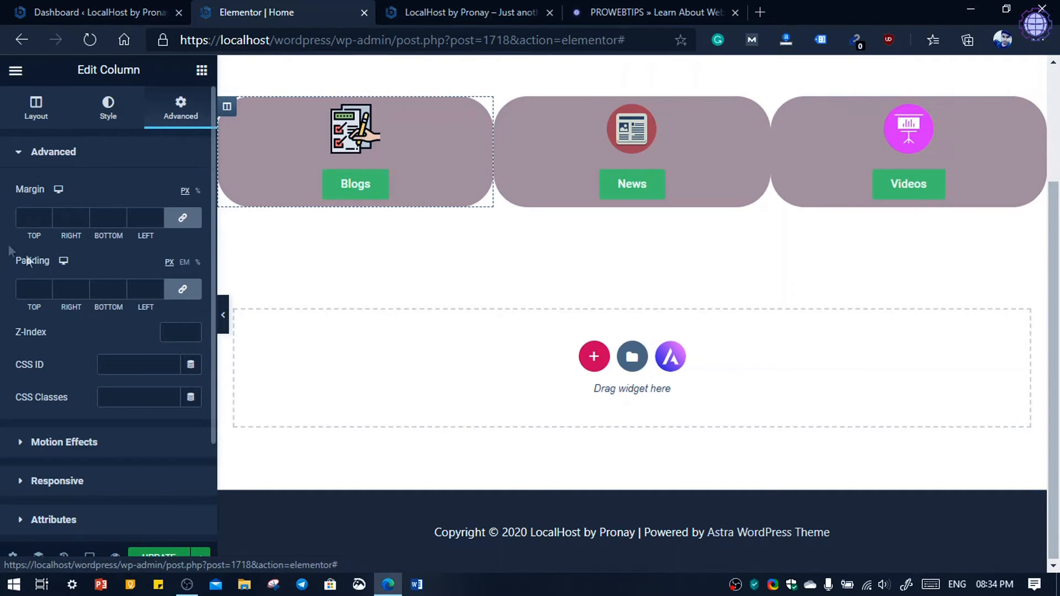
pyautogui.click(46, 287)
pyautogui.click(45, 292)
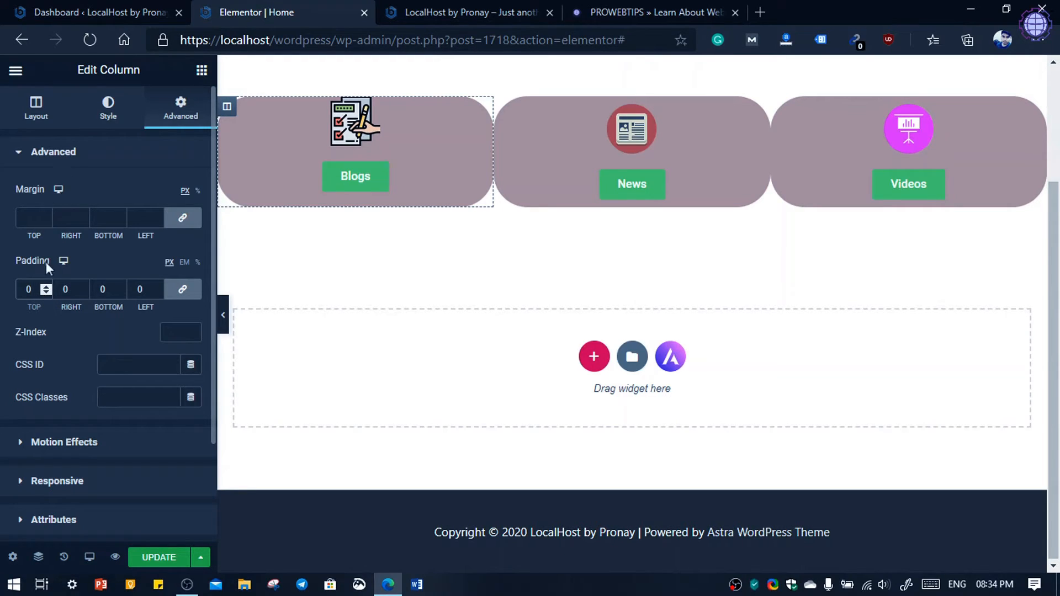
pyautogui.press('BackSpace')
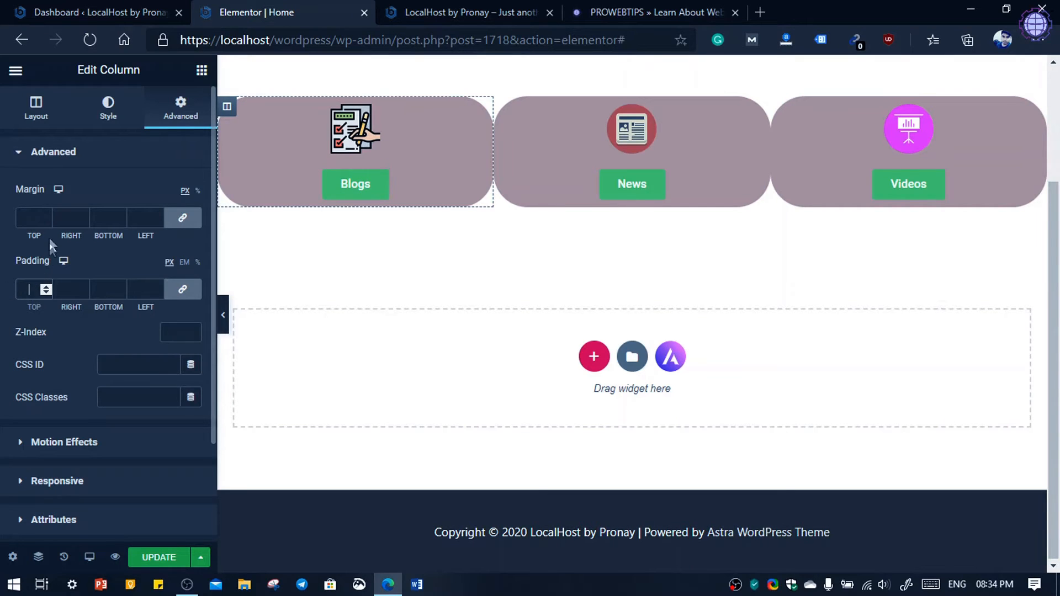
# Set the Blogs column's margins to 0 px, unlink the sides and give only the right side a 6 px margin.
pyautogui.click(48, 217)
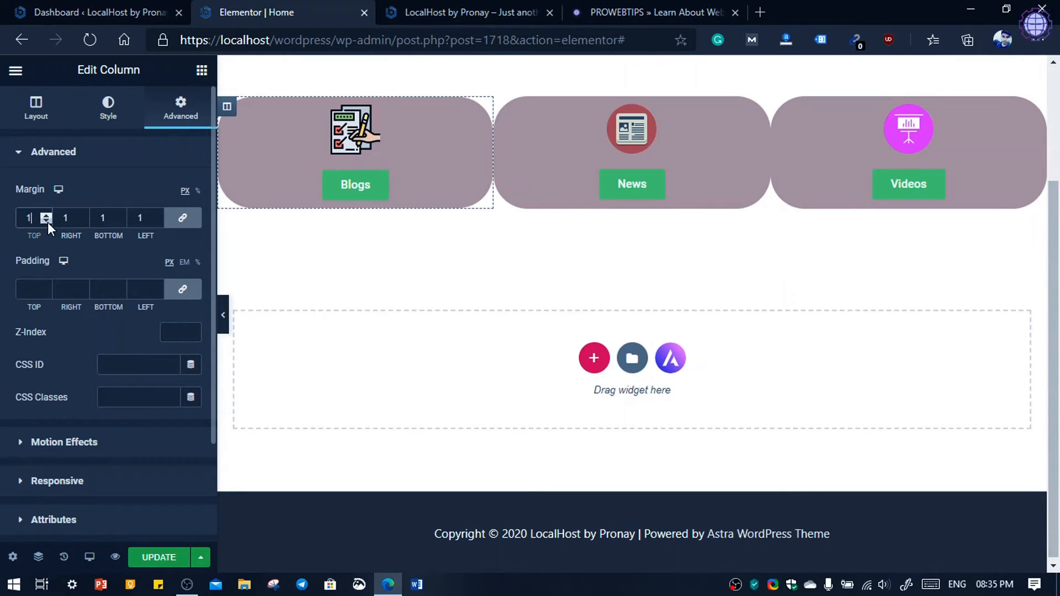
pyautogui.click(47, 221)
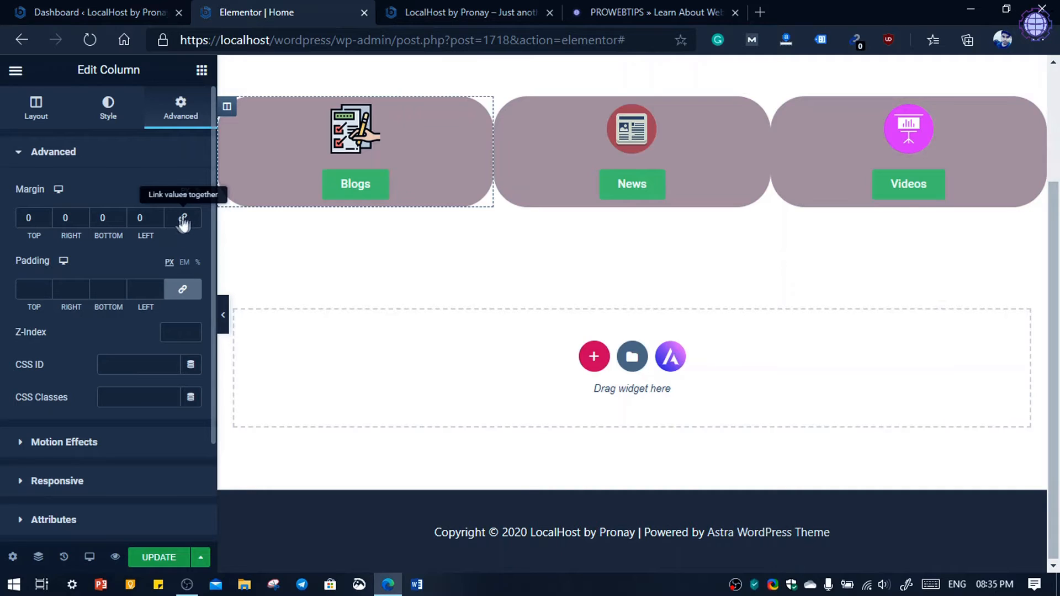
pyautogui.click(82, 214)
pyautogui.click(82, 214)
pyautogui.click(81, 215)
pyautogui.click(82, 215)
pyautogui.click(82, 214)
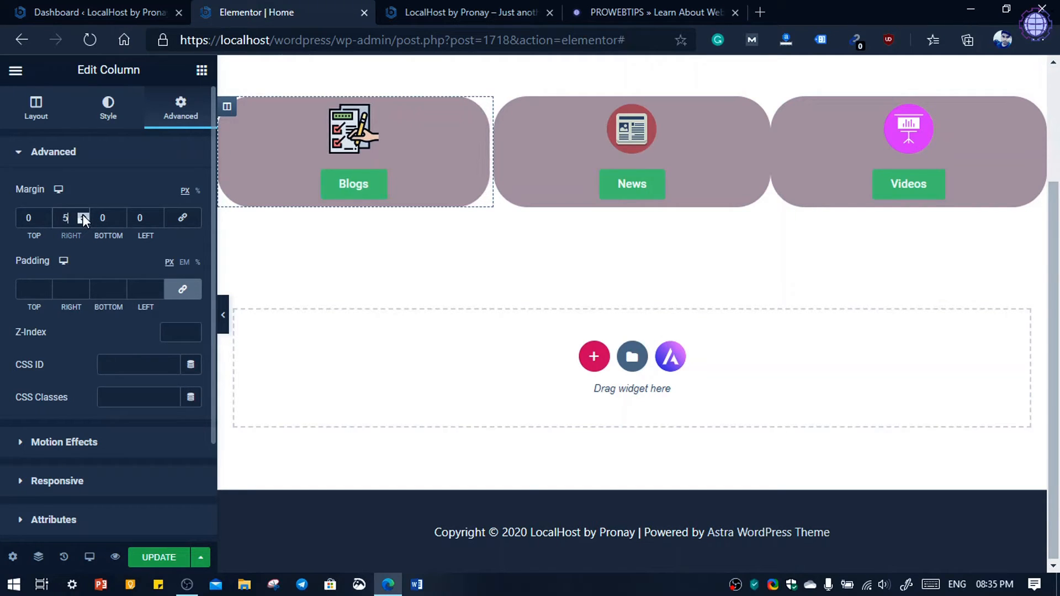
pyautogui.click(82, 215)
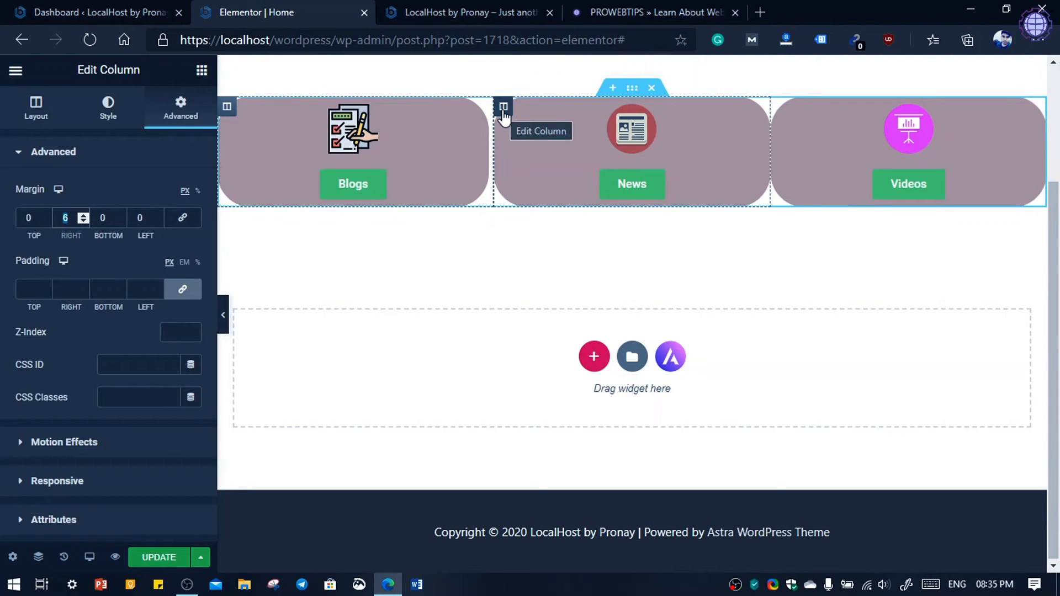
# Set the News column's margins to 0 px, unlink the sides and give only the left and right sides a 6 px margin.
pyautogui.click(503, 108)
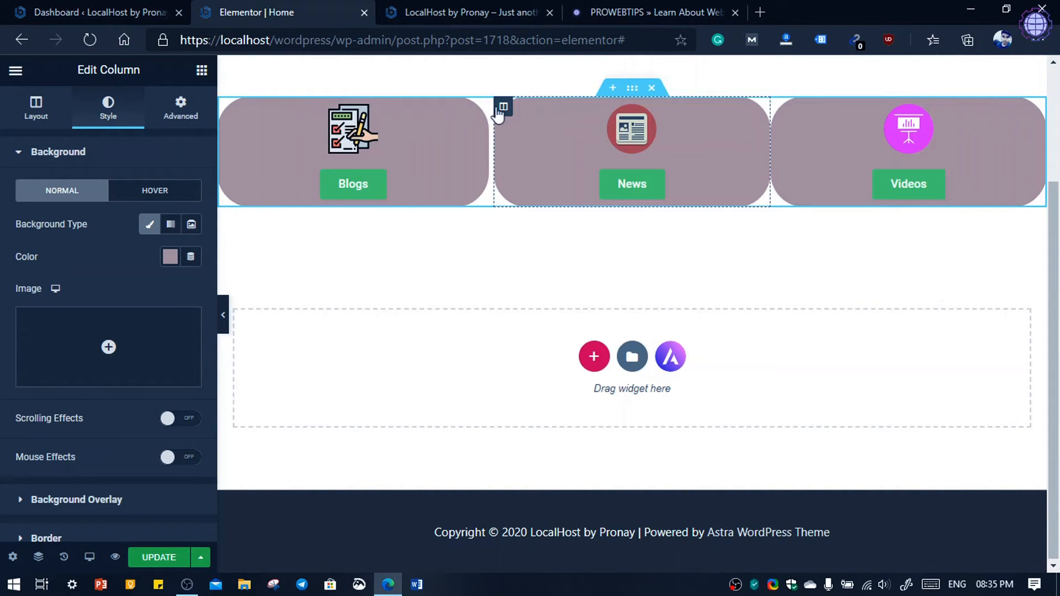
pyautogui.click(181, 113)
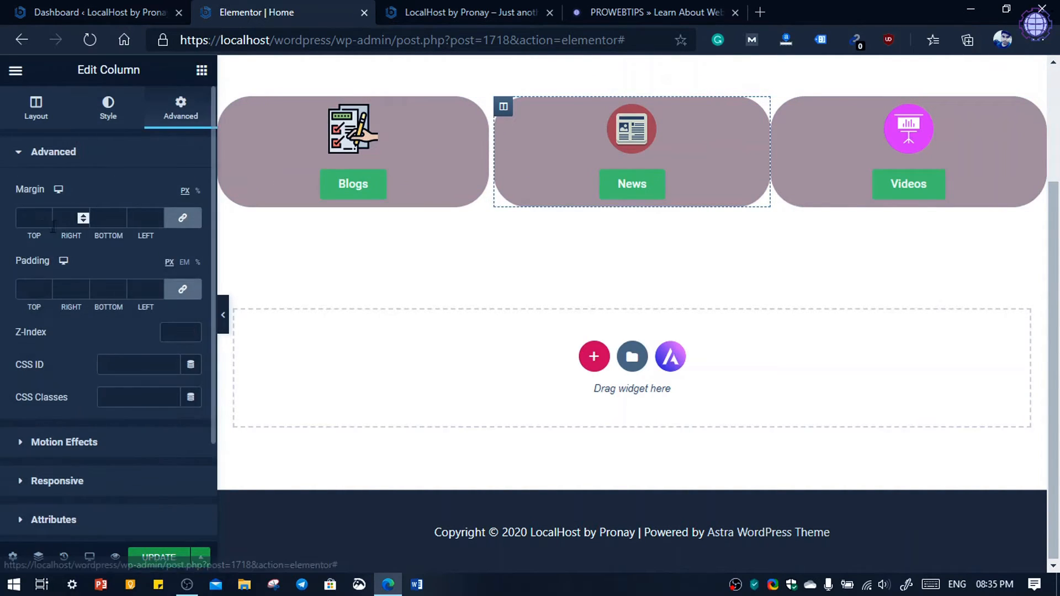
pyautogui.click(194, 224)
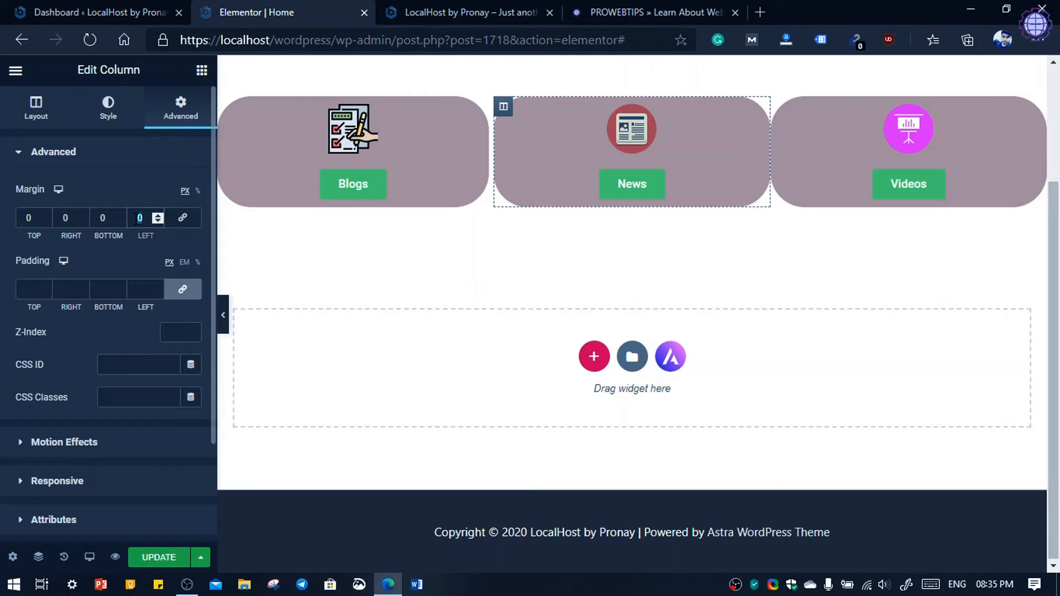
pyautogui.write('6')
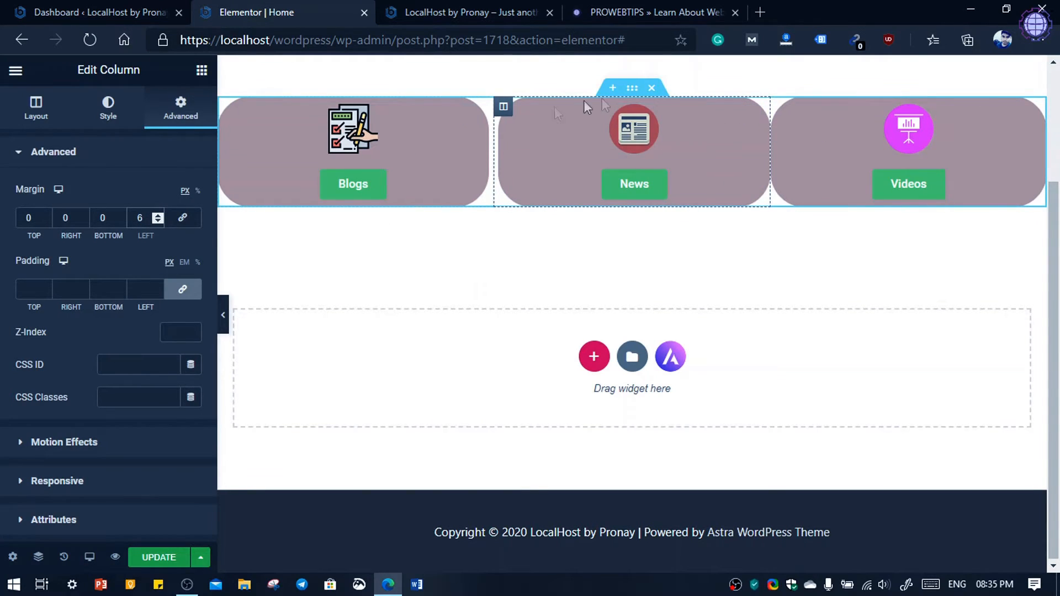
pyautogui.doubleClick(70, 218)
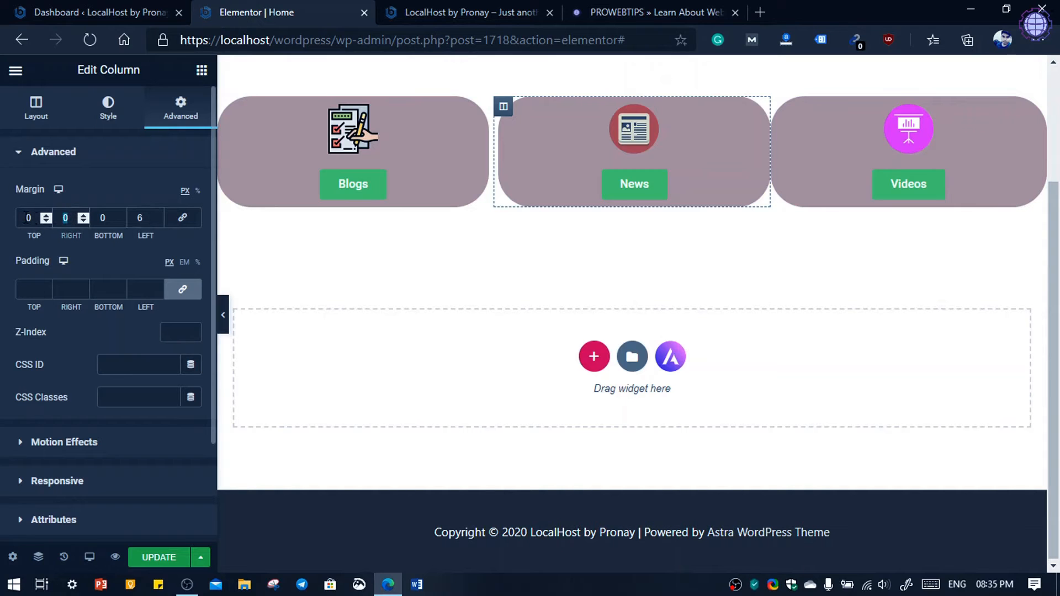
pyautogui.write('6')
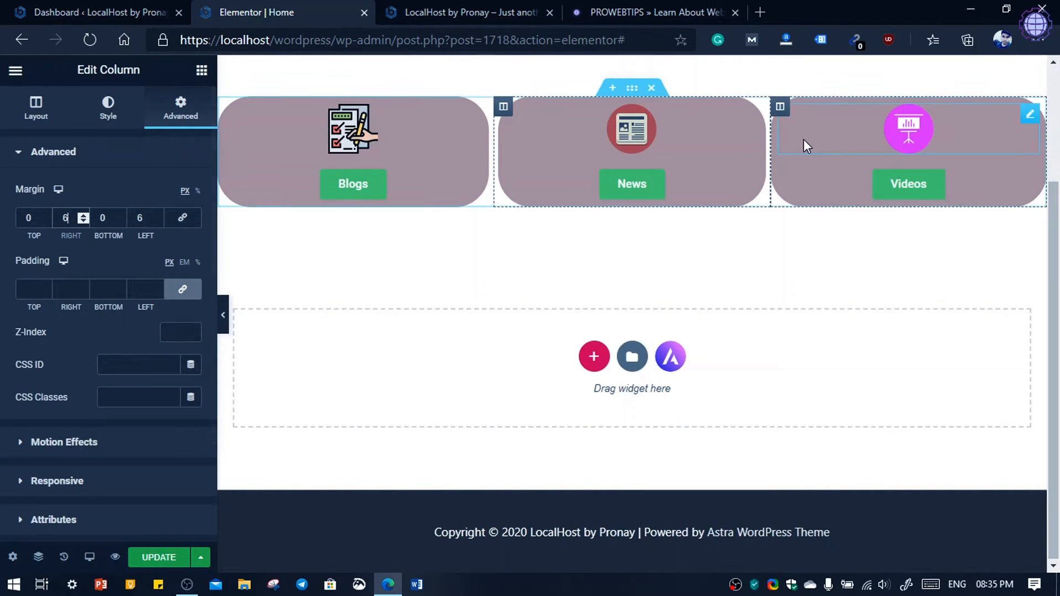
# Unlink the Videos column's margins and set them to 6 px left and right, with 0 px at the top and bottom.
pyautogui.click(108, 108)
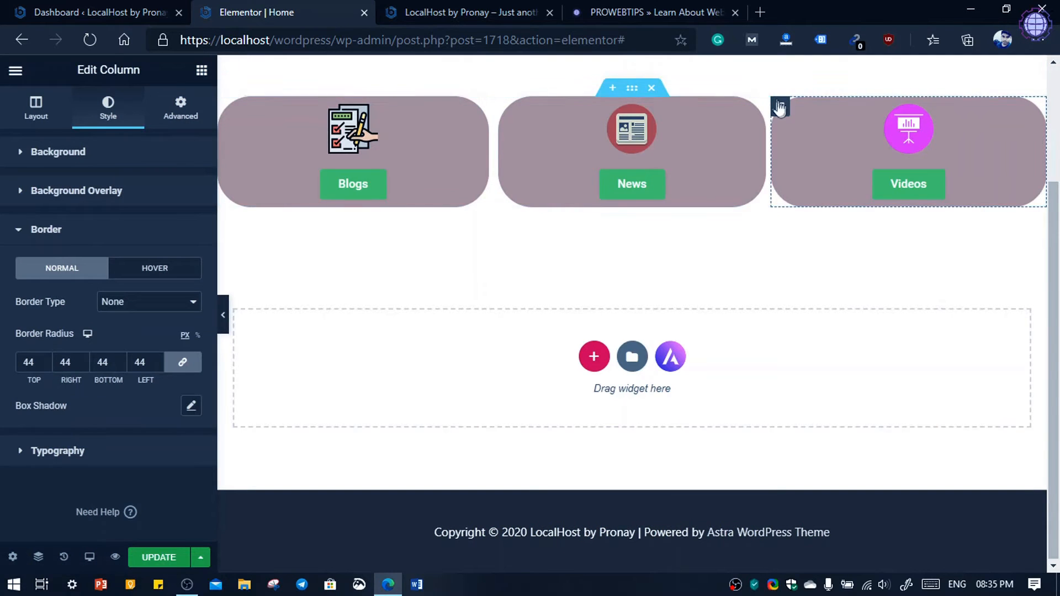
pyautogui.click(175, 117)
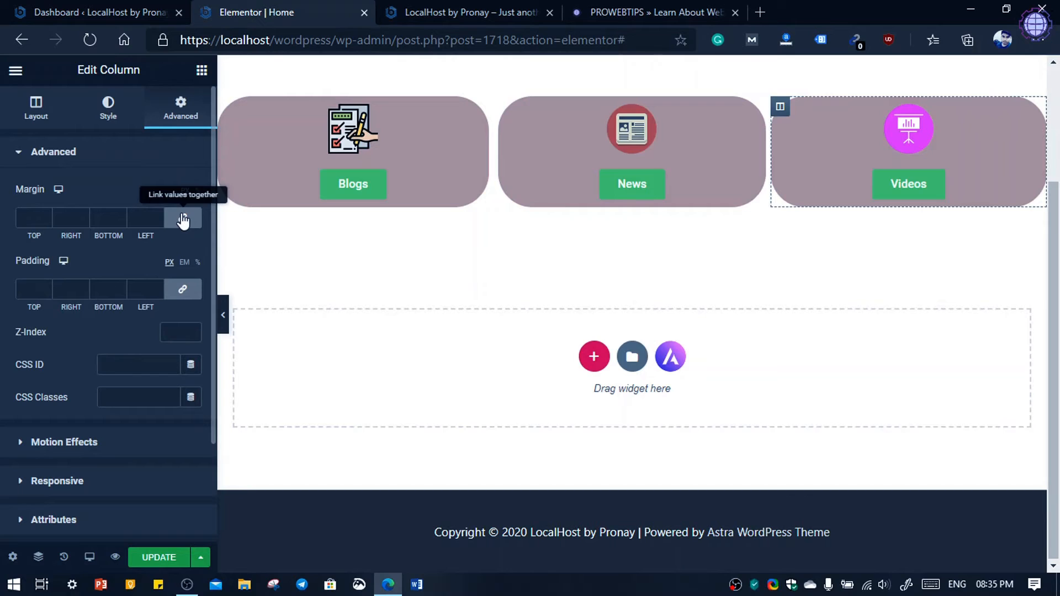
pyautogui.click(182, 220)
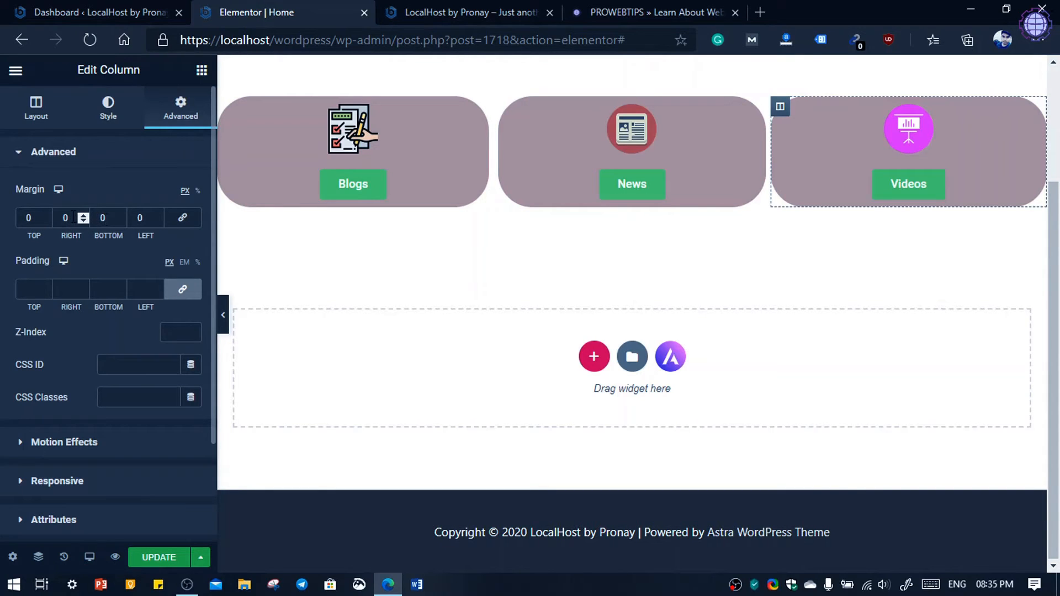
pyautogui.doubleClick(138, 218)
pyautogui.write('6')
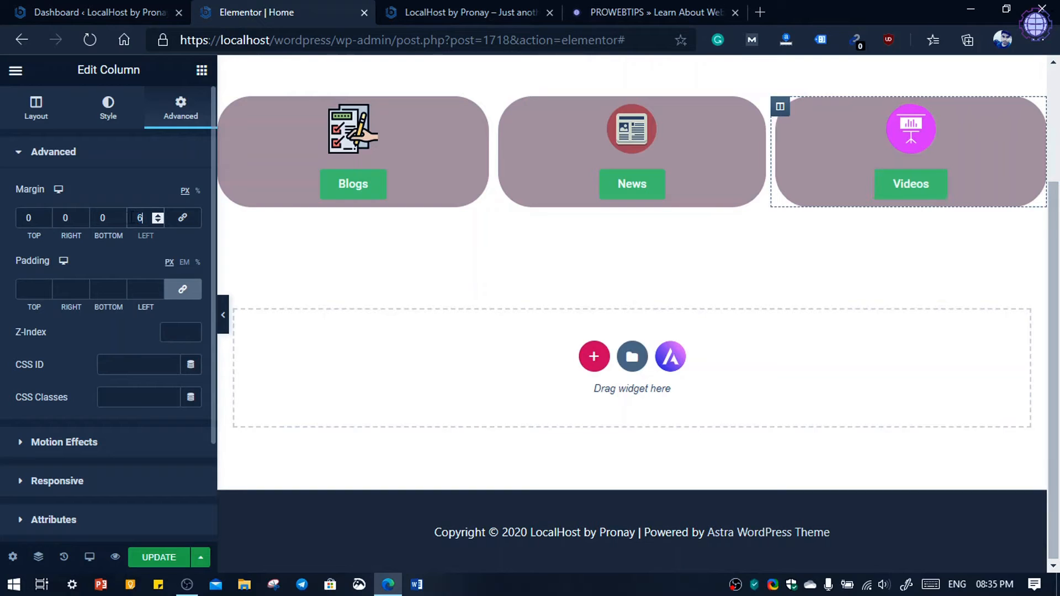
pyautogui.doubleClick(66, 218)
pyautogui.write('6')
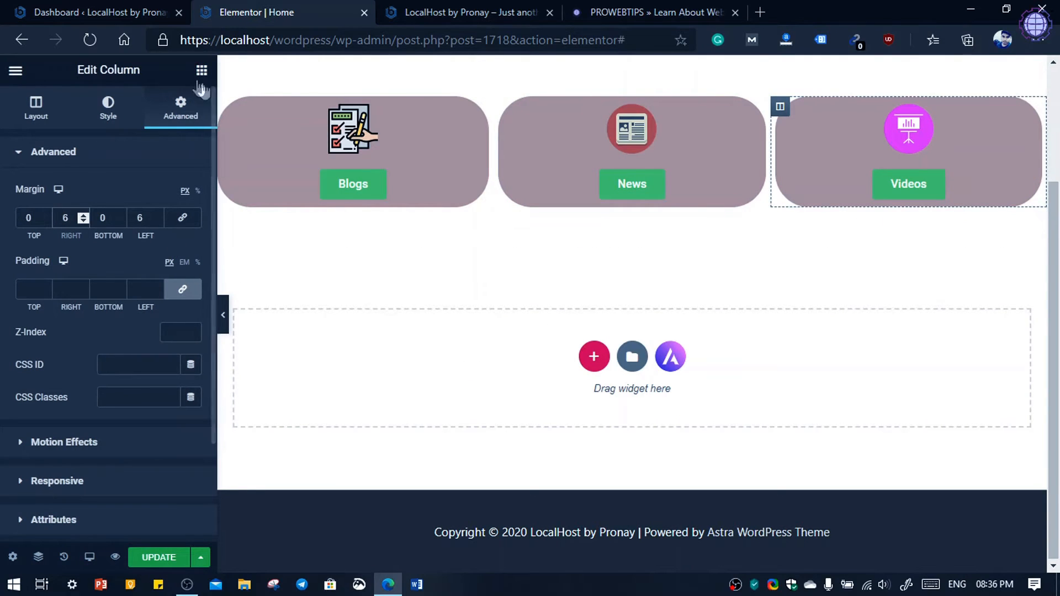
# Set the Blogs column's left margin to 6 px.
pyautogui.click(229, 106)
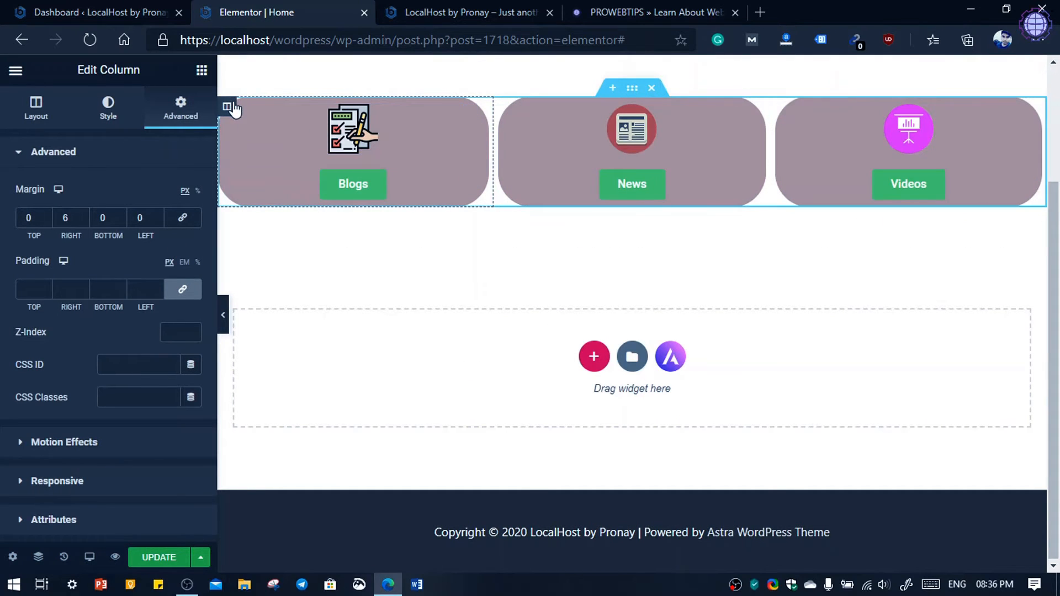
pyautogui.doubleClick(145, 218)
pyautogui.write('6')
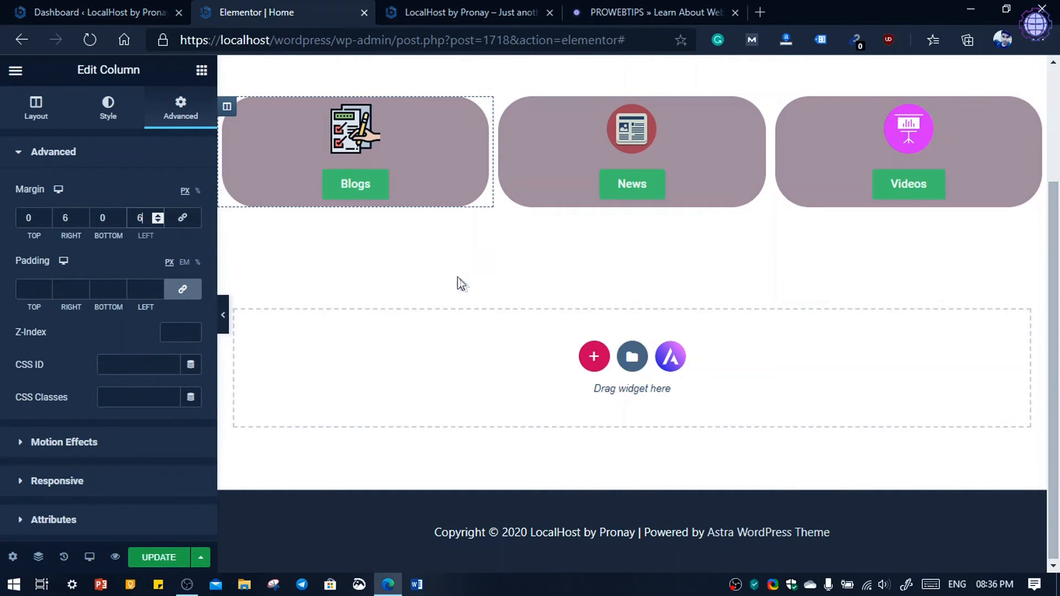
# In the mobile preview, give the Blogs column unlinked margins of 6 px at the top and bottom and 0 px at the sides.
pyautogui.click(88, 558)
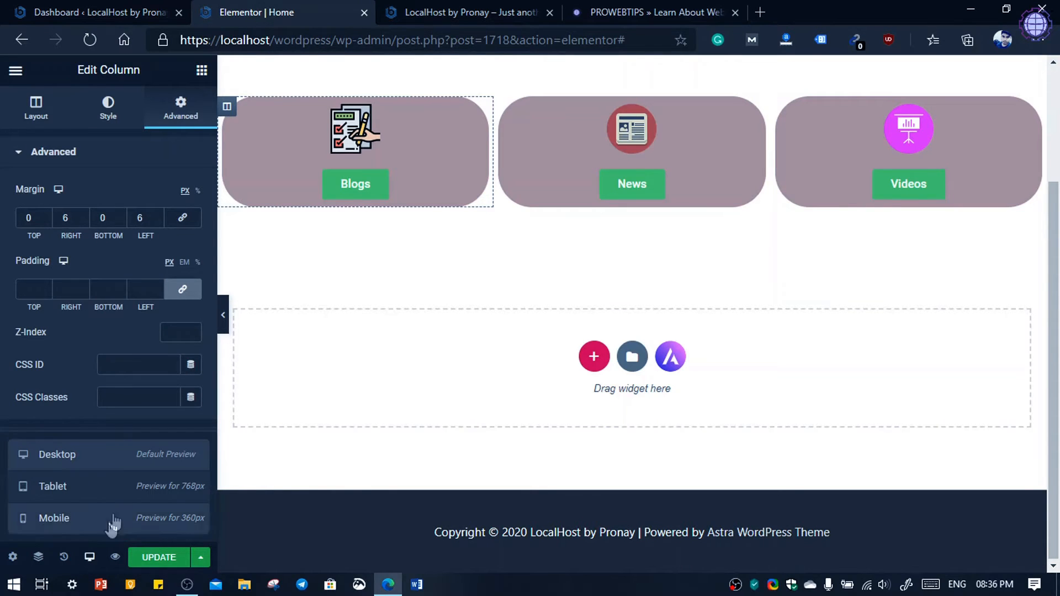
pyautogui.click(104, 529)
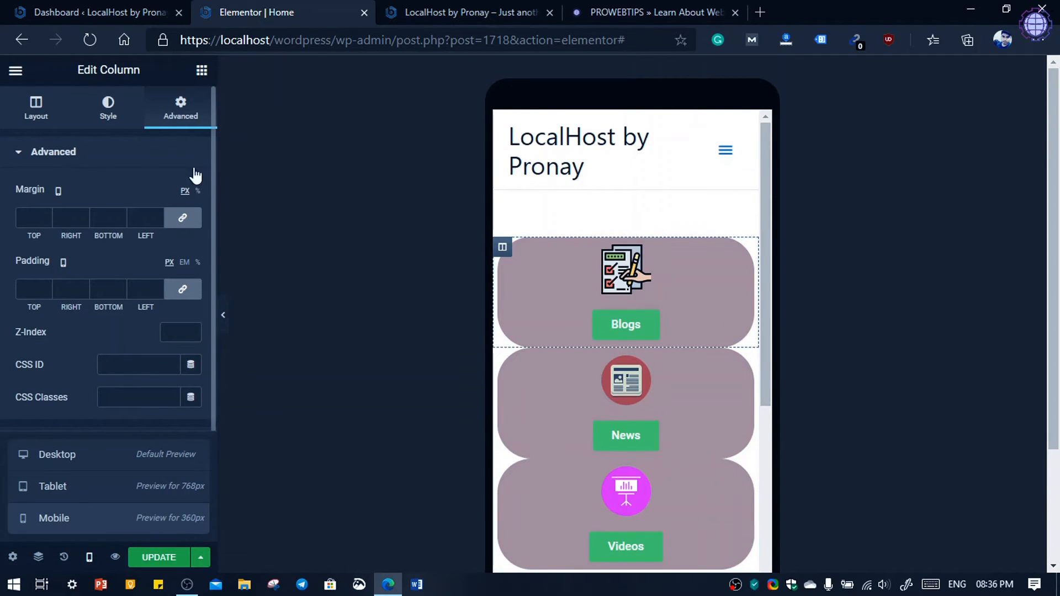
pyautogui.click(32, 216)
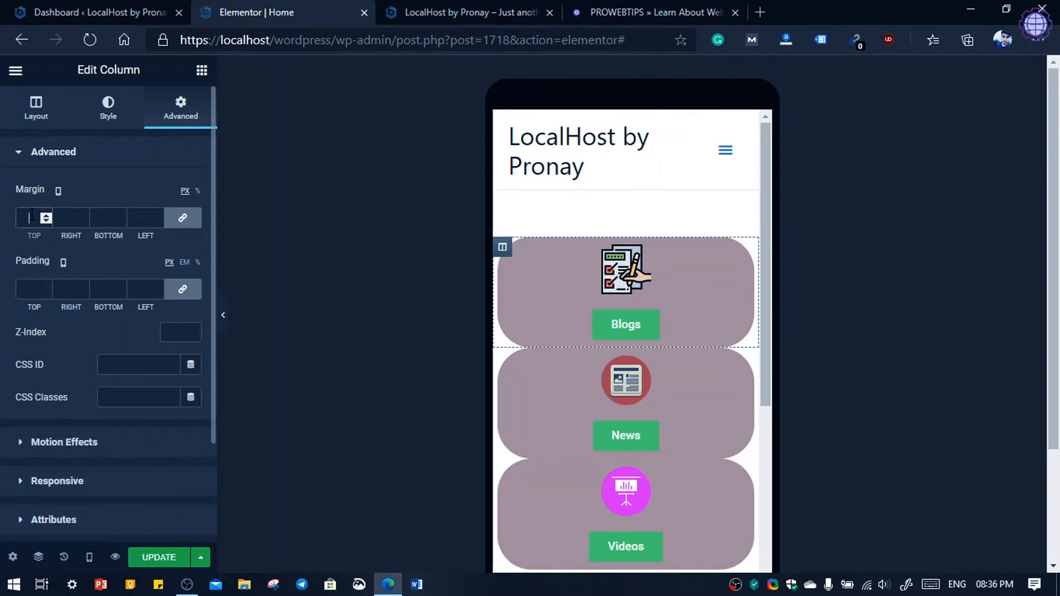
pyautogui.click(183, 221)
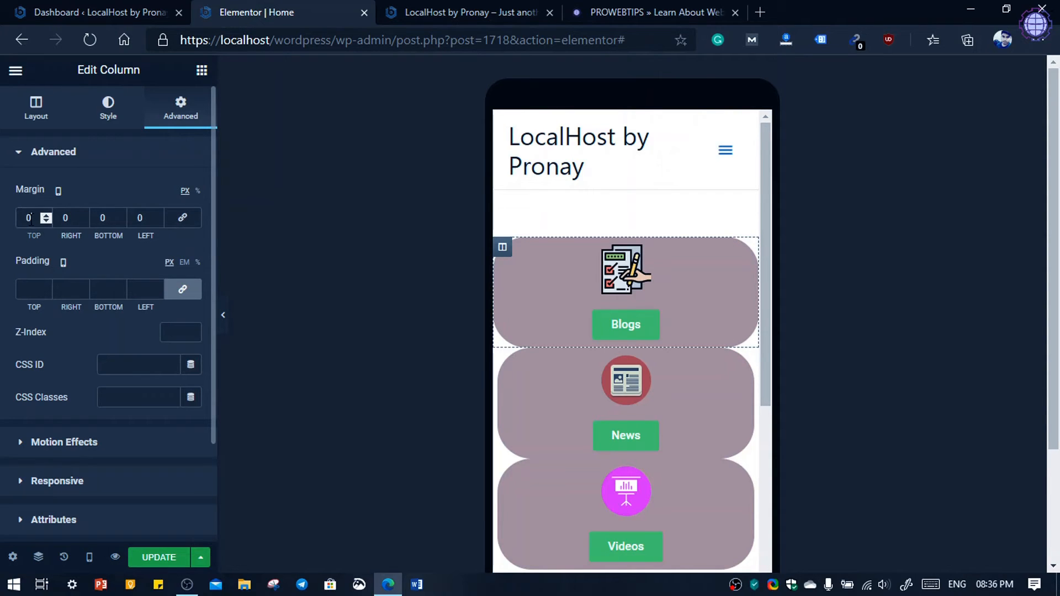
pyautogui.write('6')
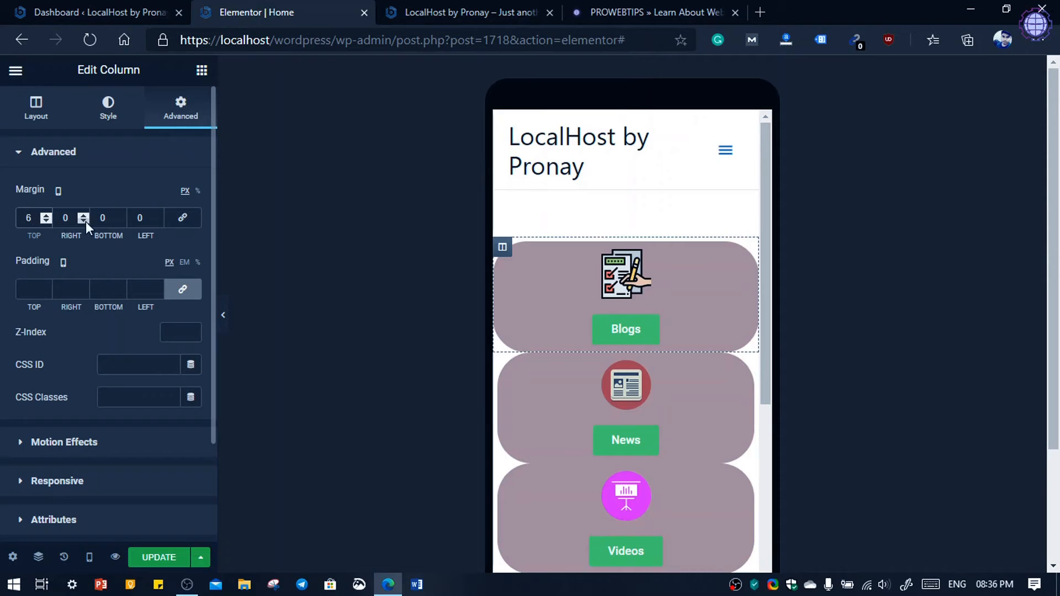
pyautogui.moveTo(113, 220); pyautogui.dragTo(86, 220)
pyautogui.write('6')
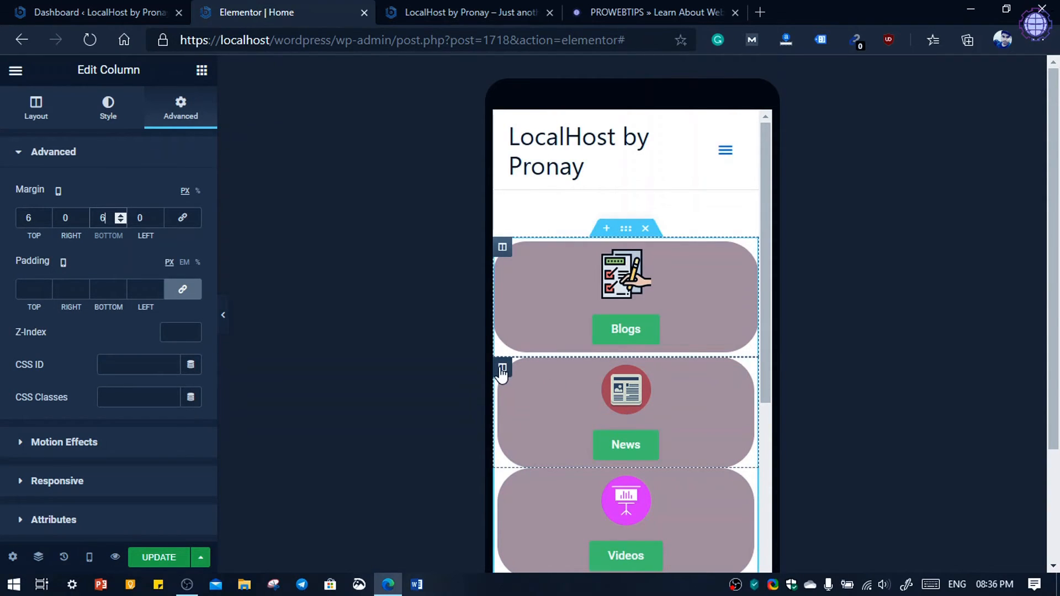
# Give the News column unlinked mobile margins of 6 px at the top and bottom and 0 px at the sides.
pyautogui.click(502, 369)
pyautogui.click(182, 217)
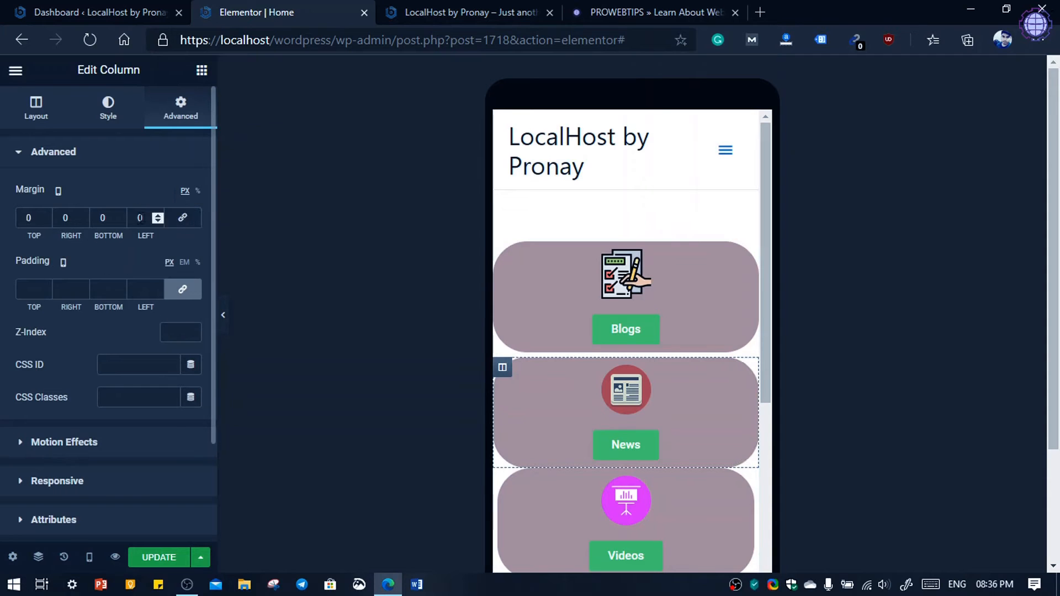
pyautogui.moveTo(45, 220); pyautogui.dragTo(23, 216)
pyautogui.write('6')
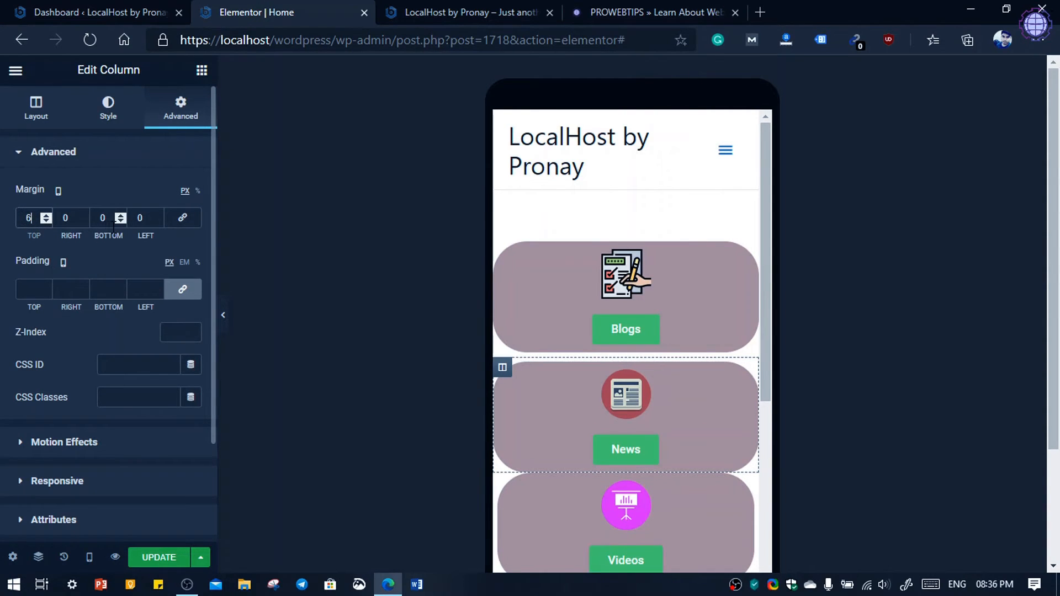
pyautogui.doubleClick(104, 218)
pyautogui.write('6')
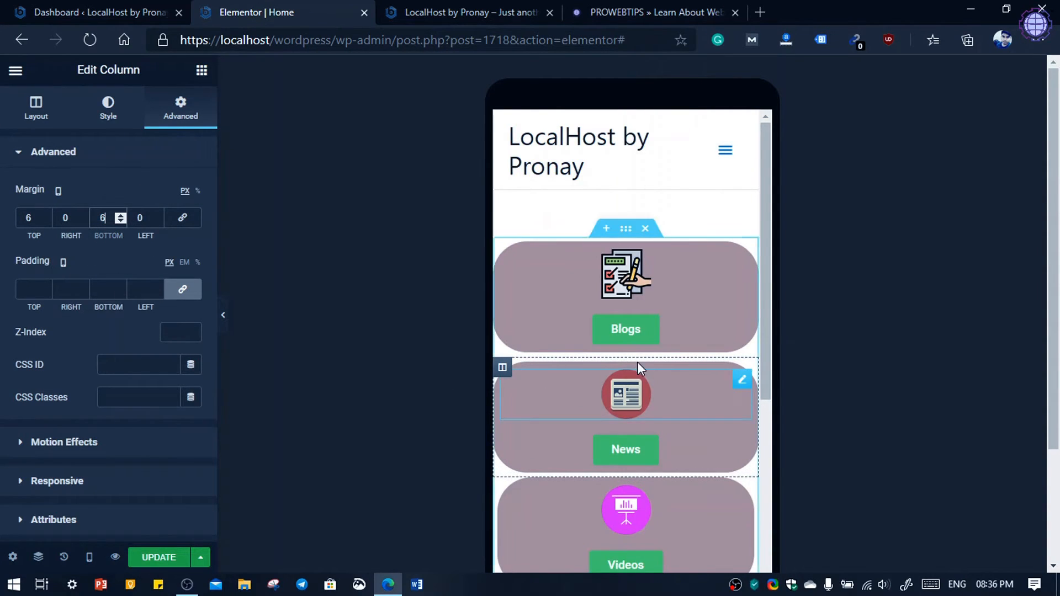
# Give the Videos column unlinked mobile margins of 6 px at the top and bottom and 0 px at the sides.
pyautogui.scroll(-3, 637, 381)
pyautogui.click(502, 338)
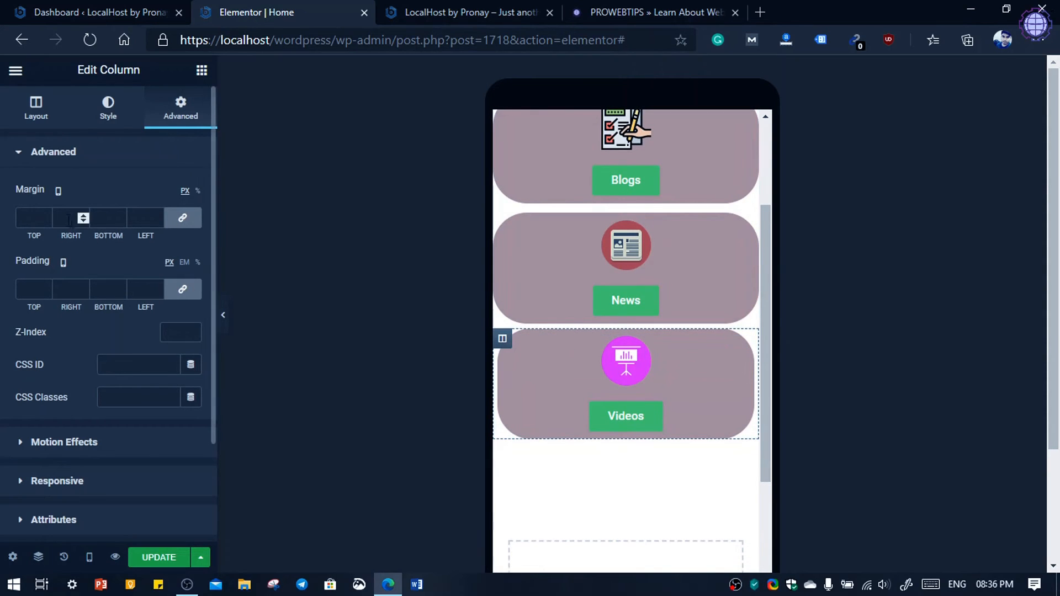
pyautogui.click(183, 217)
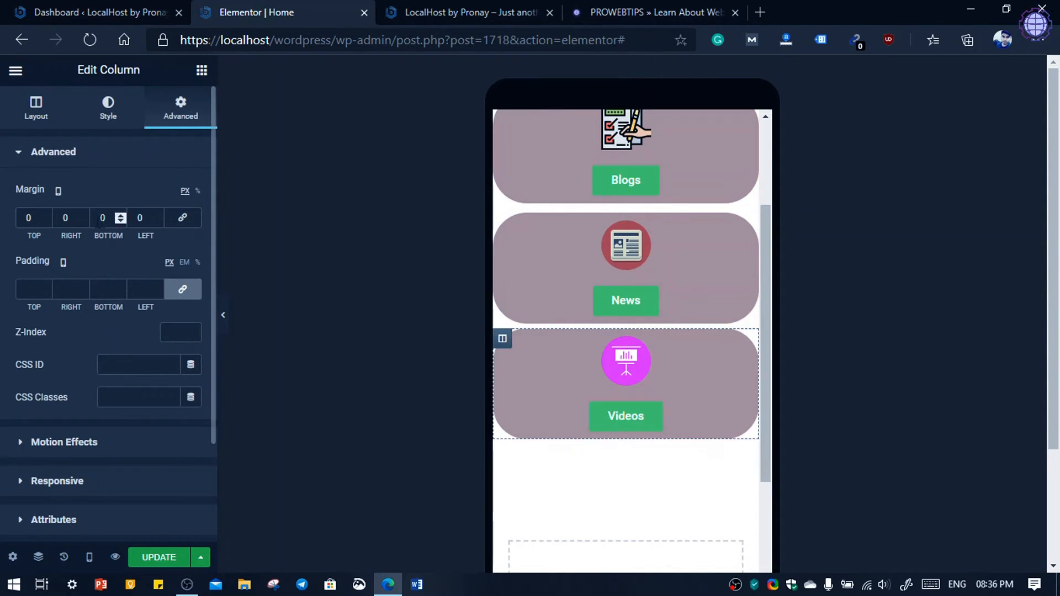
pyautogui.doubleClick(27, 218)
pyautogui.write('6')
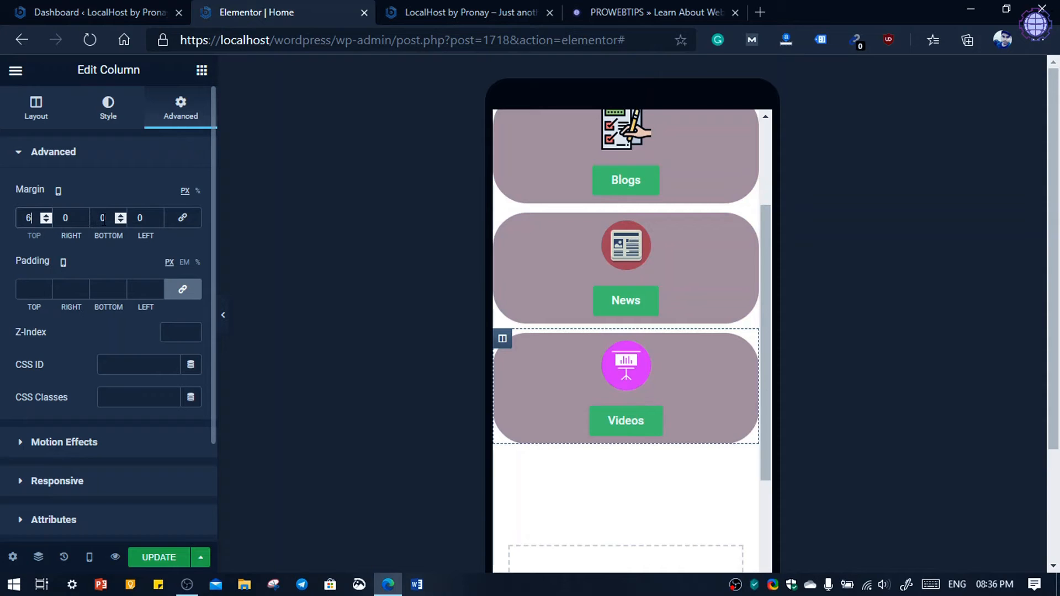
pyautogui.doubleClick(103, 218)
pyautogui.write('6')
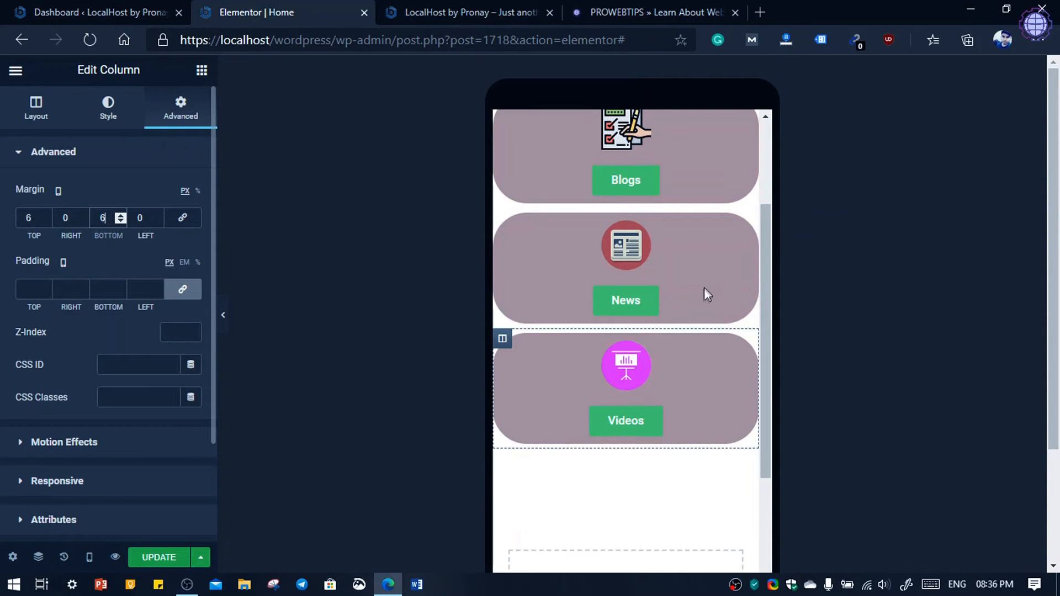
# Update the page and check the spacing of the three stacked columns in the mobile preview.
pyautogui.scroll(3, 726, 247)
pyautogui.scroll(-2, 651, 287)
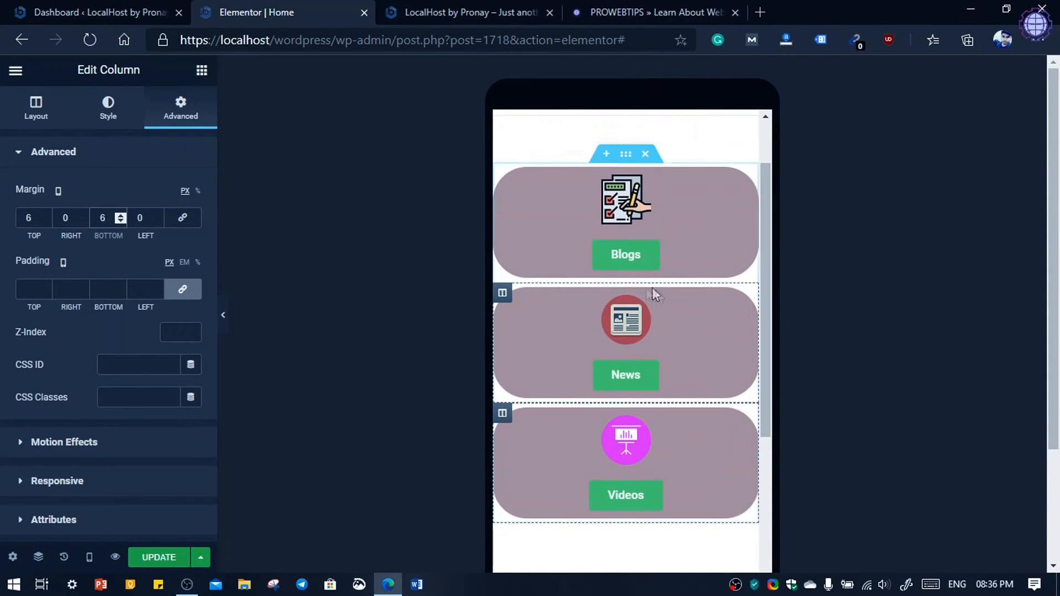
pyautogui.scroll(-2, 691, 406)
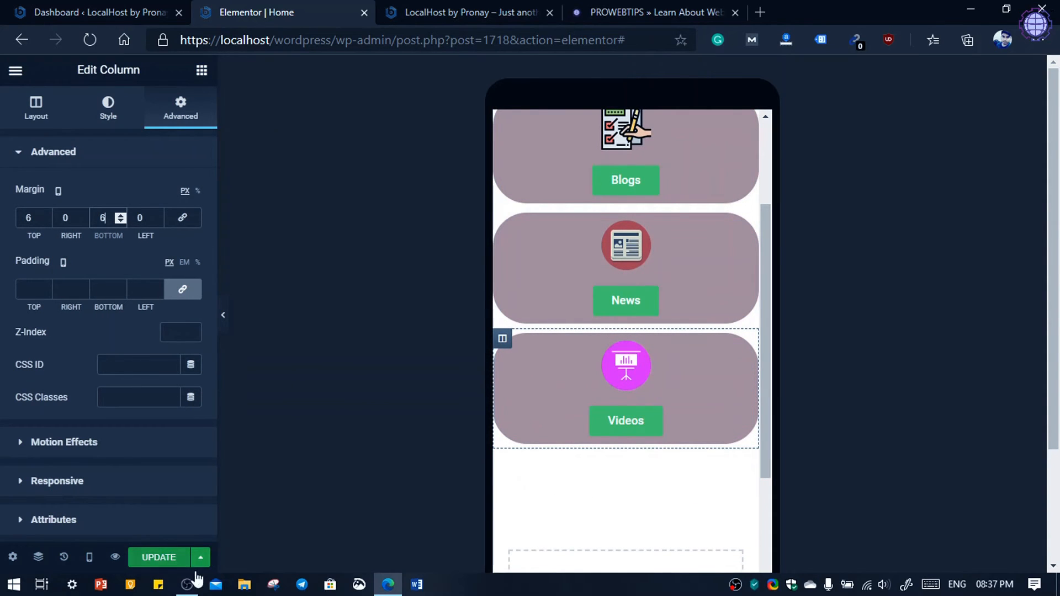
pyautogui.click(160, 558)
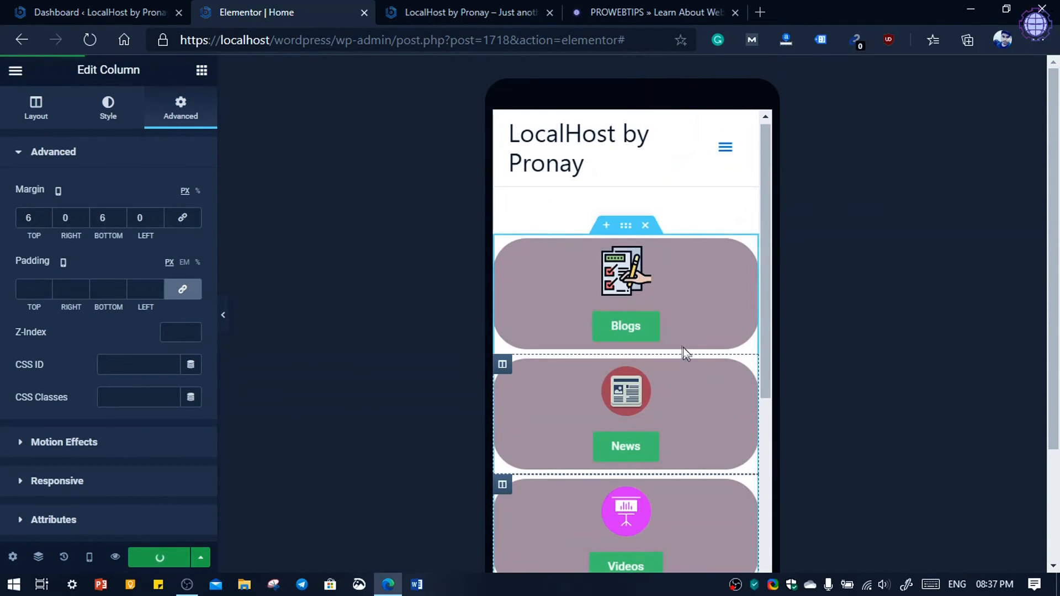
pyautogui.scroll(-5, 684, 350)
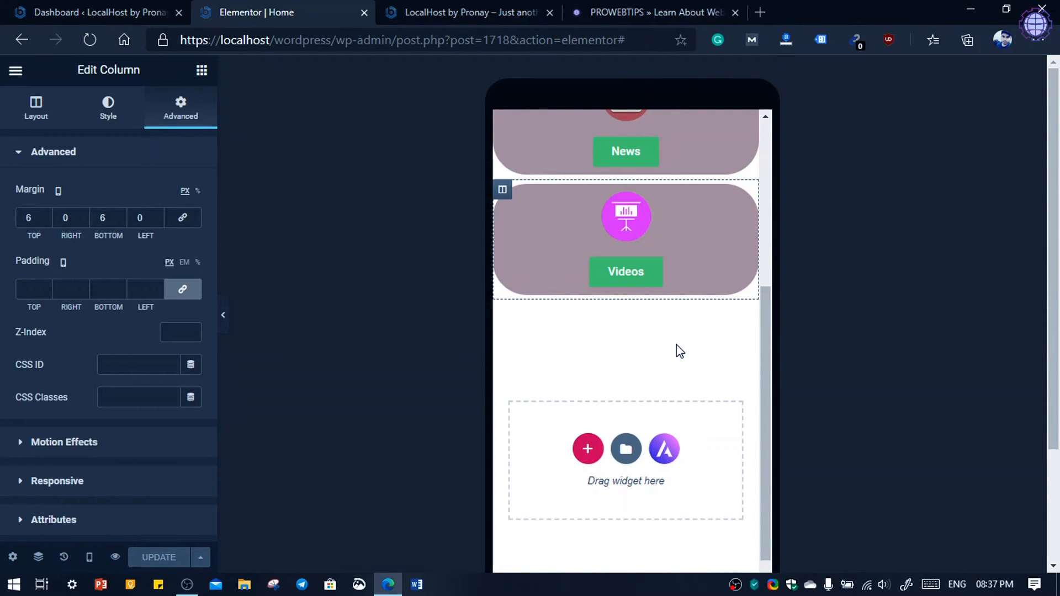
pyautogui.scroll(4, 677, 350)
pyautogui.scroll(-3, 677, 350)
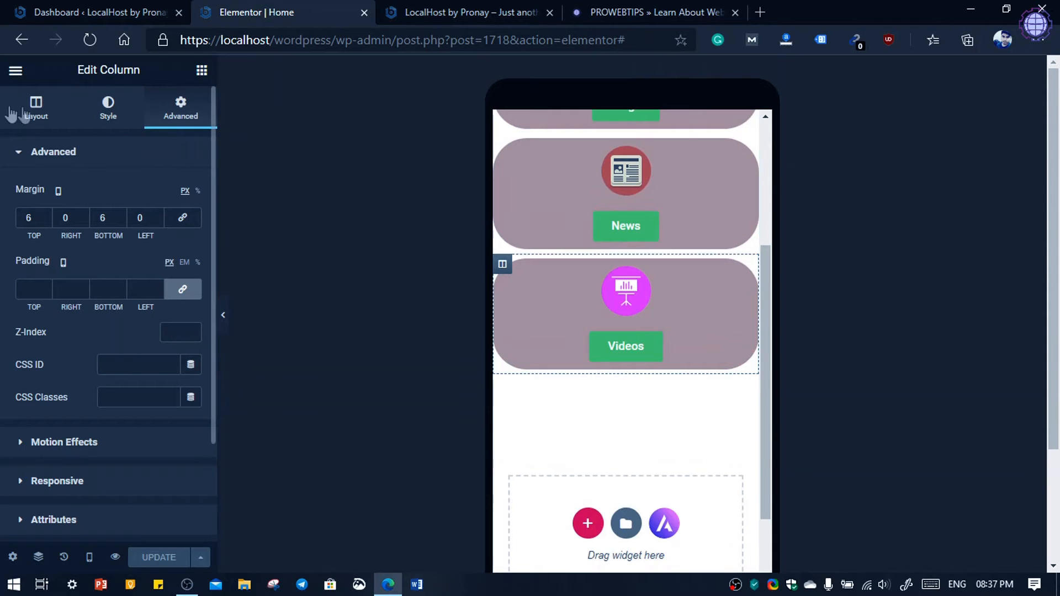
# Return the responsive preview to desktop and check the layout of the three columns.
pyautogui.click(91, 556)
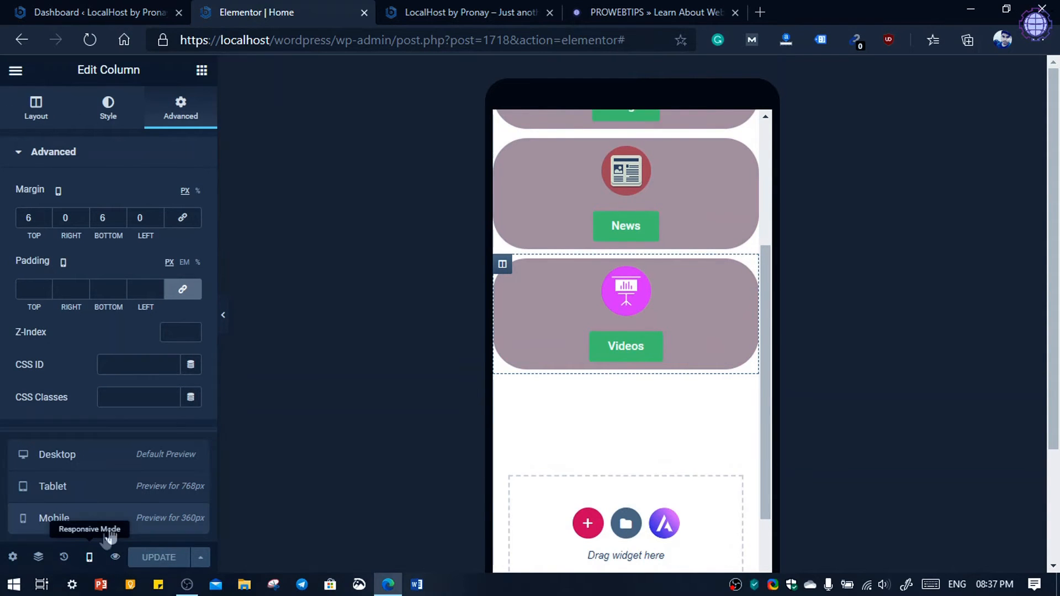
pyautogui.click(106, 468)
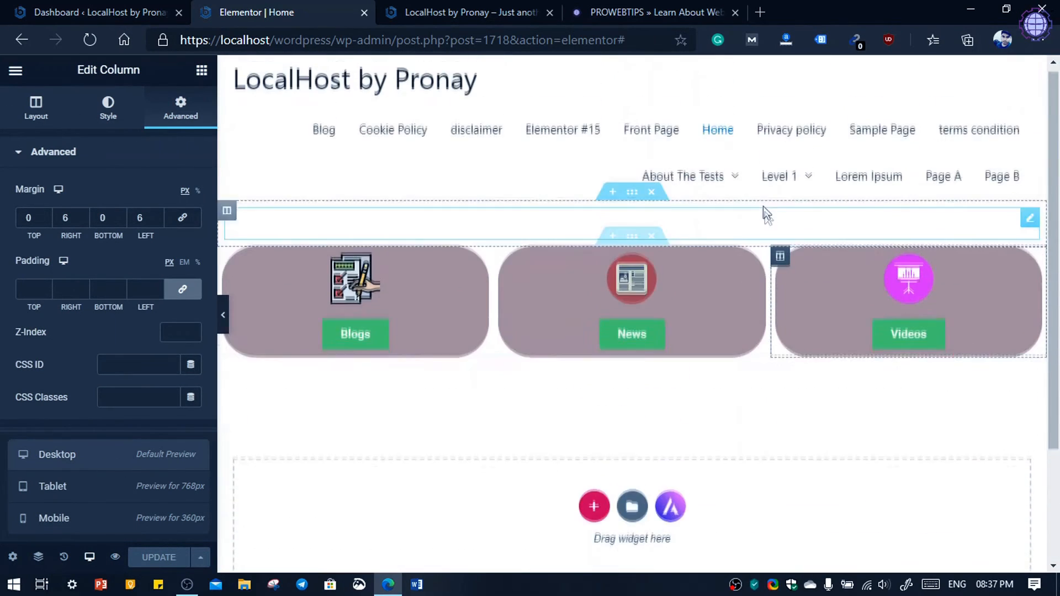
pyautogui.scroll(-3, 770, 224)
pyautogui.scroll(2, 556, 239)
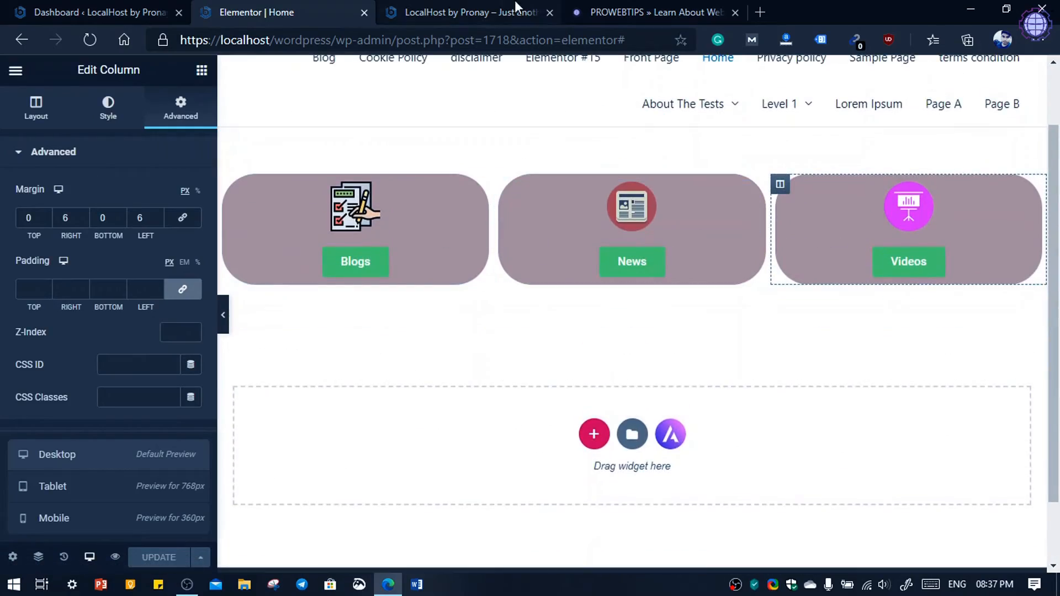
# Switch to the PROWEBTIPS site and examine the layout of its Latest Blog Posts grid.
pyautogui.click(670, 9)
pyautogui.scroll(3, 890, 356)
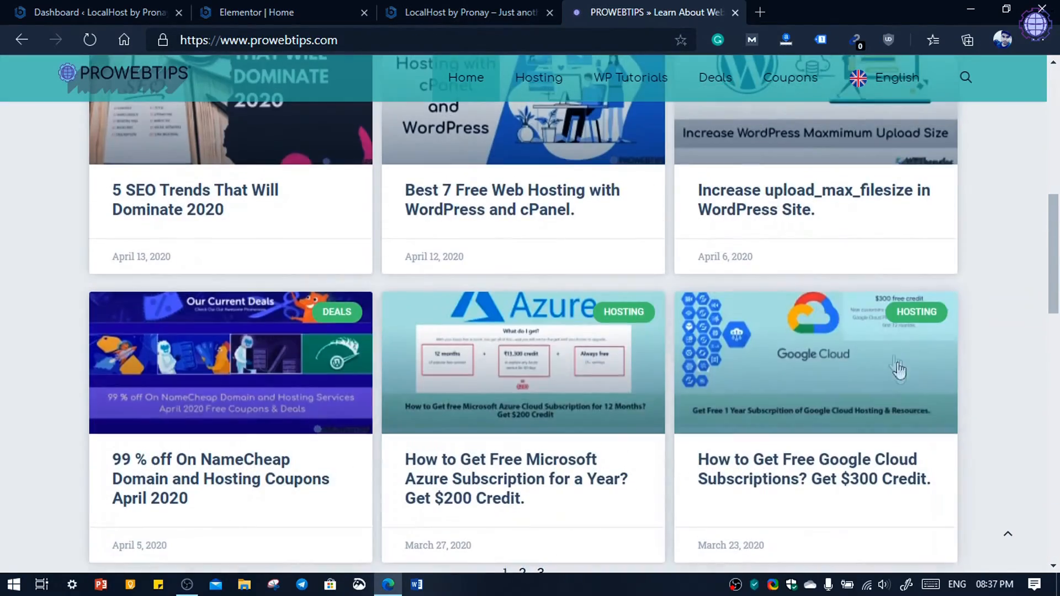
pyautogui.scroll(4, 662, 343)
pyautogui.scroll(-3, 441, 323)
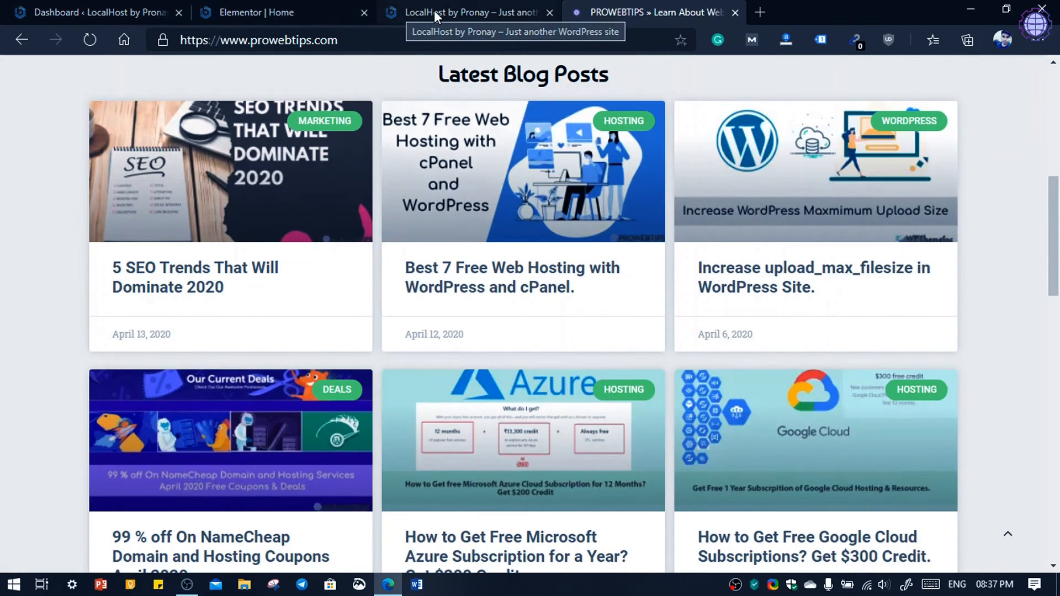
# Return to the Elementor homepage editor and add a single-column section below the Blogs, News and Videos columns.
pyautogui.click(306, 8)
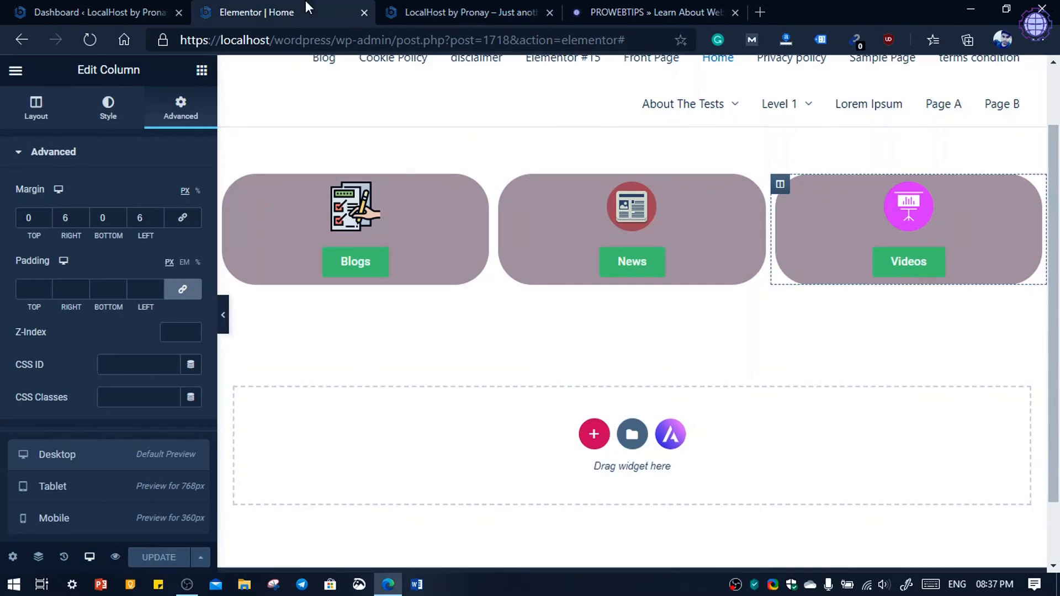
pyautogui.click(594, 434)
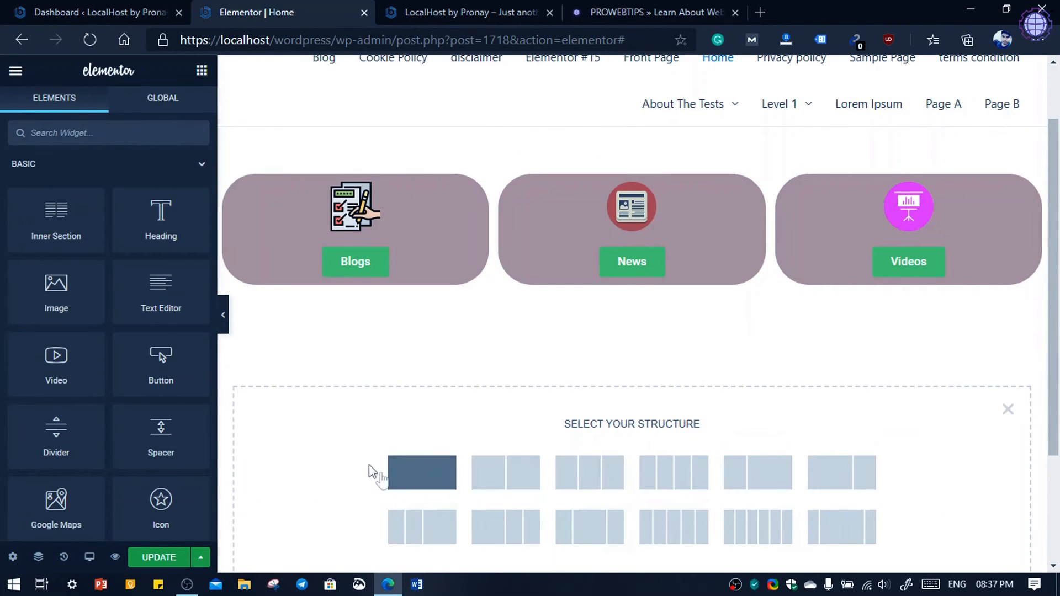
pyautogui.click(431, 474)
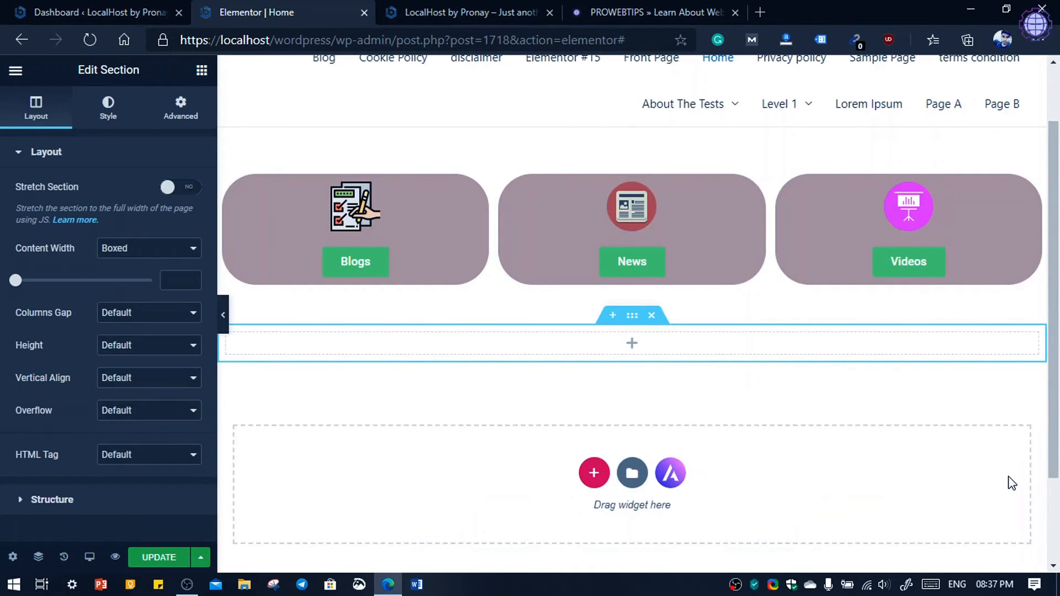
# Insert a Posts widget into the new section below the three colored columns.
pyautogui.click(630, 345)
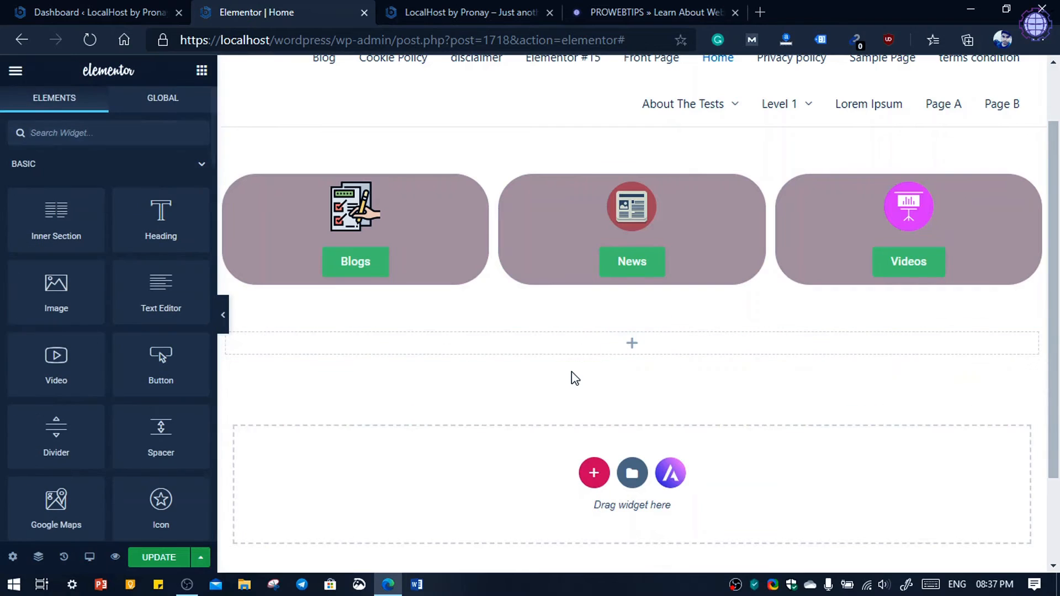
pyautogui.scroll(-5, 135, 268)
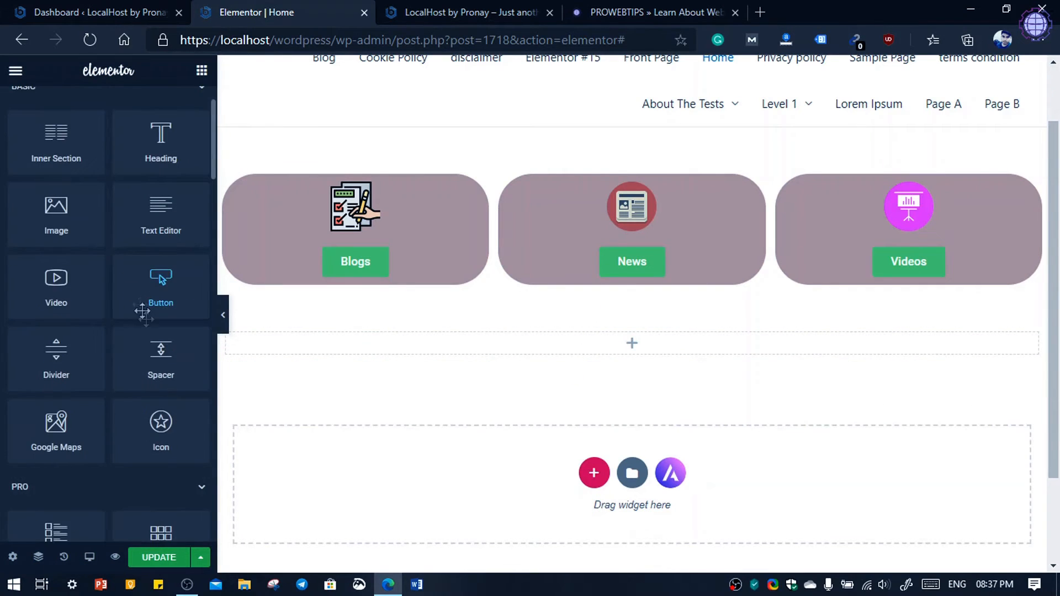
pyautogui.scroll(4, 69, 433)
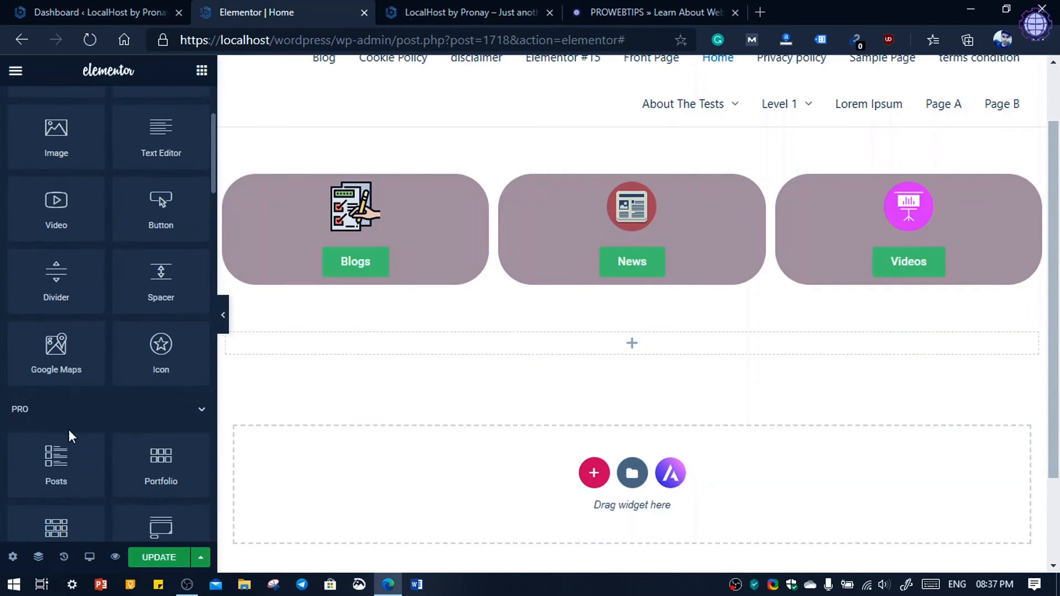
pyautogui.scroll(-3, 68, 432)
pyautogui.scroll(-1, 81, 407)
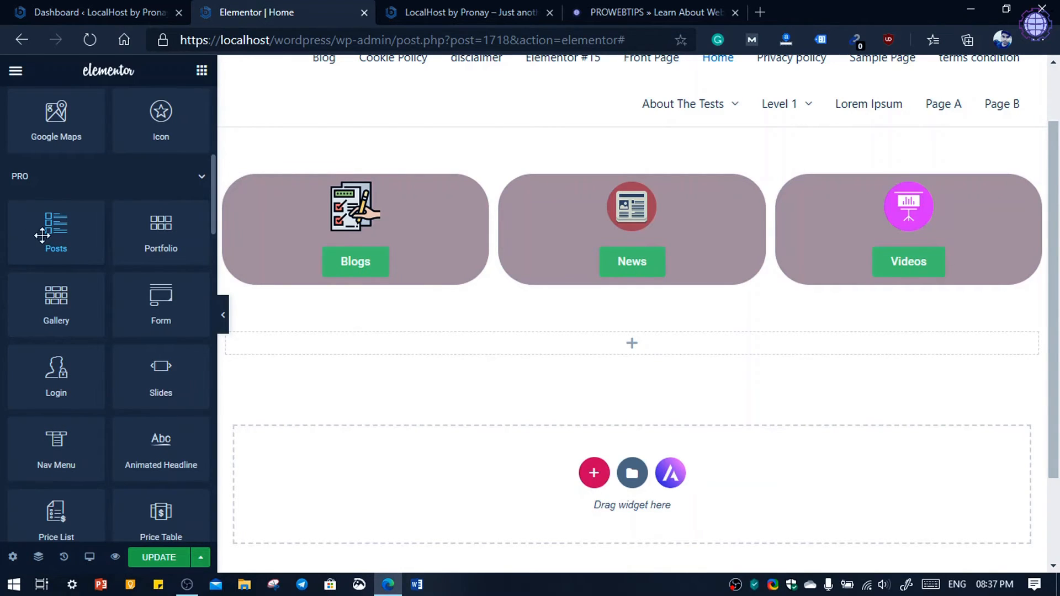
pyautogui.moveTo(43, 234); pyautogui.dragTo(576, 352)
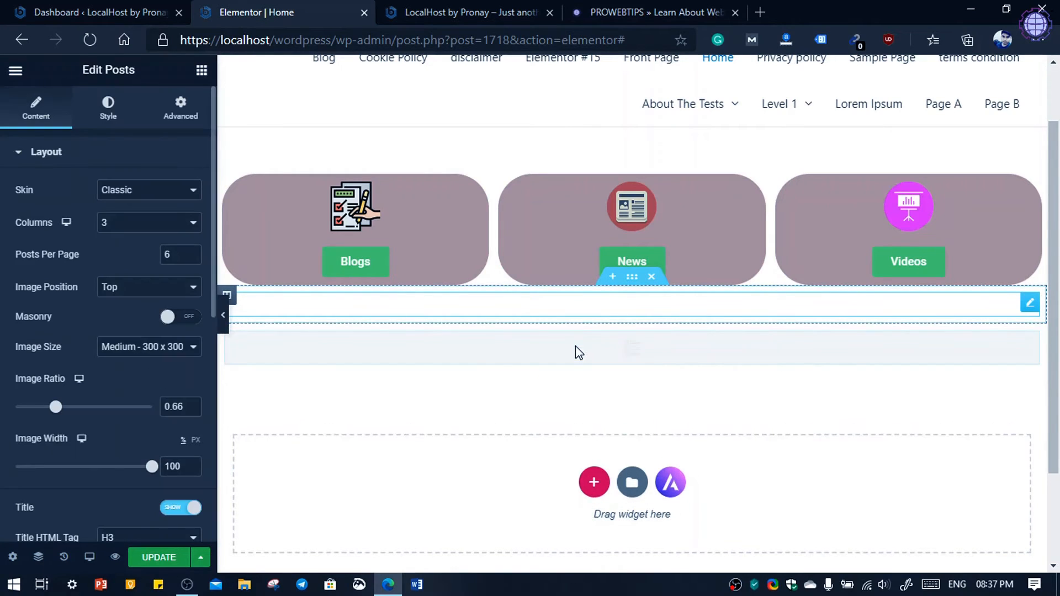
# Review the inserted post grid and set the Posts widget's skin to Cards.
pyautogui.scroll(-7, 840, 428)
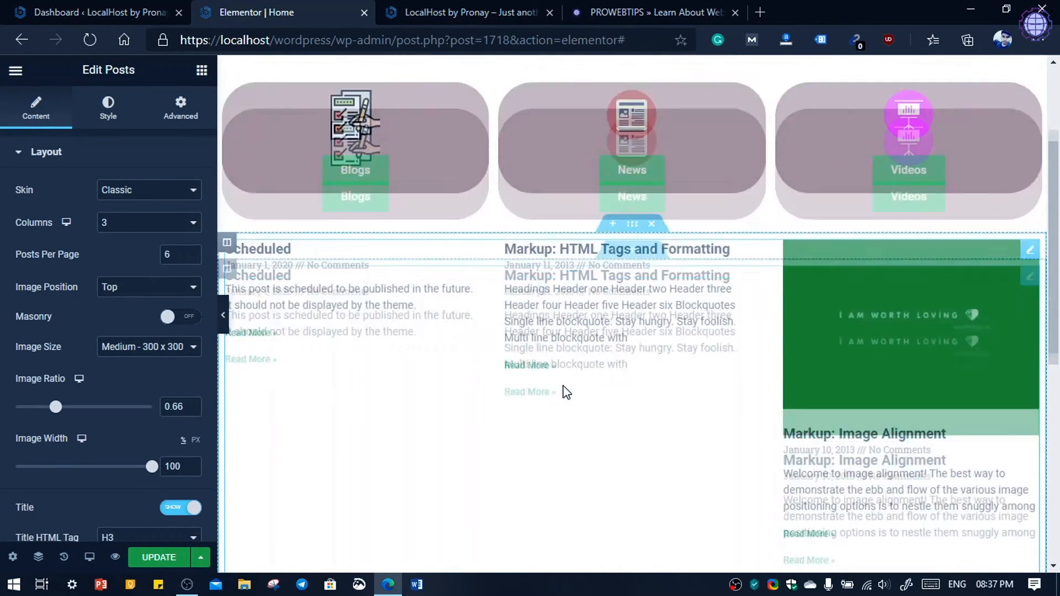
pyautogui.scroll(3, 417, 315)
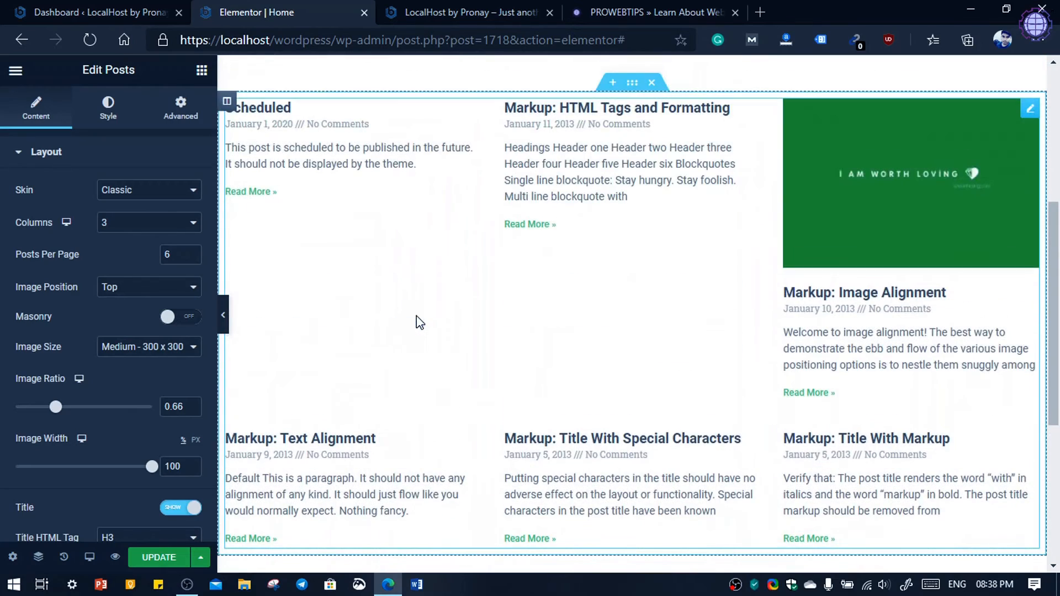
pyautogui.scroll(1, 651, 177)
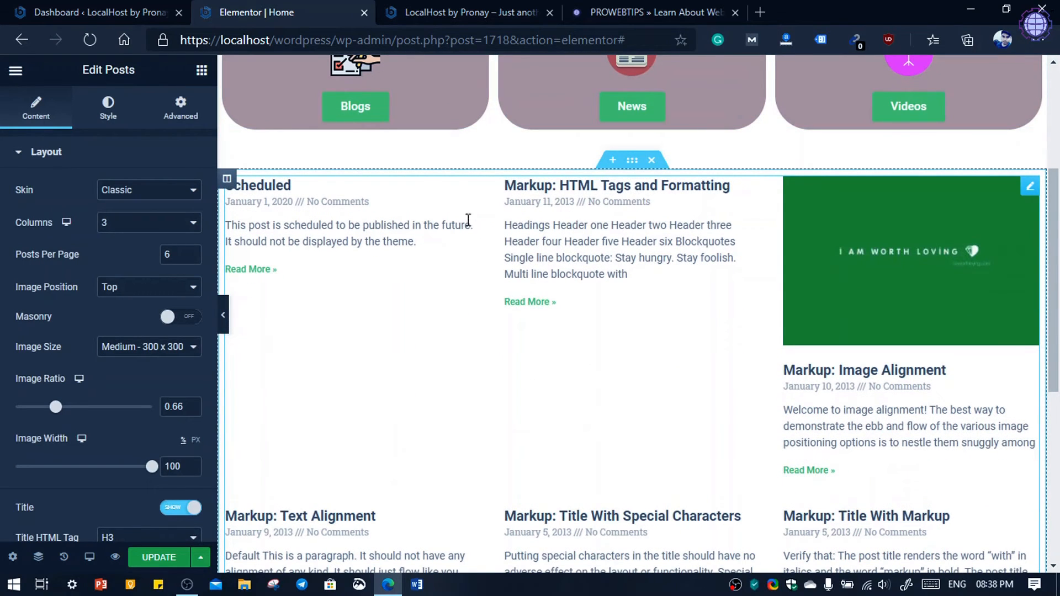
pyautogui.click(146, 198)
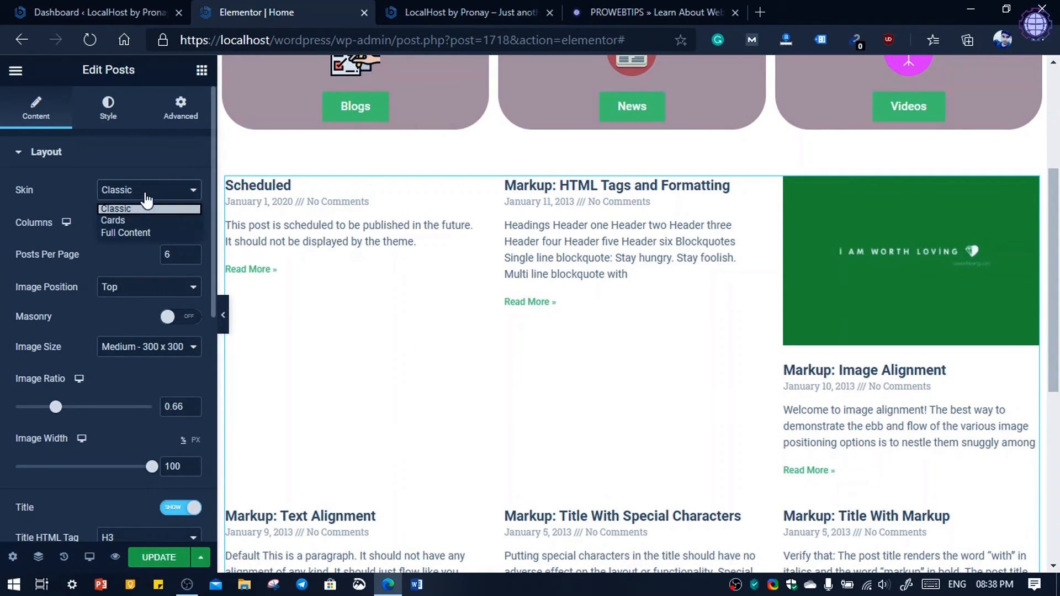
pyautogui.click(122, 222)
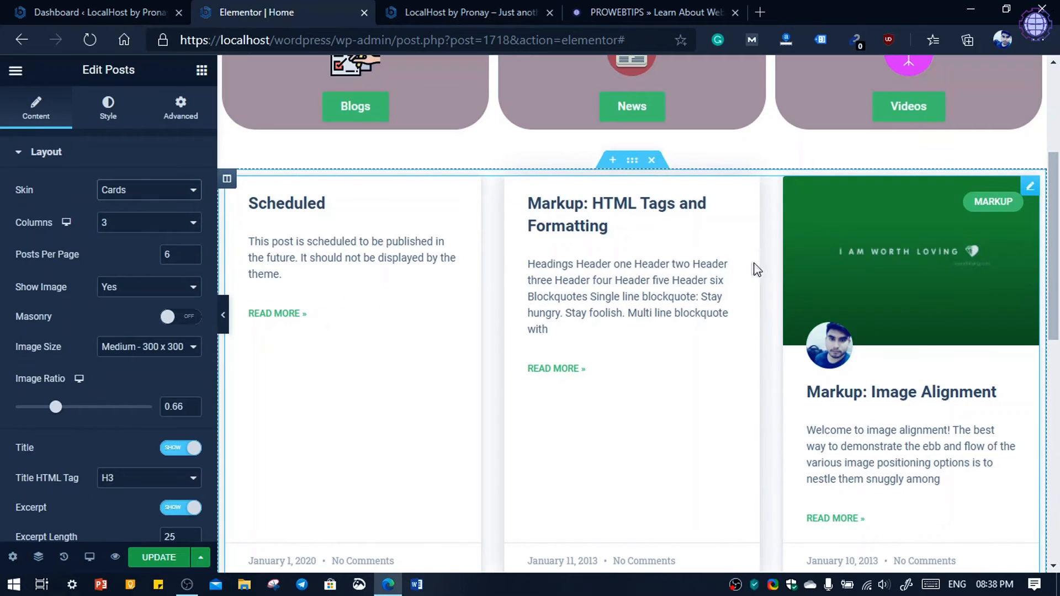
# Try a four-column layout for the post cards and return it to 3 columns.
pyautogui.click(107, 224)
pyautogui.click(116, 275)
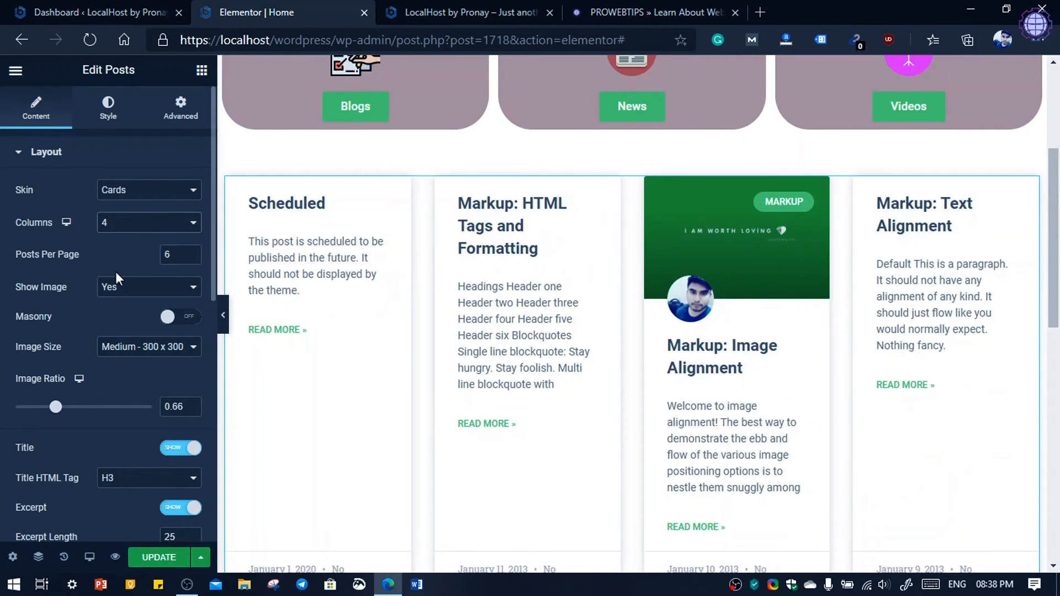
pyautogui.click(137, 222)
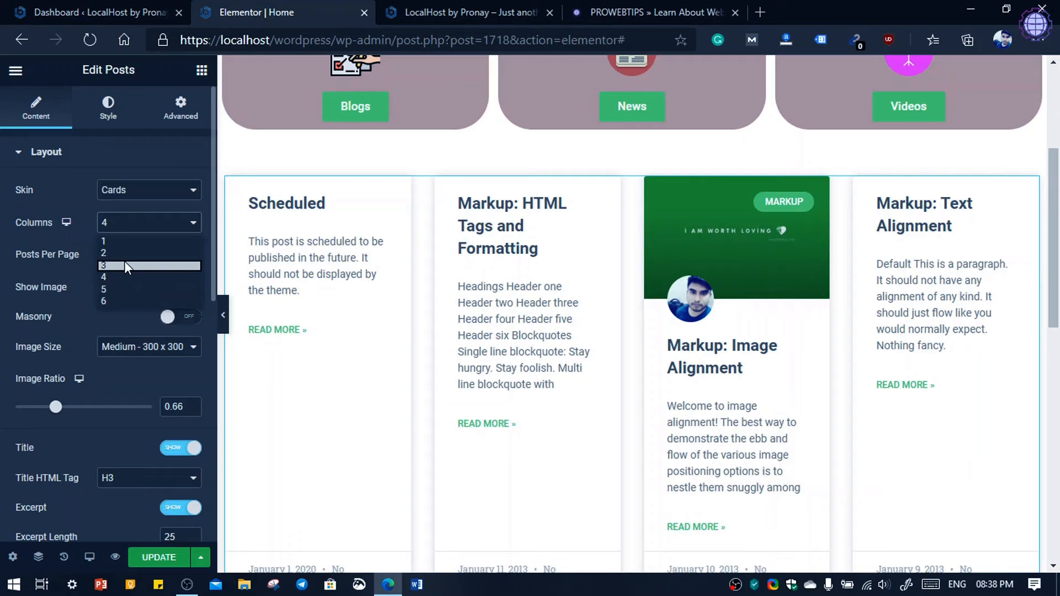
pyautogui.click(128, 266)
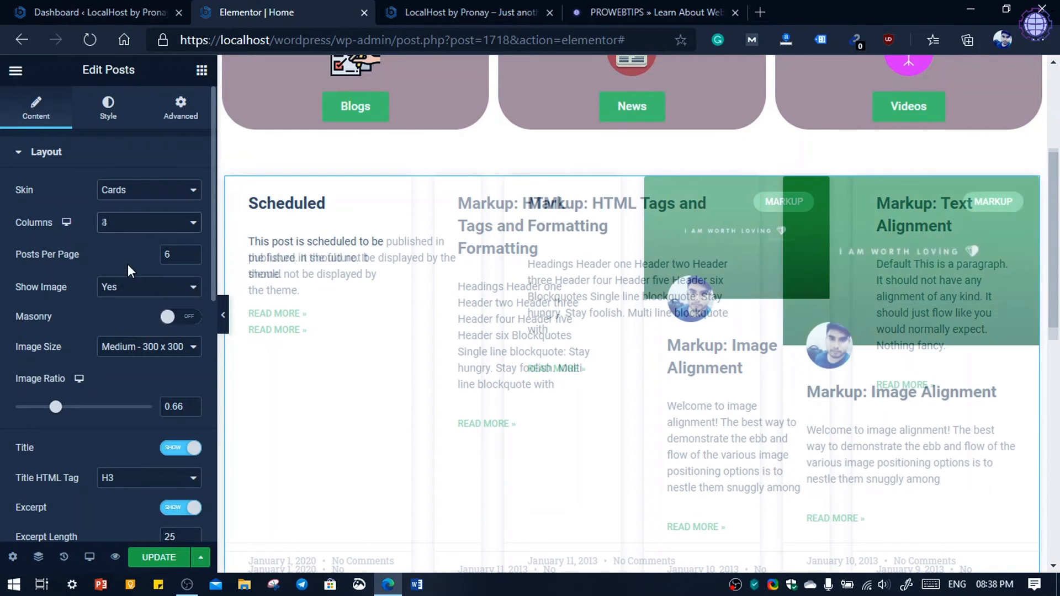
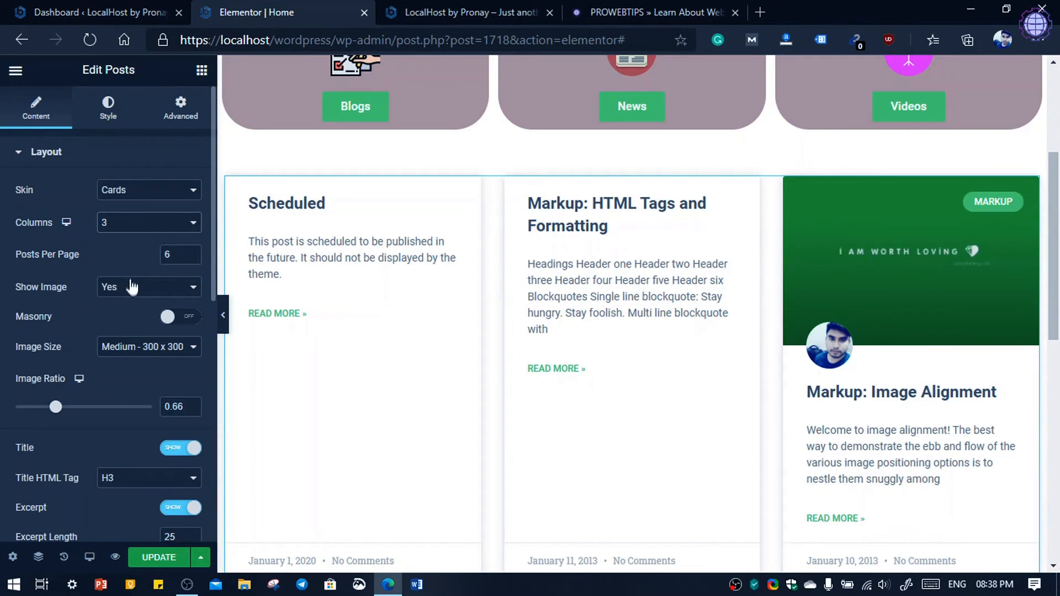
# Try setting Show Image to No for the post cards and restore it to Yes.
pyautogui.scroll(-3, 131, 286)
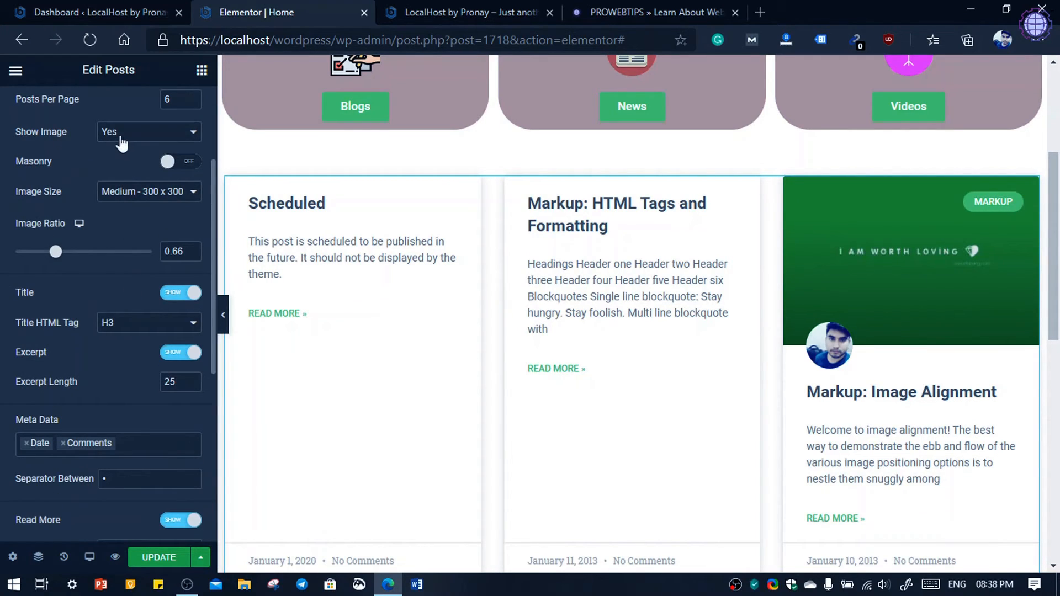
pyautogui.click(113, 136)
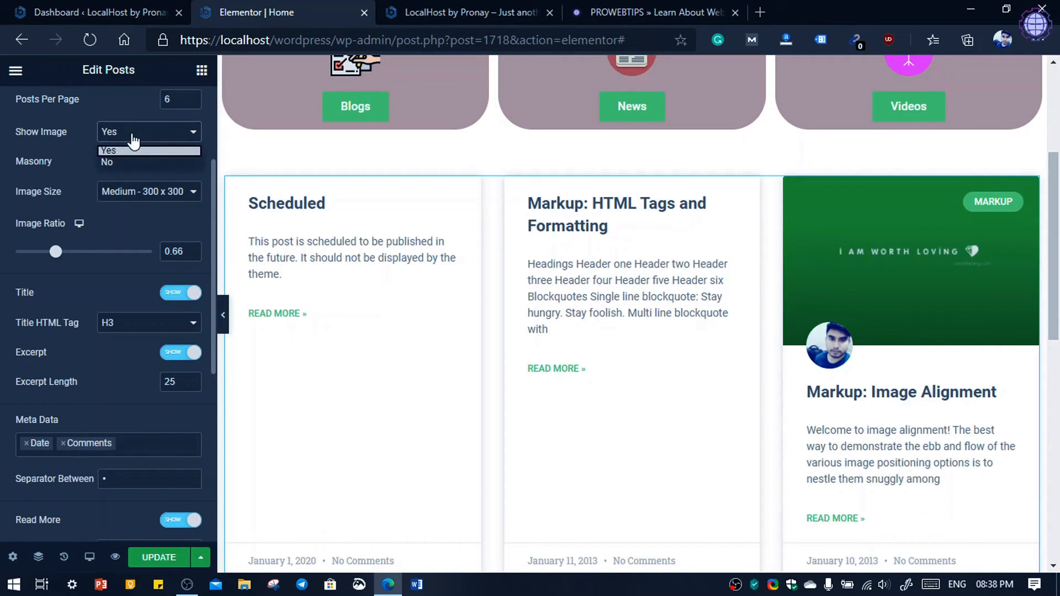
pyautogui.click(115, 162)
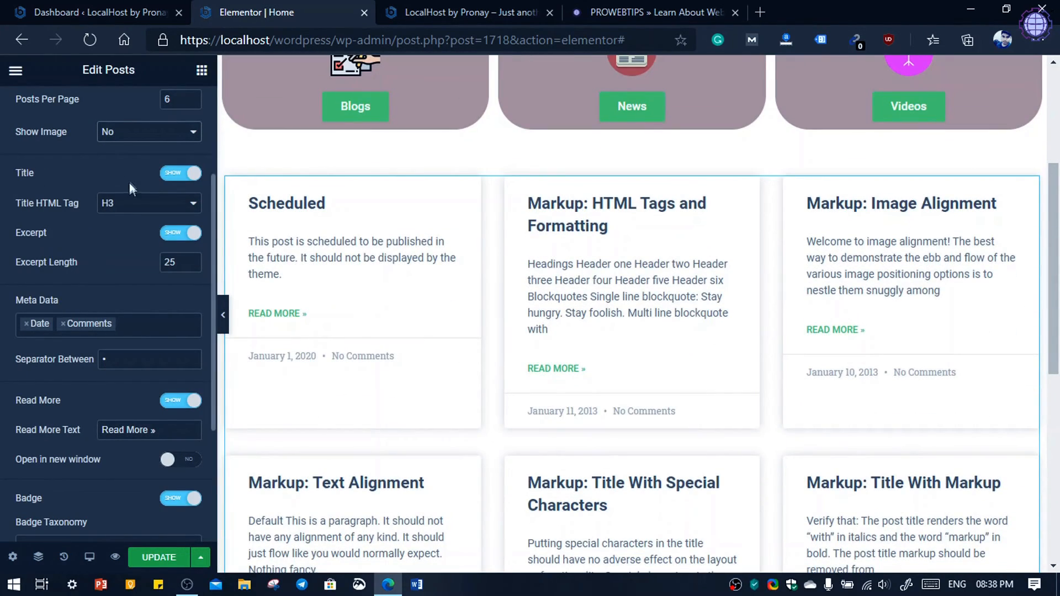
pyautogui.click(112, 133)
pyautogui.click(114, 147)
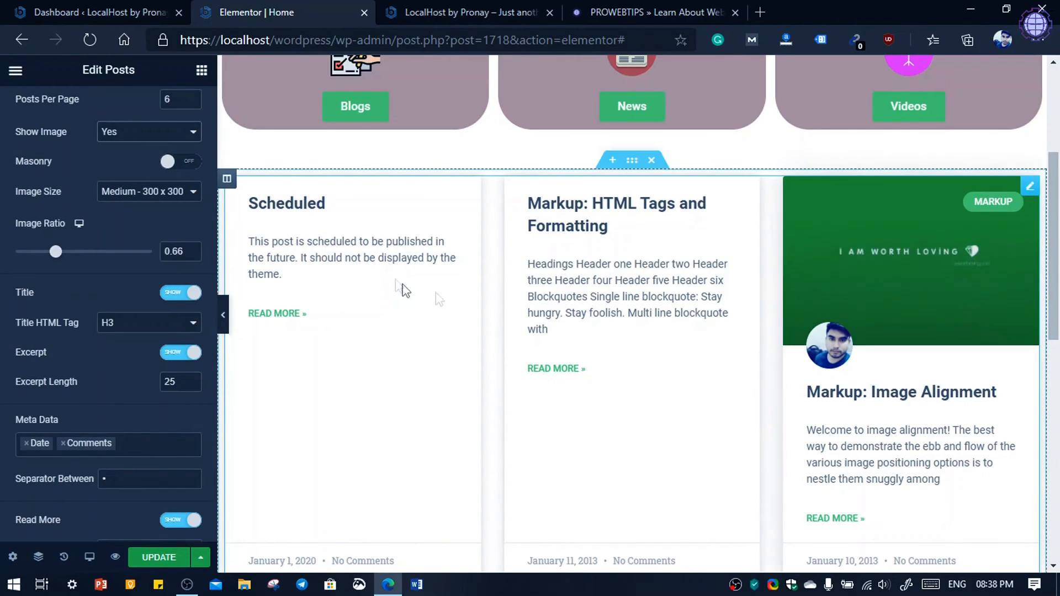
# Look over all the post cards and reduce their image ratio to 0.44.
pyautogui.scroll(-4, 739, 292)
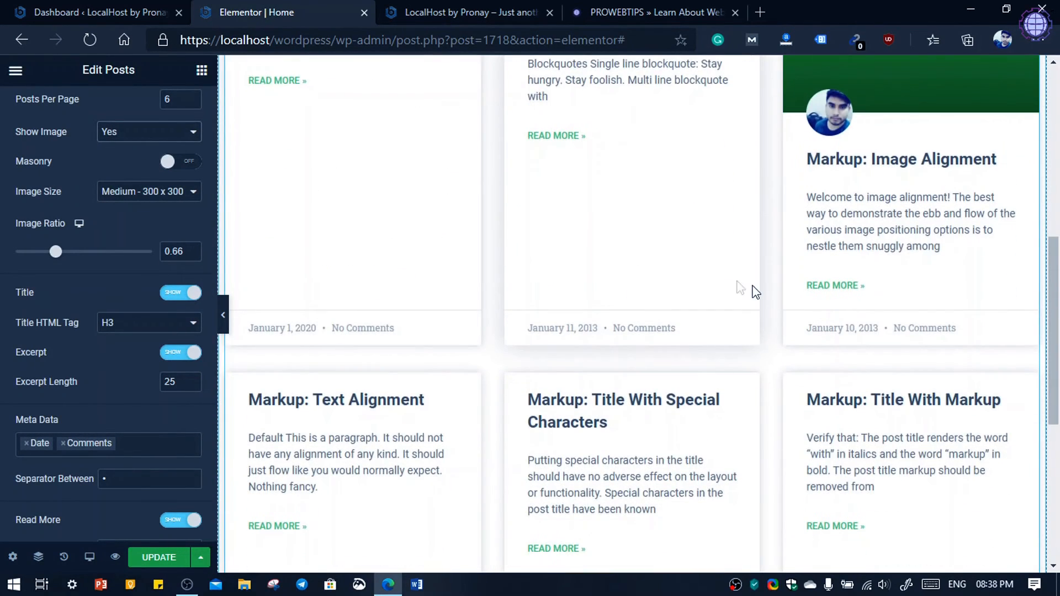
pyautogui.scroll(-4, 618, 299)
pyautogui.scroll(4, 801, 285)
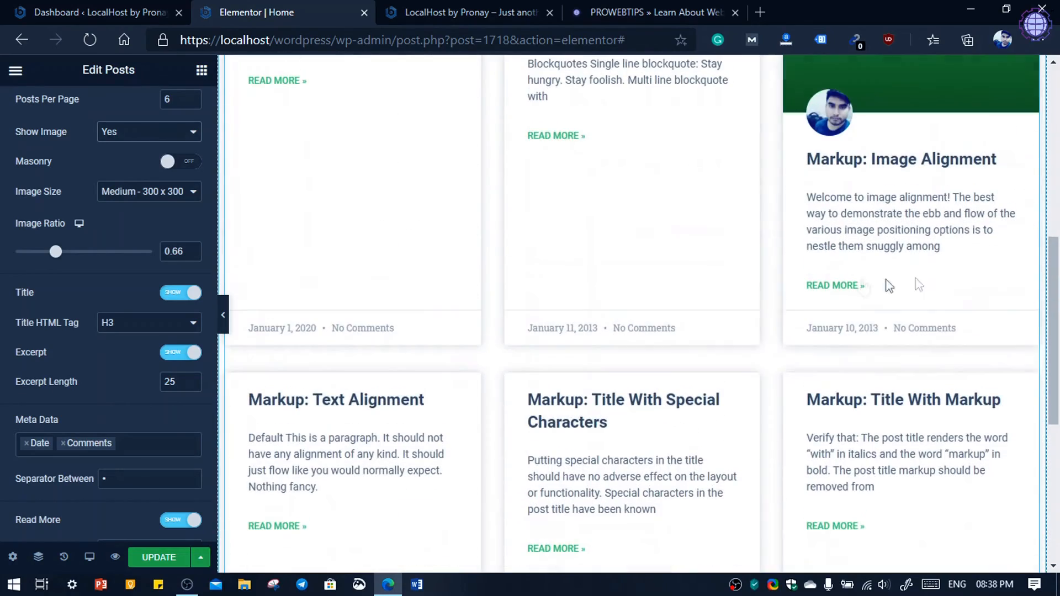
pyautogui.scroll(5, 762, 331)
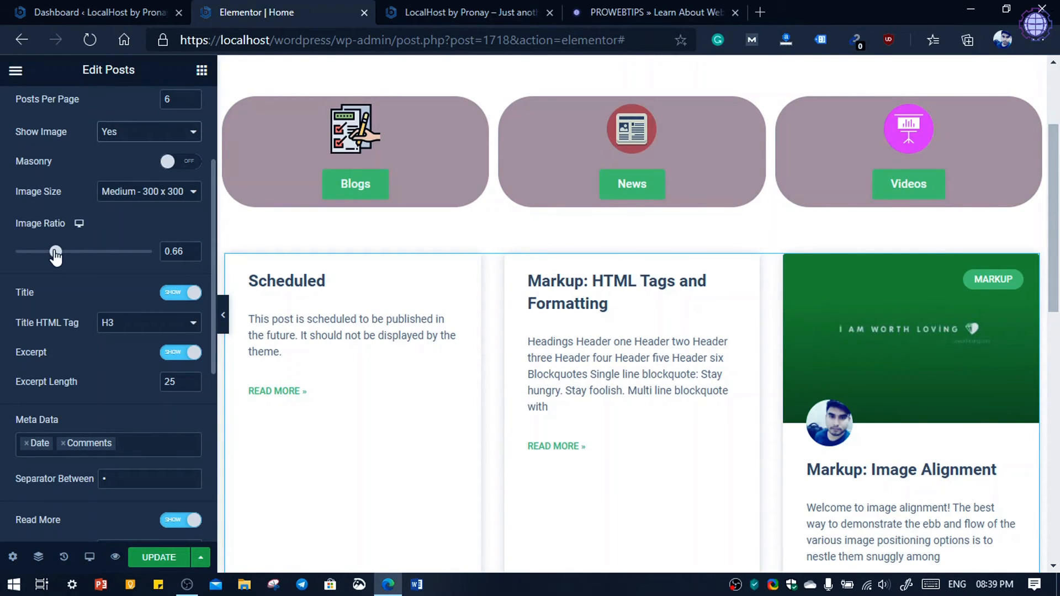
pyautogui.moveTo(55, 255); pyautogui.dragTo(40, 255)
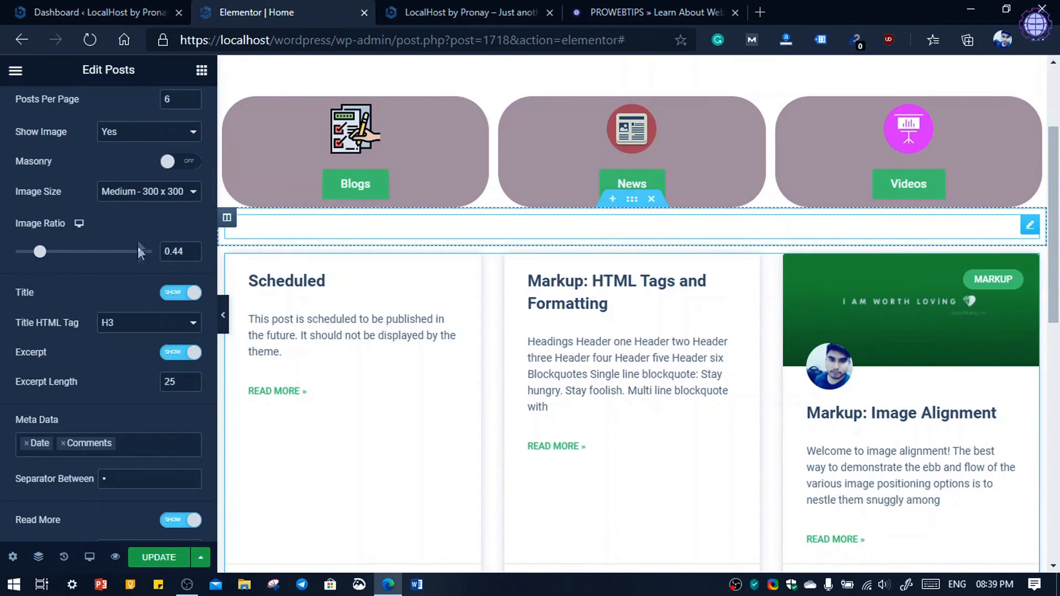
# Try hiding the post titles and show them again.
pyautogui.click(177, 293)
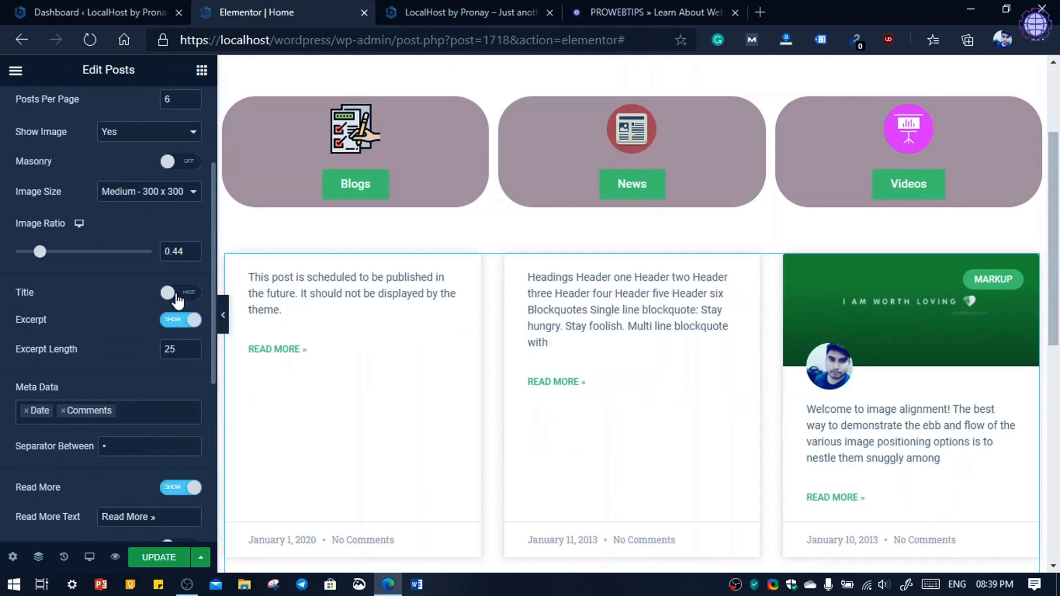
pyautogui.click(177, 295)
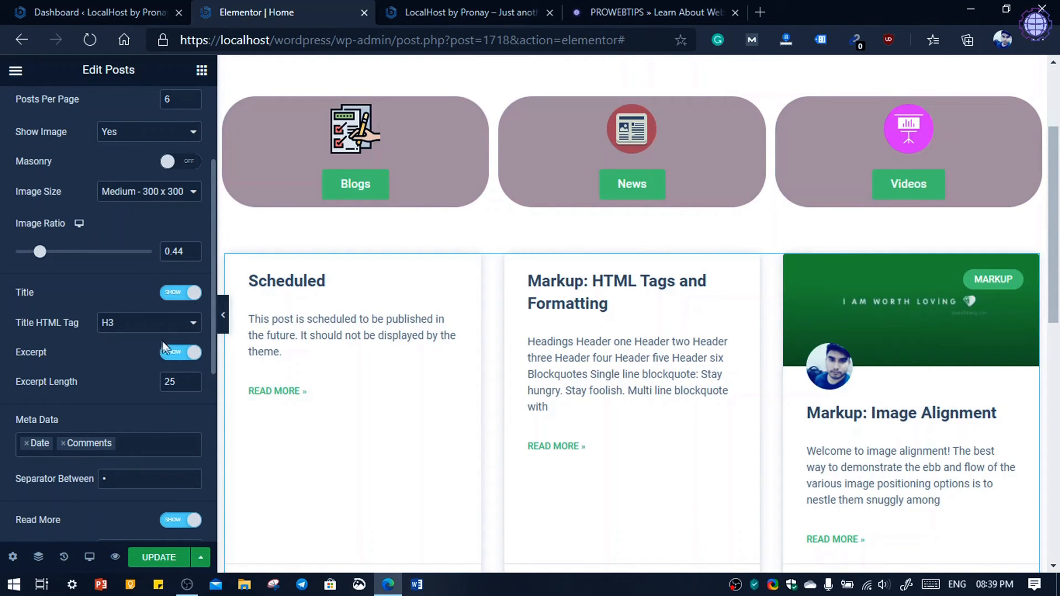
# Hide the excerpt text on the post cards.
pyautogui.scroll(-1, 88, 359)
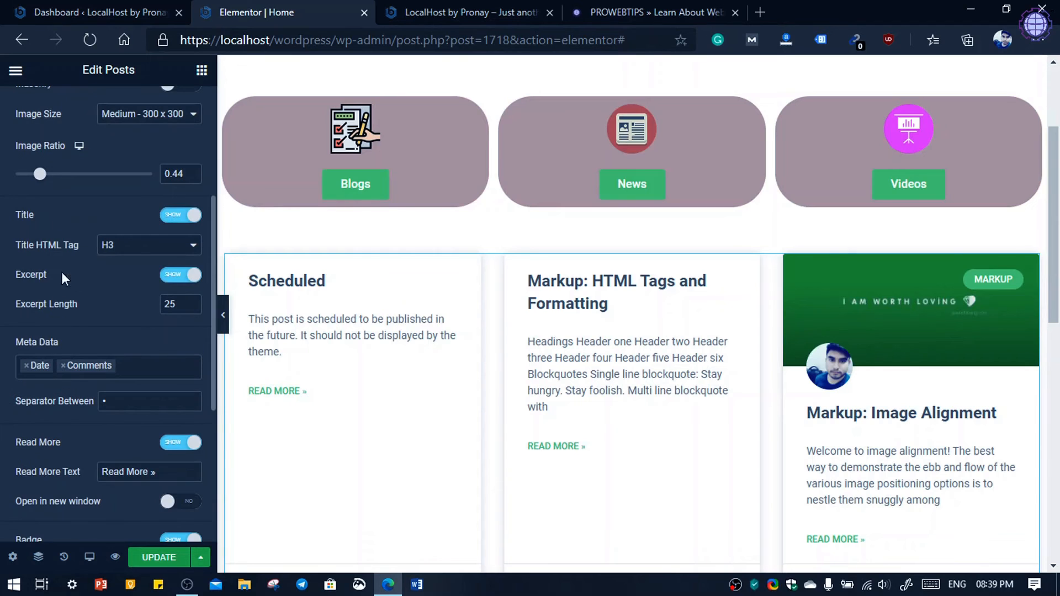
pyautogui.scroll(-1, 924, 486)
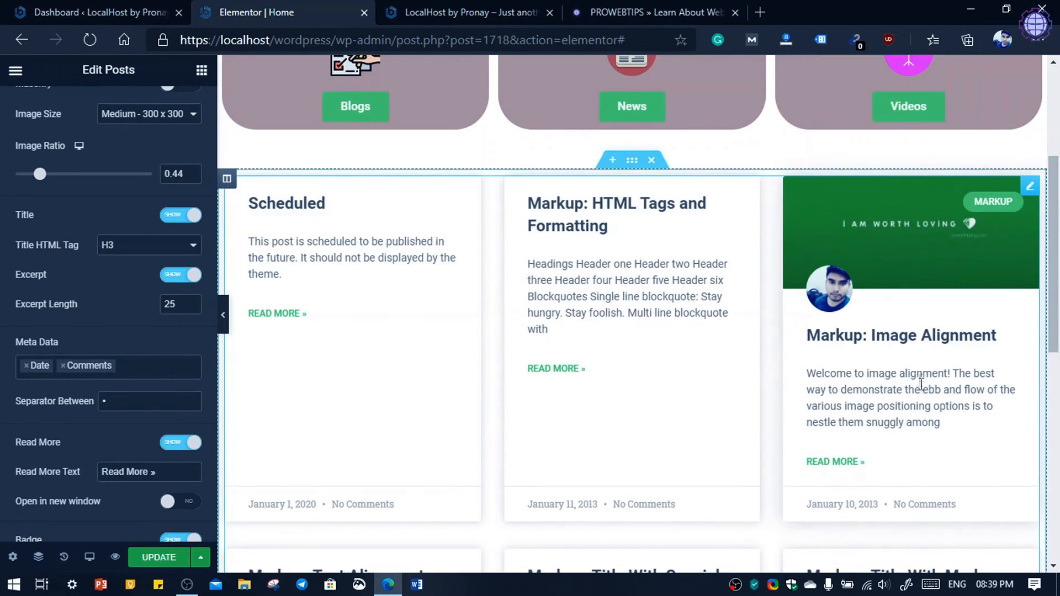
pyautogui.moveTo(820, 379); pyautogui.dragTo(767, 227)
pyautogui.click(180, 274)
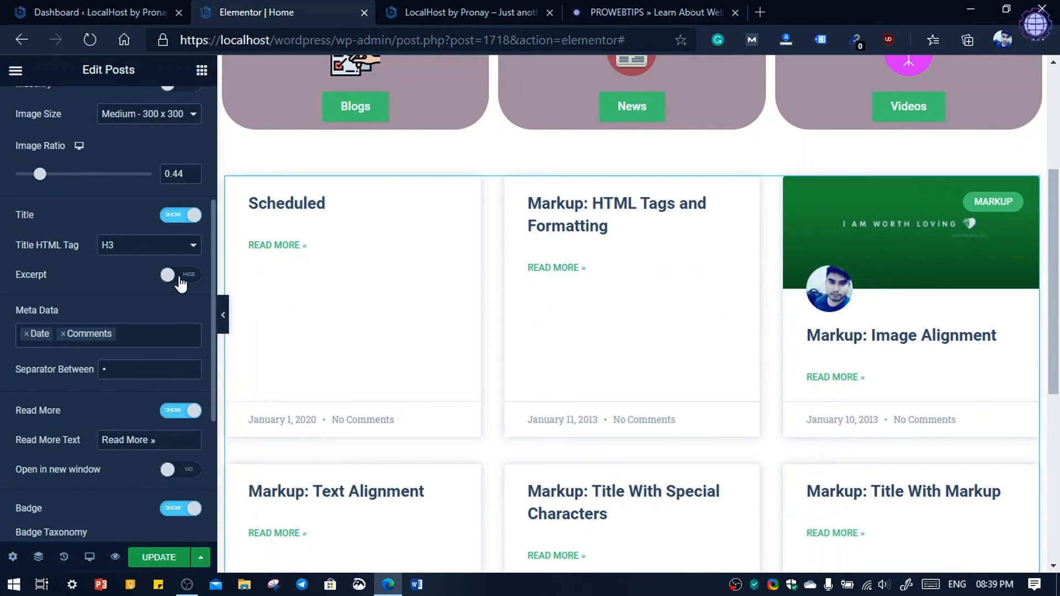
# Hide the author avatar on the post cards.
pyautogui.scroll(-2, 38, 352)
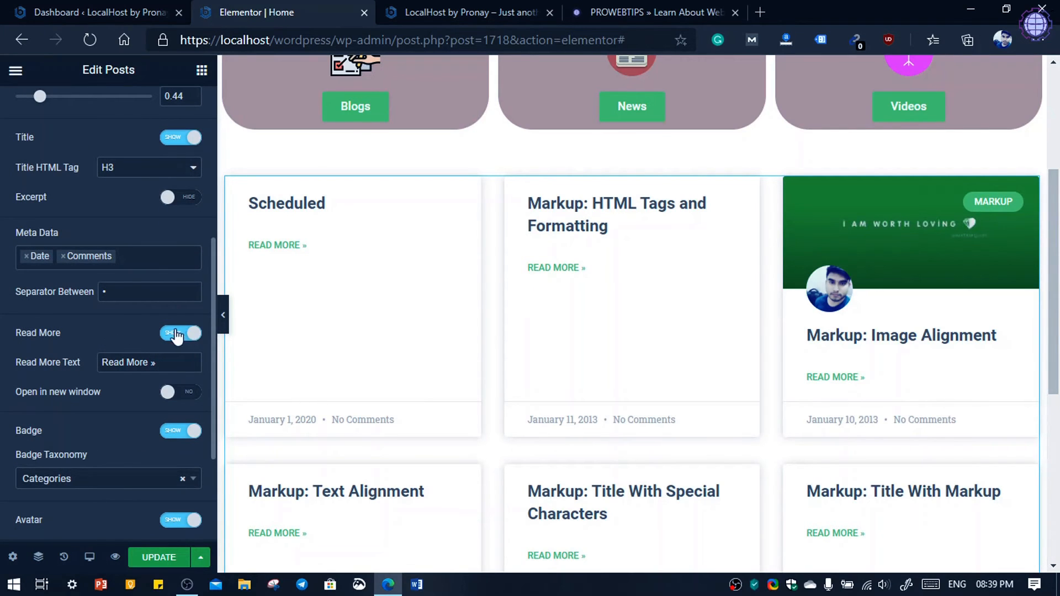
pyautogui.scroll(-2, 177, 331)
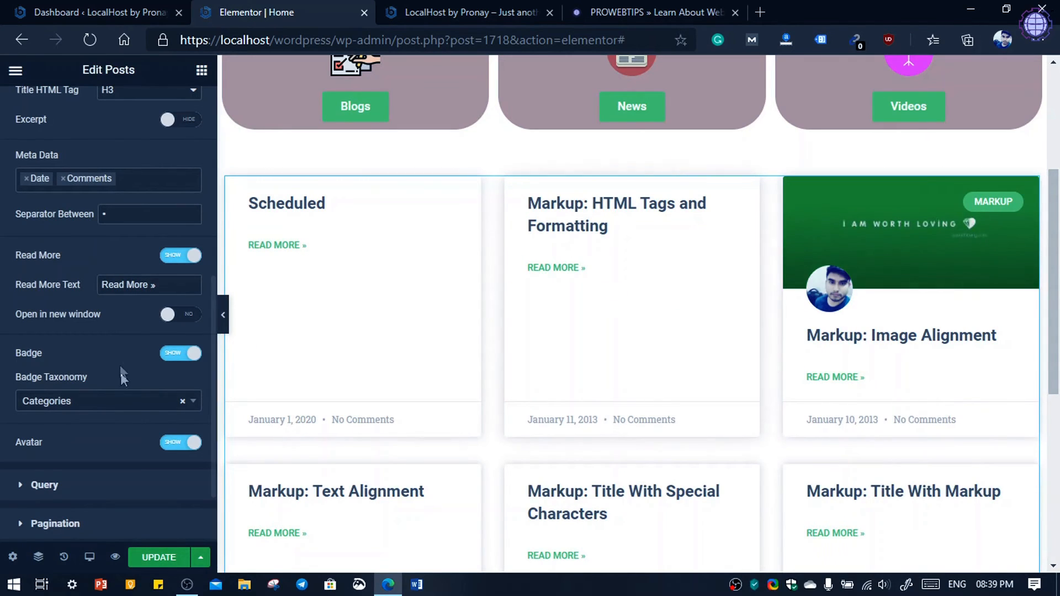
pyautogui.click(166, 443)
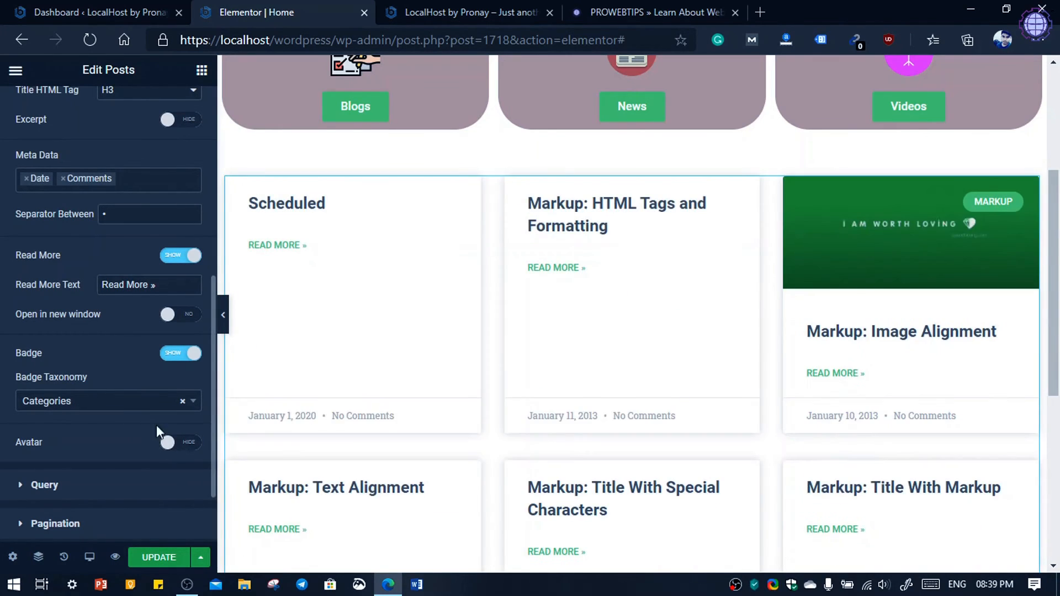
# Review the remaining layout settings of the Posts widget and check all six post cards on the canvas.
pyautogui.scroll(4, 200, 425)
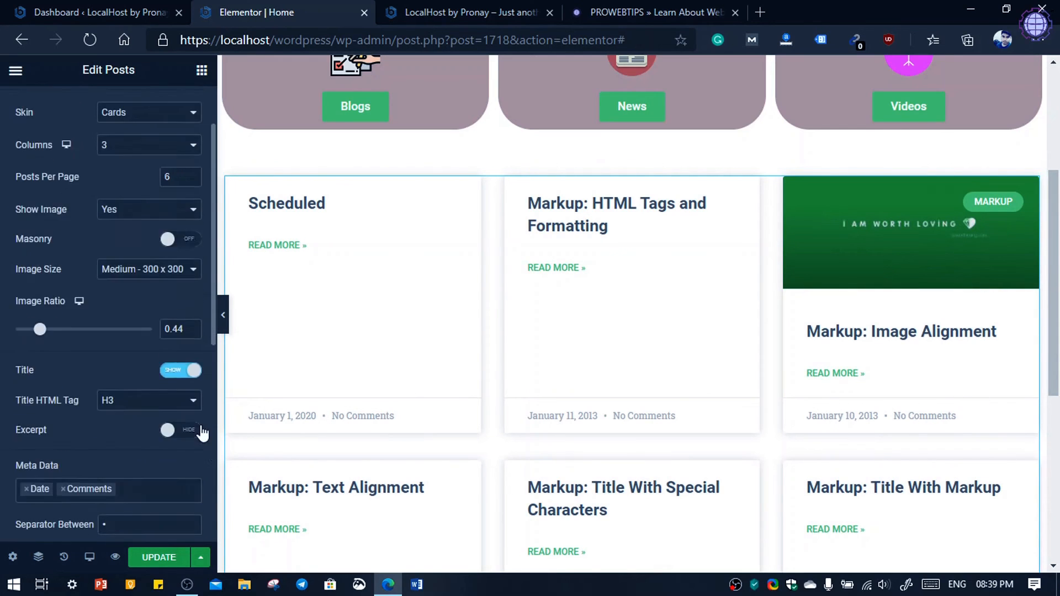
pyautogui.scroll(-5, 201, 425)
pyautogui.scroll(4, 58, 403)
pyautogui.scroll(3, 717, 365)
pyautogui.scroll(-5, 717, 365)
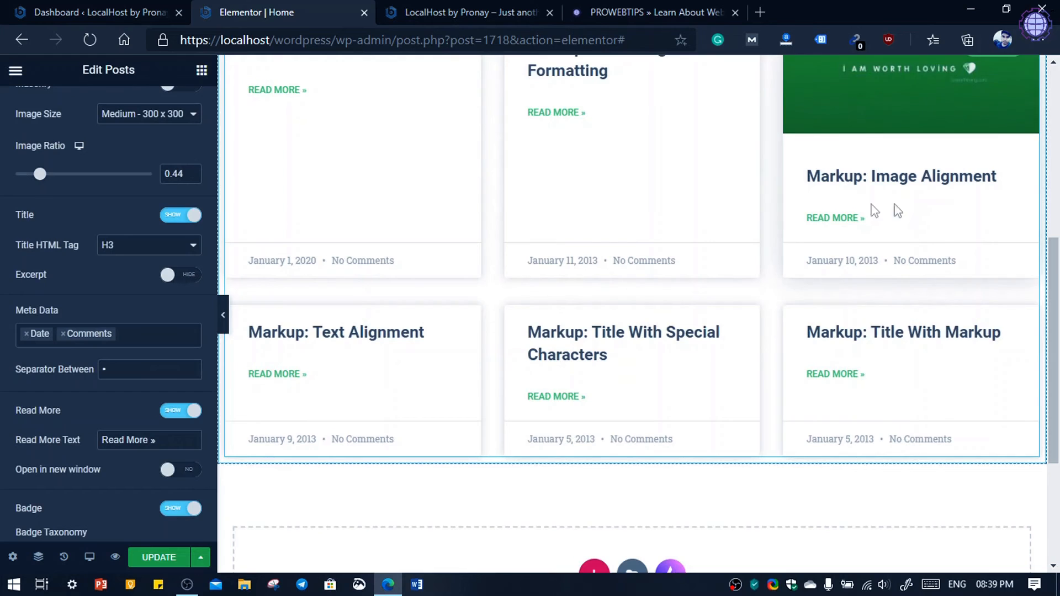
pyautogui.scroll(2, 694, 204)
pyautogui.scroll(-4, 91, 502)
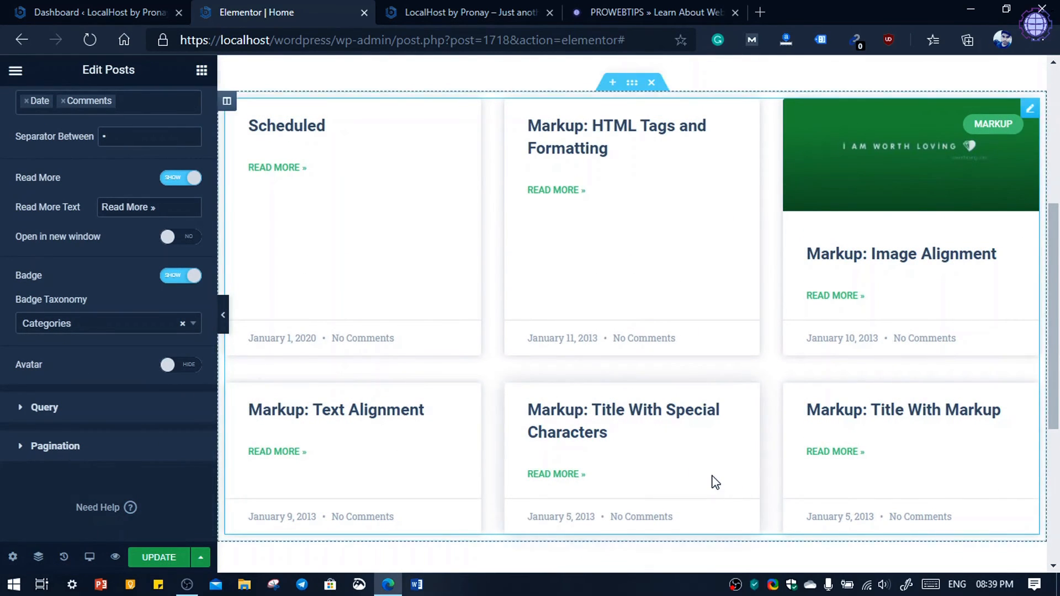
pyautogui.scroll(-4, 653, 291)
pyautogui.scroll(1, 608, 320)
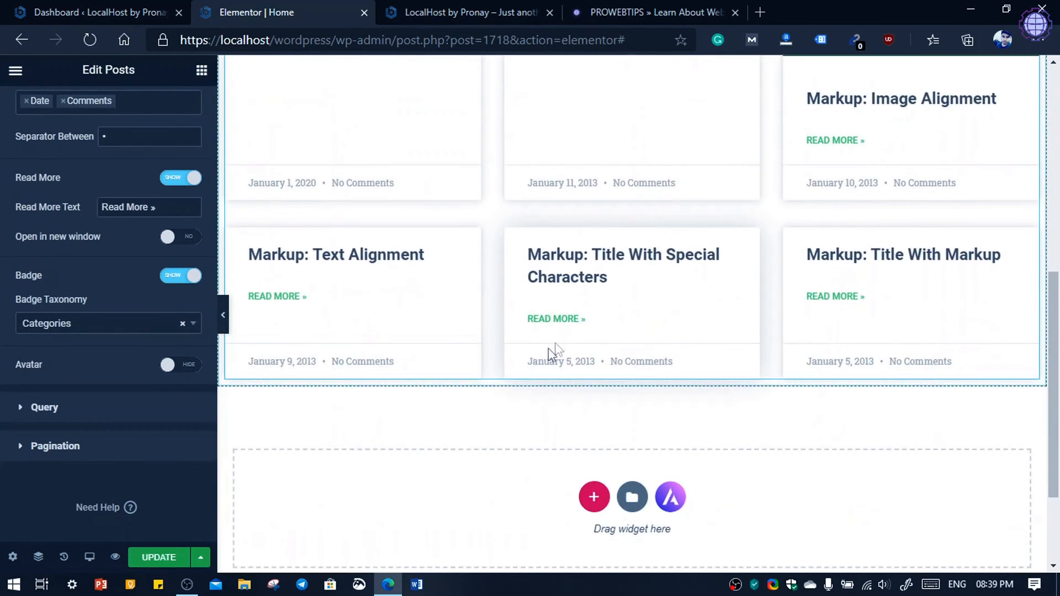
# Set the Posts widget's pagination to Numbers + Previous/Next and check it below the card grid.
pyautogui.click(105, 445)
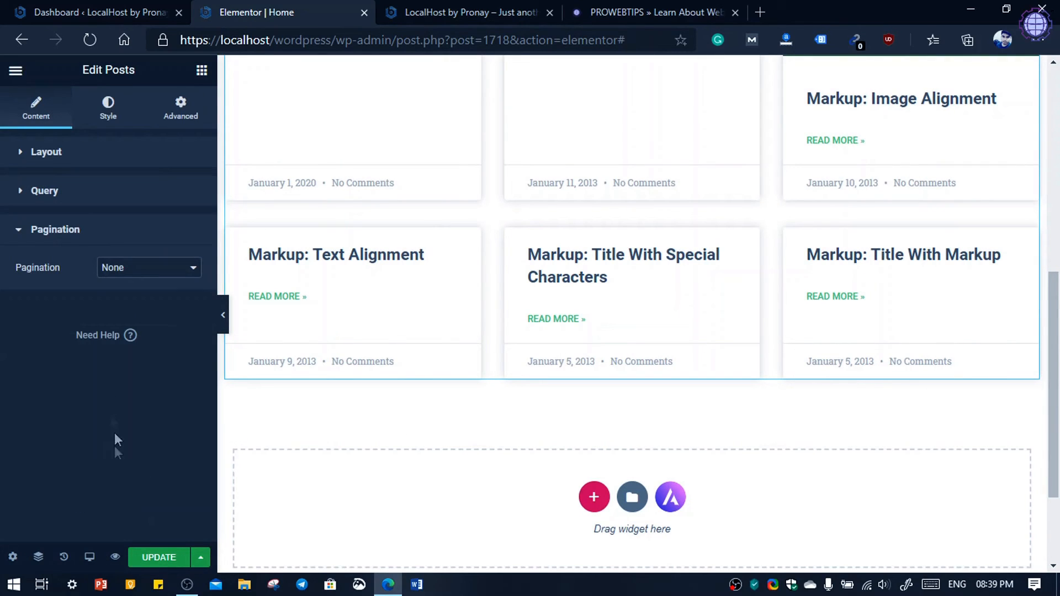
pyautogui.click(146, 267)
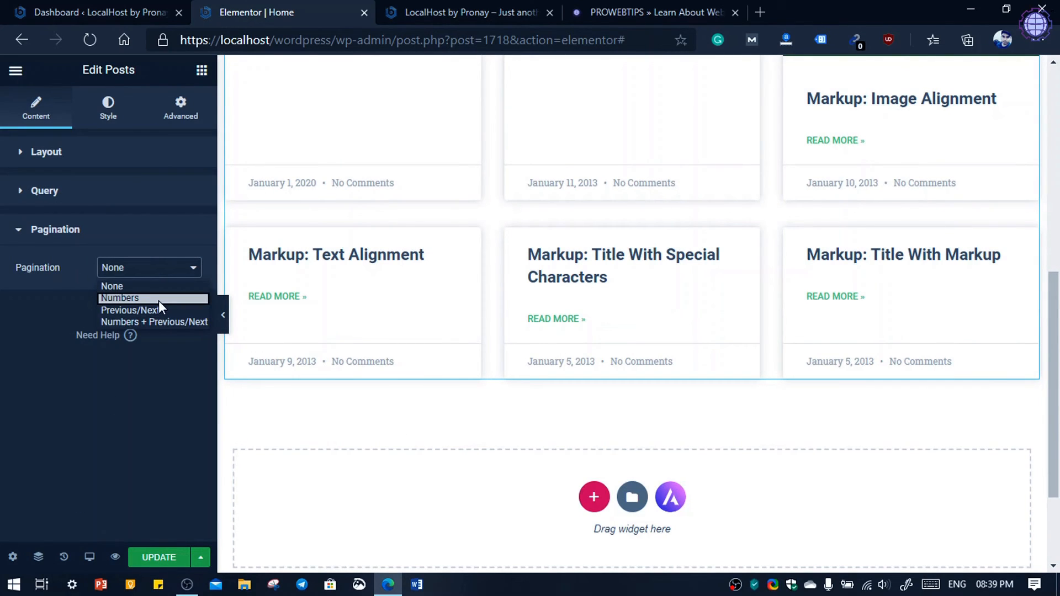
pyautogui.click(160, 299)
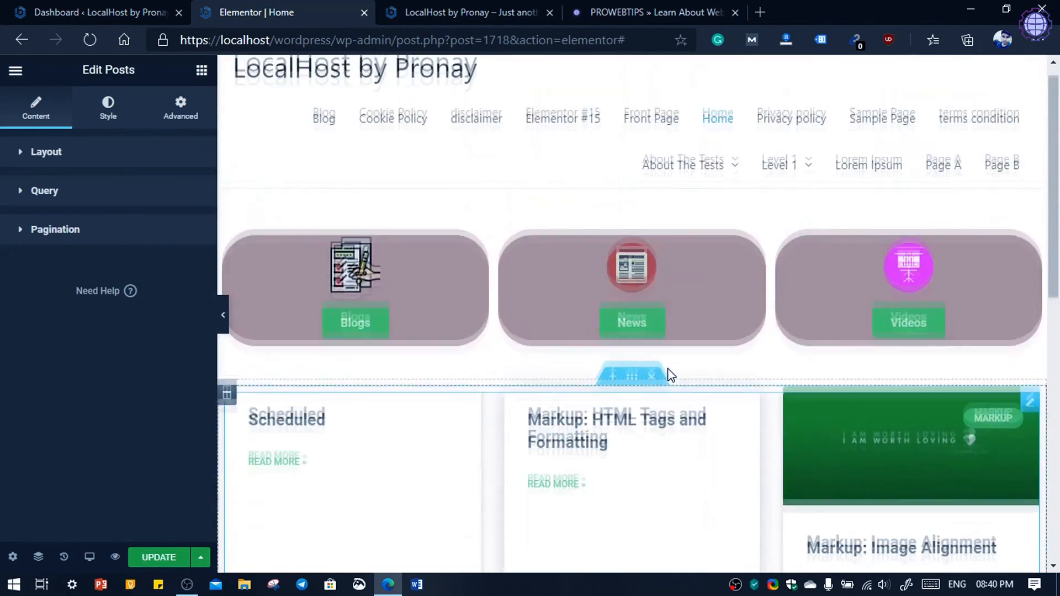
pyautogui.scroll(-2, 668, 371)
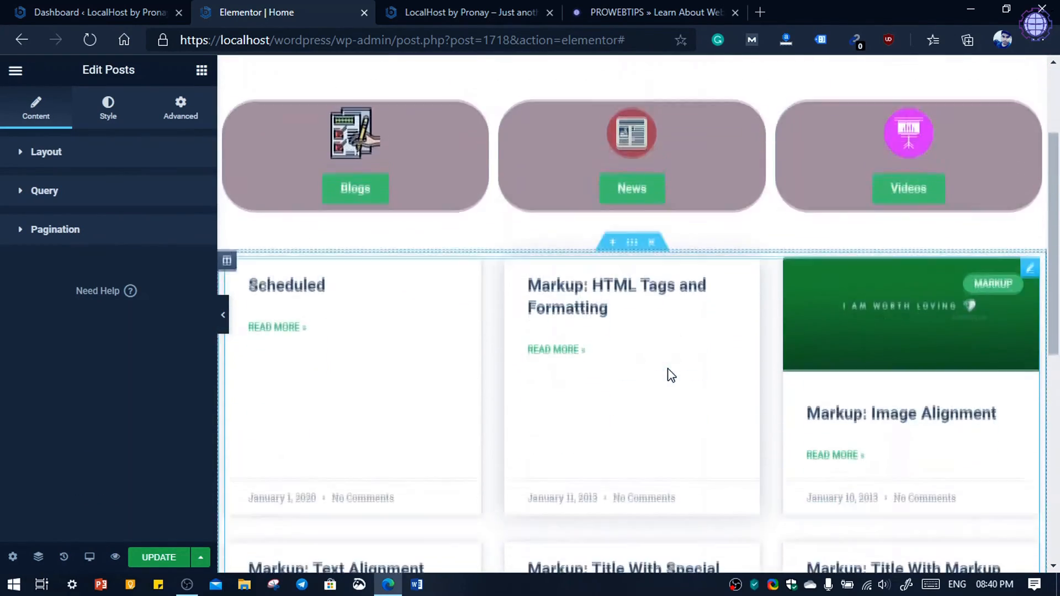
pyautogui.scroll(3, 620, 356)
pyautogui.scroll(-10, 314, 331)
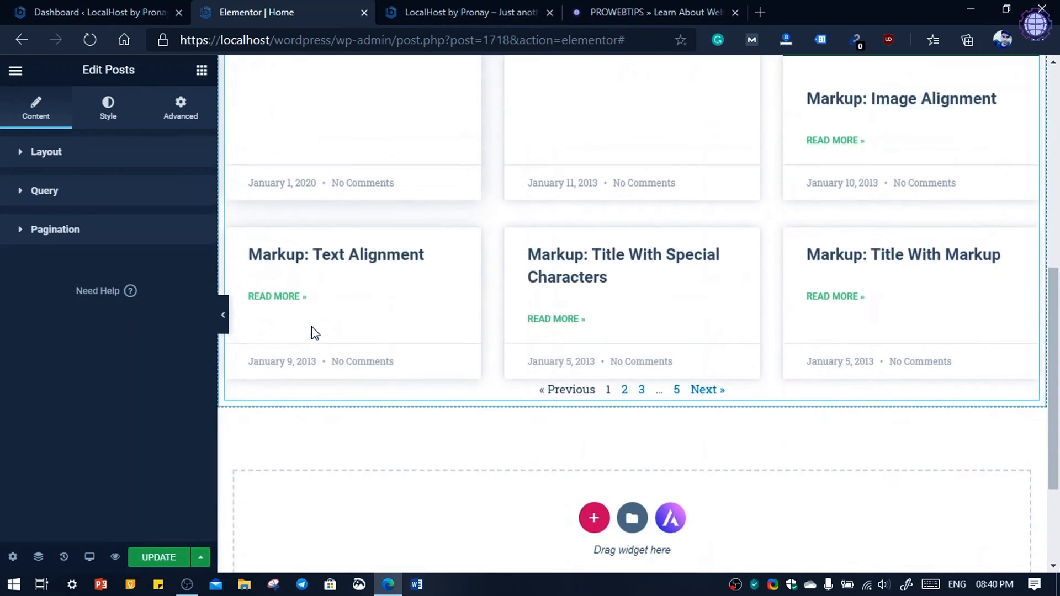
# Update the page and reload the live homepage.
pyautogui.click(163, 558)
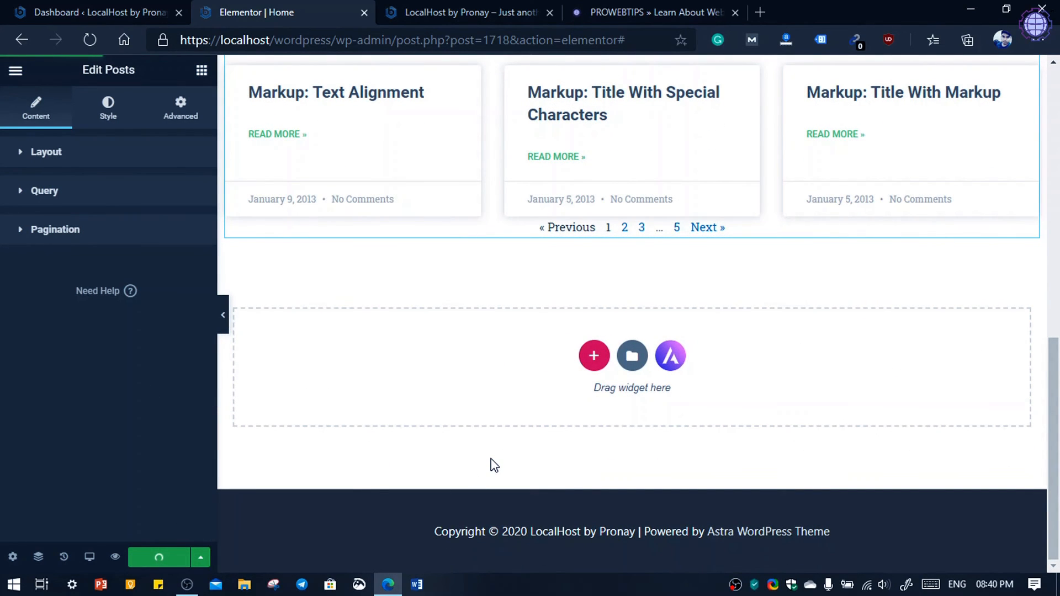
pyautogui.click(467, 8)
pyautogui.click(90, 42)
# Examine the rounded columns, post cards and pagination on the live homepage.
pyautogui.moveTo(151, 74)
pyautogui.scroll(-3, 597, 293)
pyautogui.scroll(-4, 600, 294)
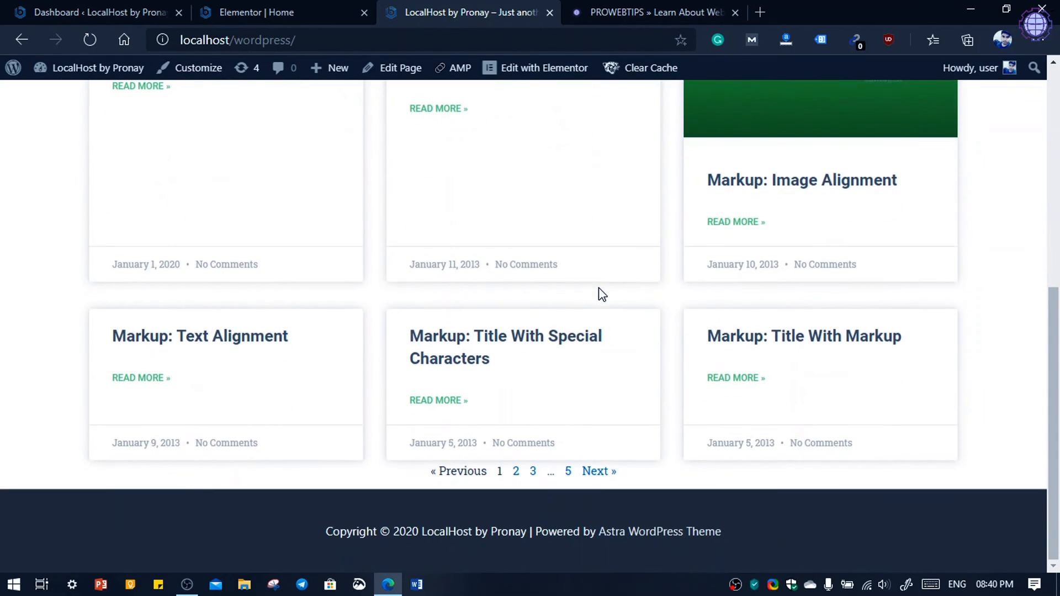
pyautogui.moveTo(800, 276); pyautogui.dragTo(393, 350)
pyautogui.scroll(4, 828, 269)
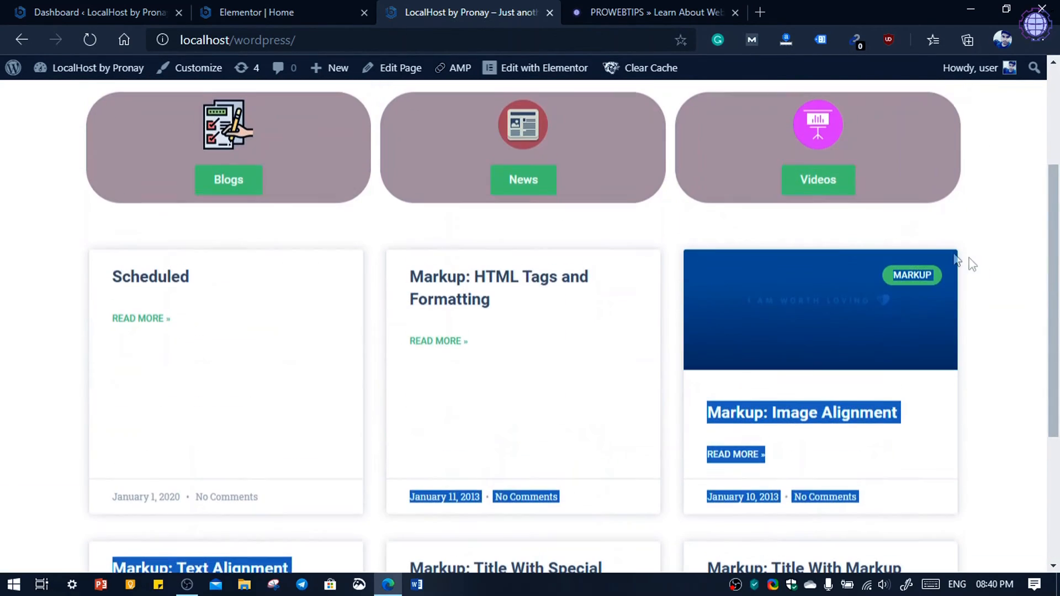
pyautogui.click(106, 253)
pyautogui.scroll(3, 71, 199)
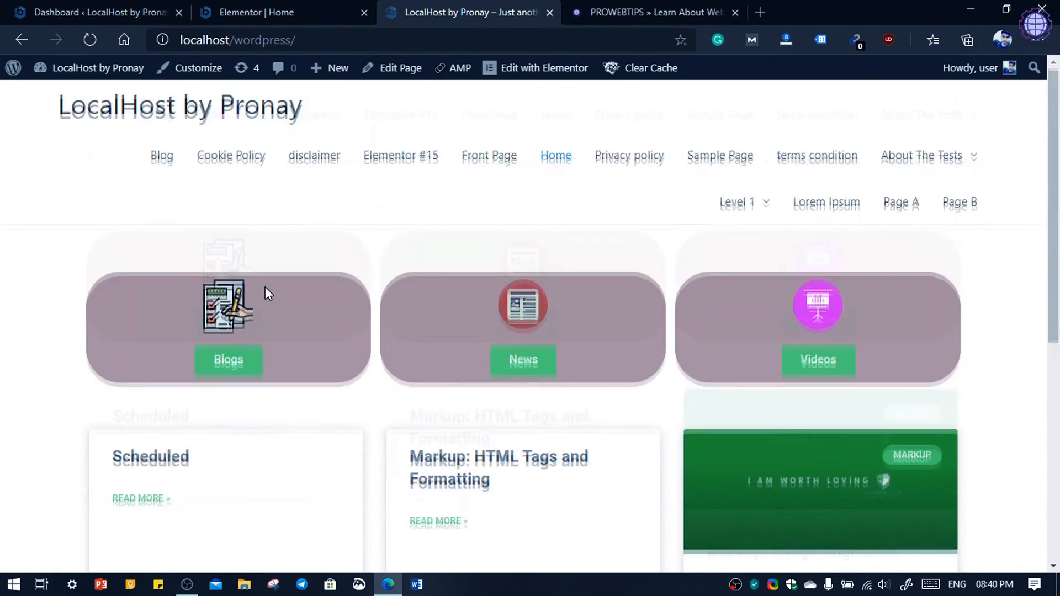
pyautogui.scroll(-4, 262, 282)
# Return to the Elementor editor and add a single-column section below the posts grid.
pyautogui.hotkey('ctrl', 'shift', 'Tab')
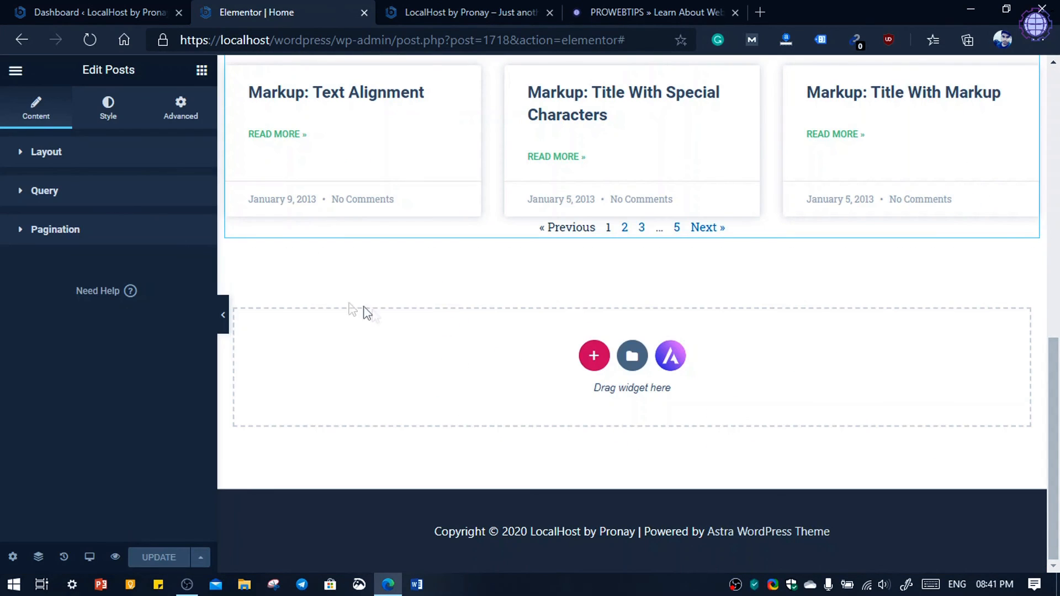
pyautogui.click(593, 355)
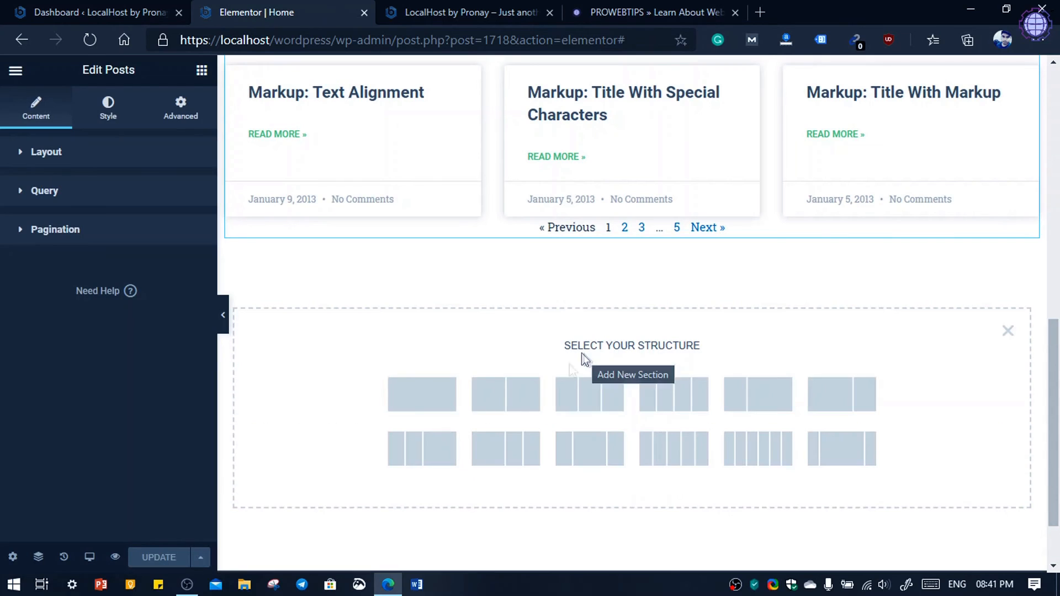
pyautogui.click(442, 402)
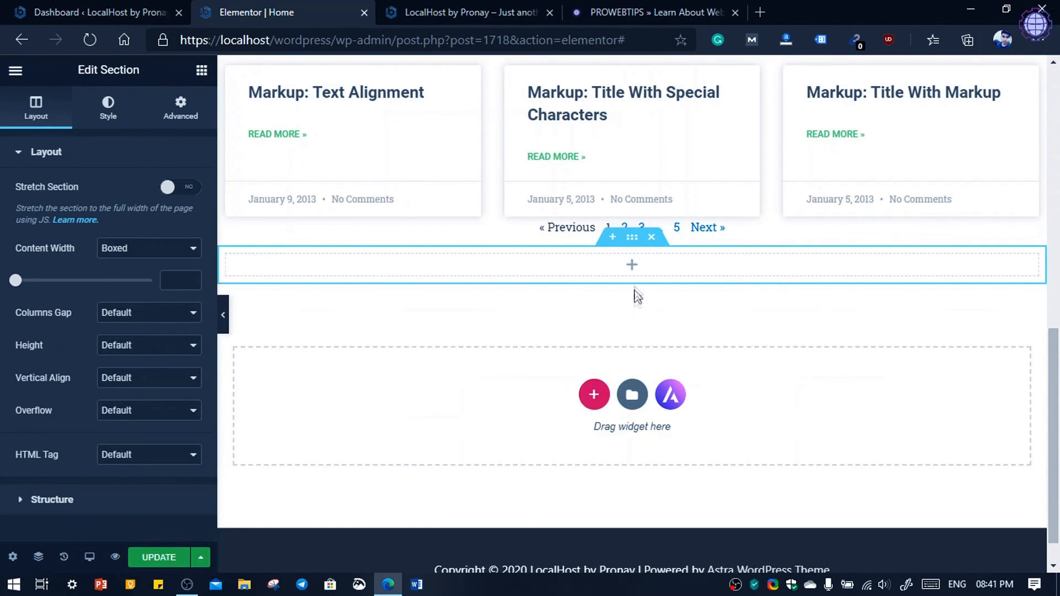
pyautogui.click(632, 268)
pyautogui.moveTo(163, 445); pyautogui.dragTo(671, 273)
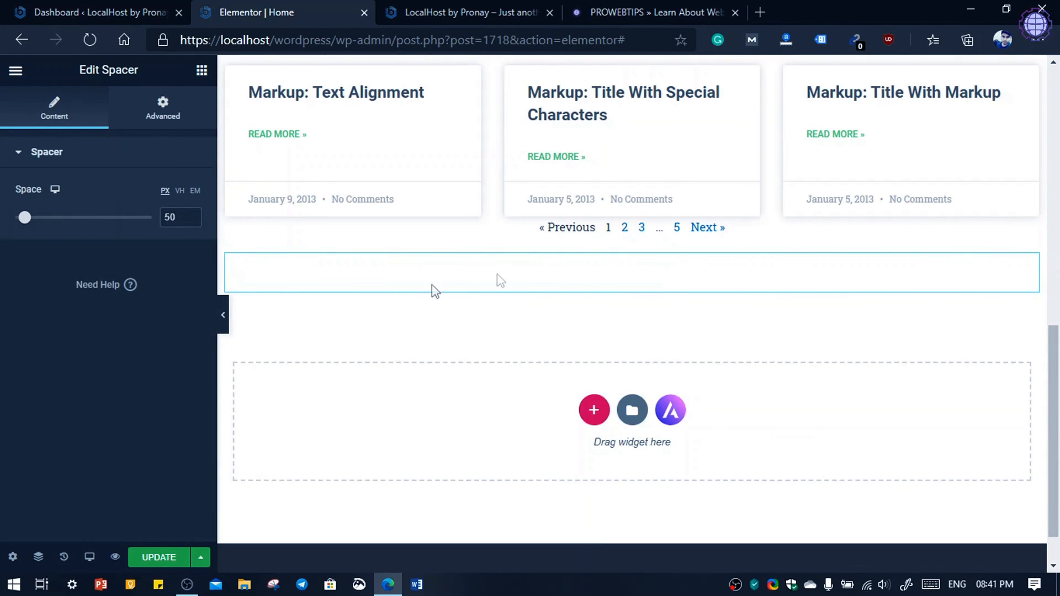
pyautogui.rightClick(619, 279)
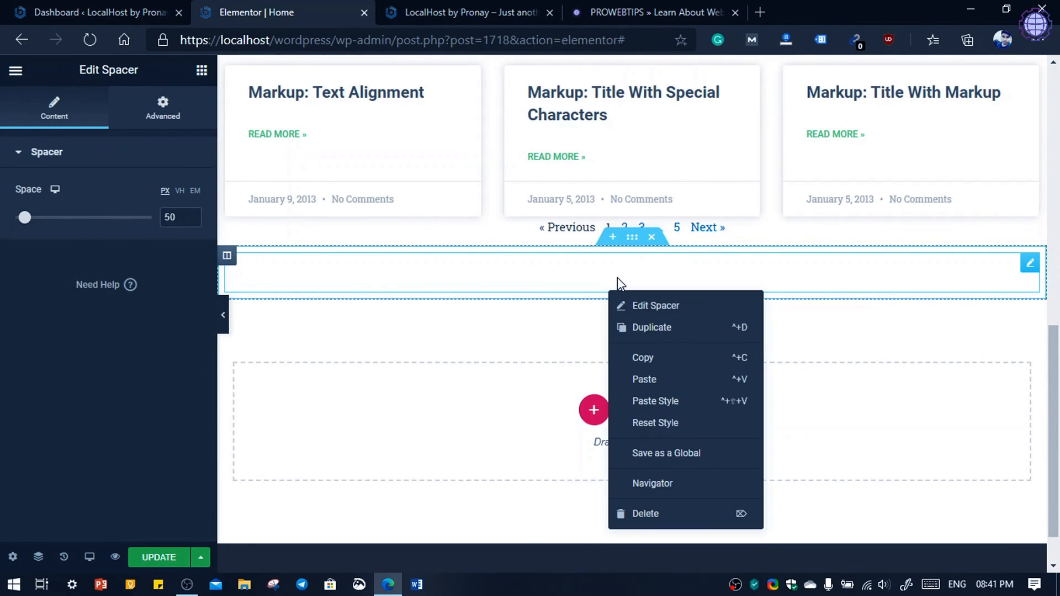
pyautogui.press('Delete')
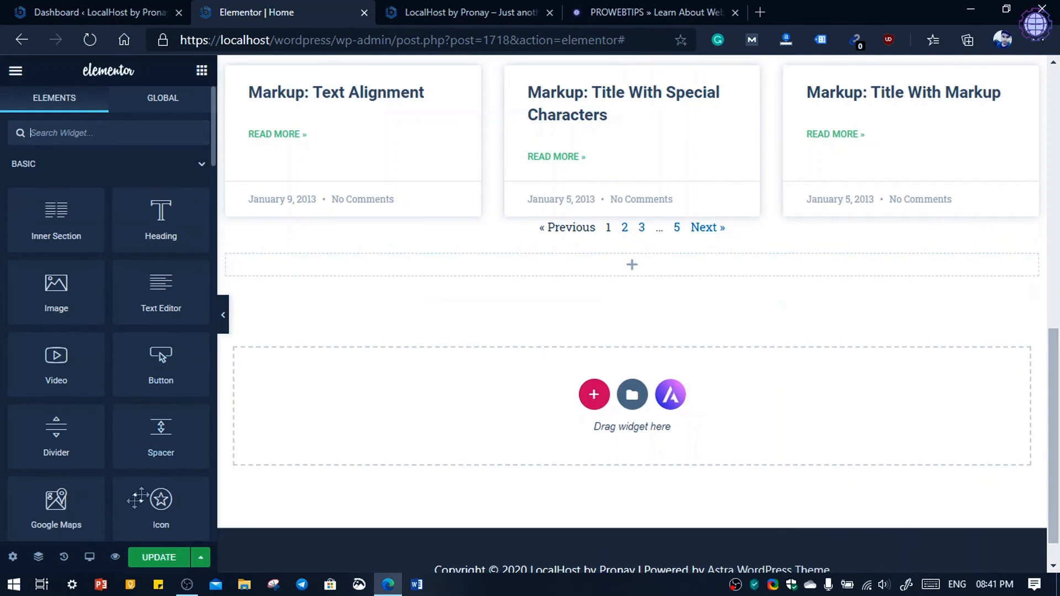
# Place a Divider widget in the new single-column section and add a section with two equal columns below it.
pyautogui.moveTo(56, 428); pyautogui.dragTo(583, 258)
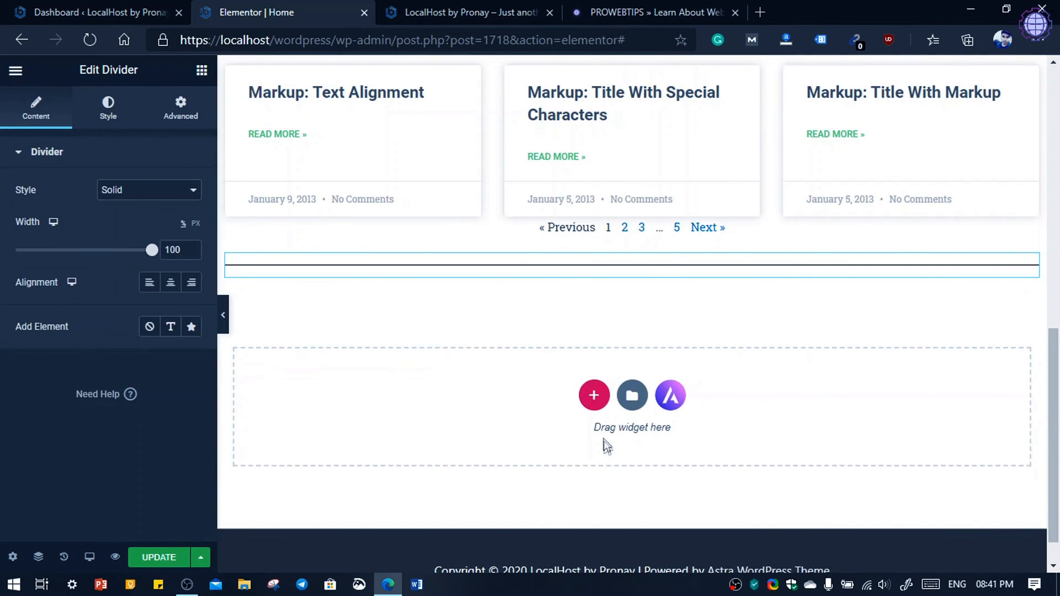
pyautogui.click(594, 396)
pyautogui.scroll(-1, 440, 424)
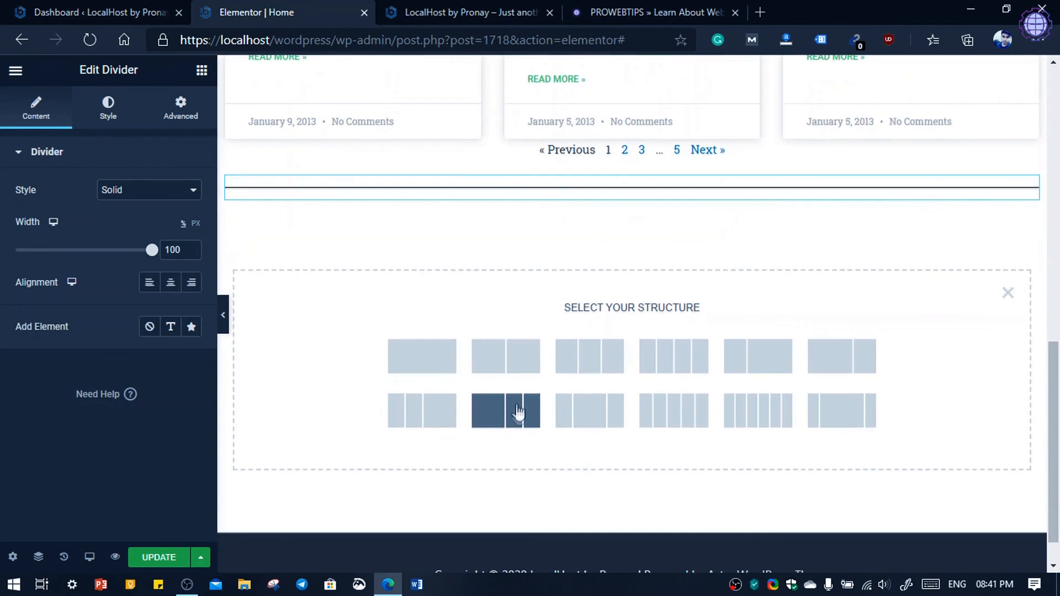
pyautogui.click(485, 362)
# Browse the basic, Pro and site widgets for content to fill the two-column section.
pyautogui.click(486, 226)
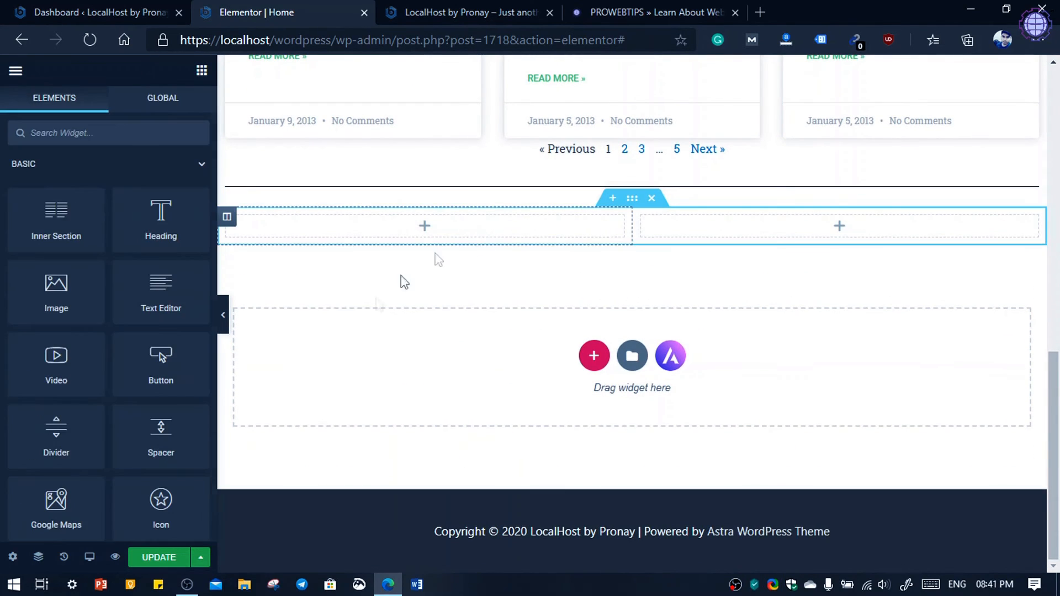
pyautogui.scroll(-1, 158, 445)
pyautogui.scroll(-2, 158, 445)
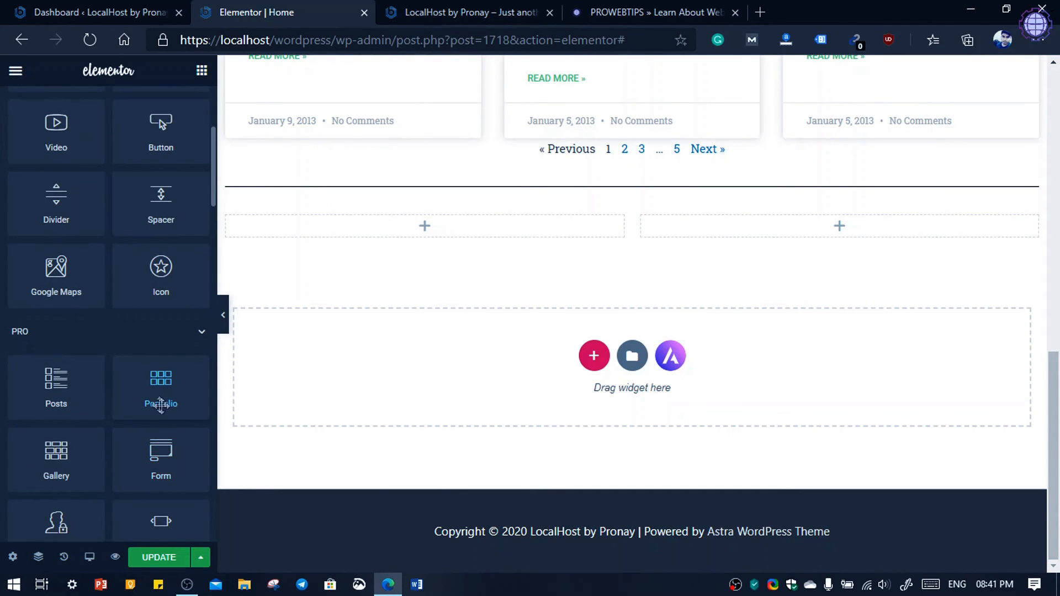
pyautogui.scroll(-2, 161, 403)
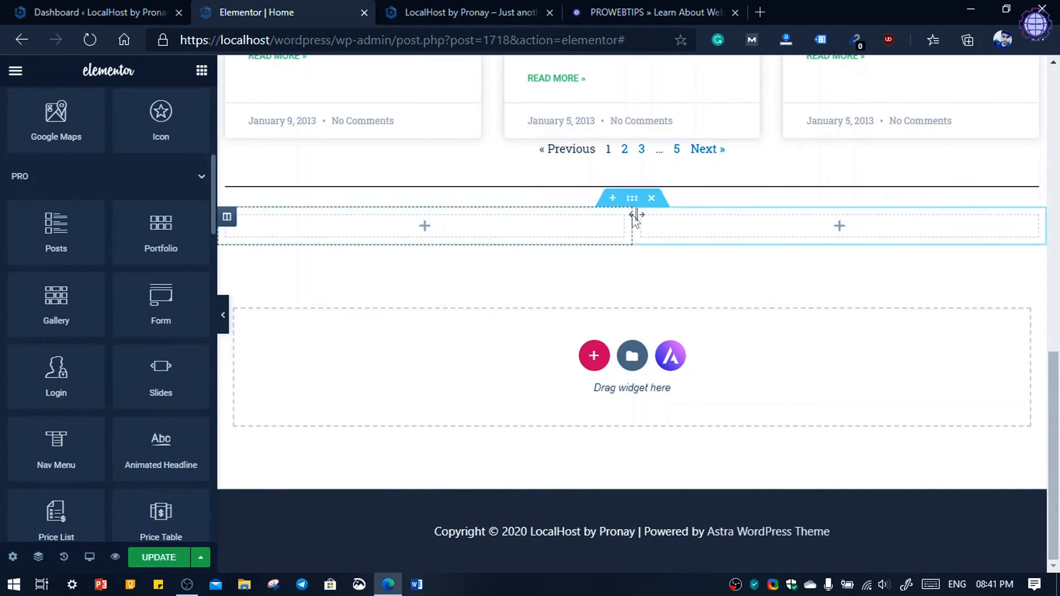
pyautogui.scroll(-7, 174, 317)
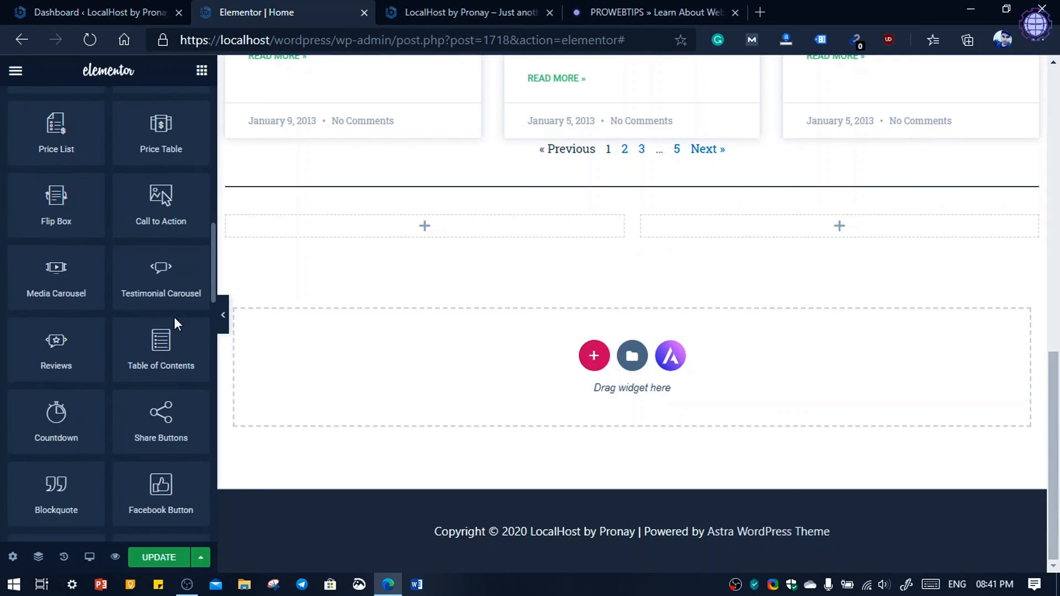
pyautogui.scroll(-8, 174, 317)
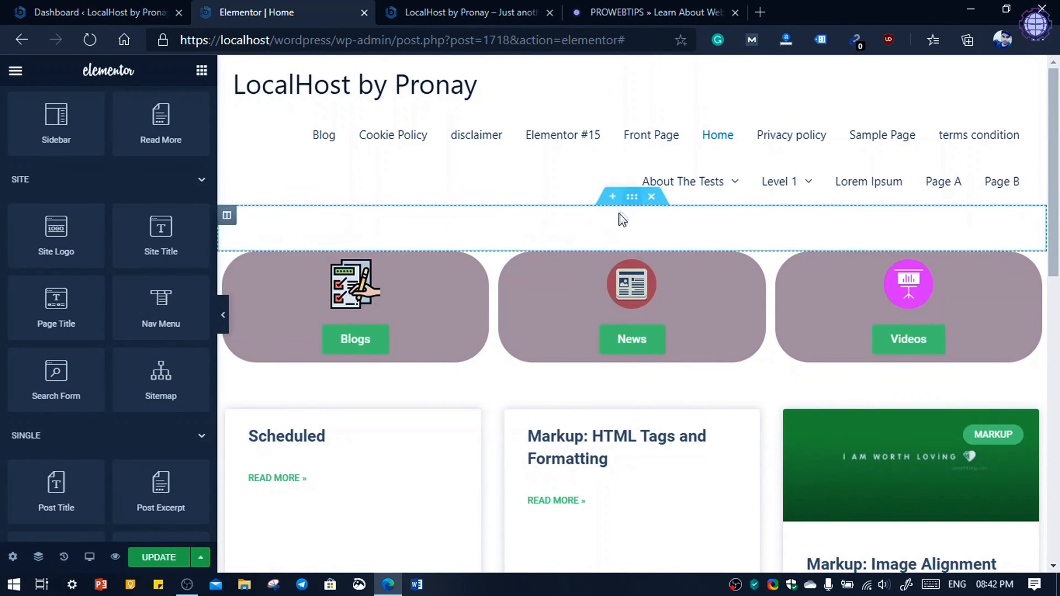
# Insert a single-column section directly under the site header, above the existing spacing section.
pyautogui.click(607, 197)
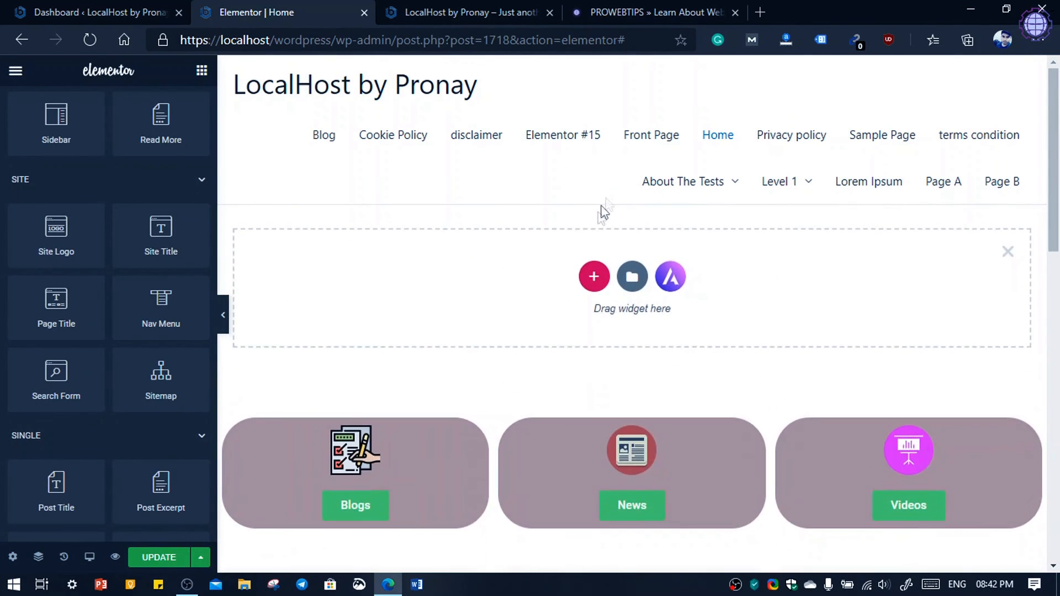
pyautogui.click(594, 277)
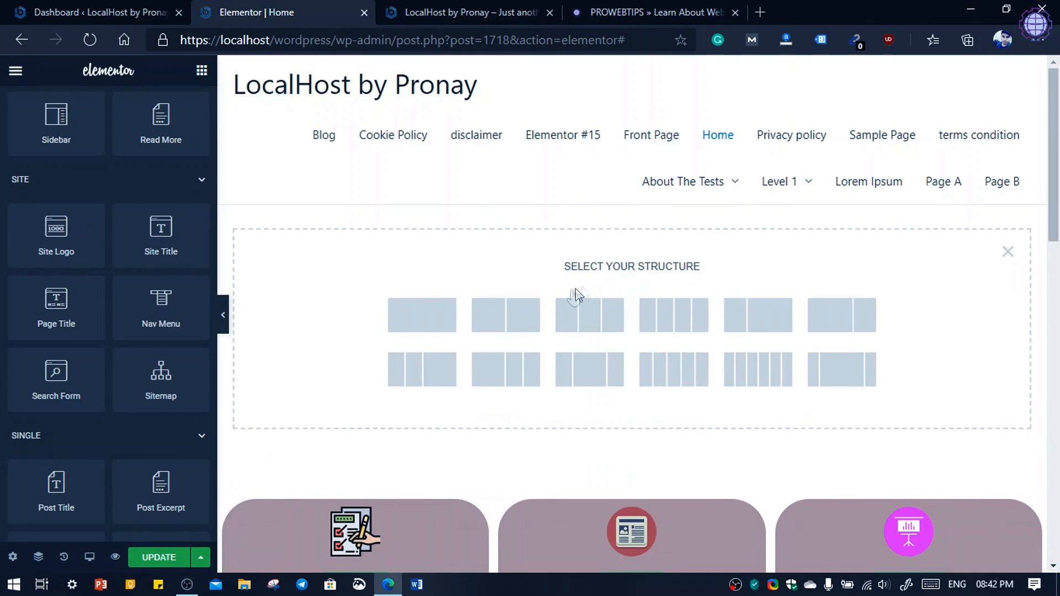
pyautogui.click(429, 335)
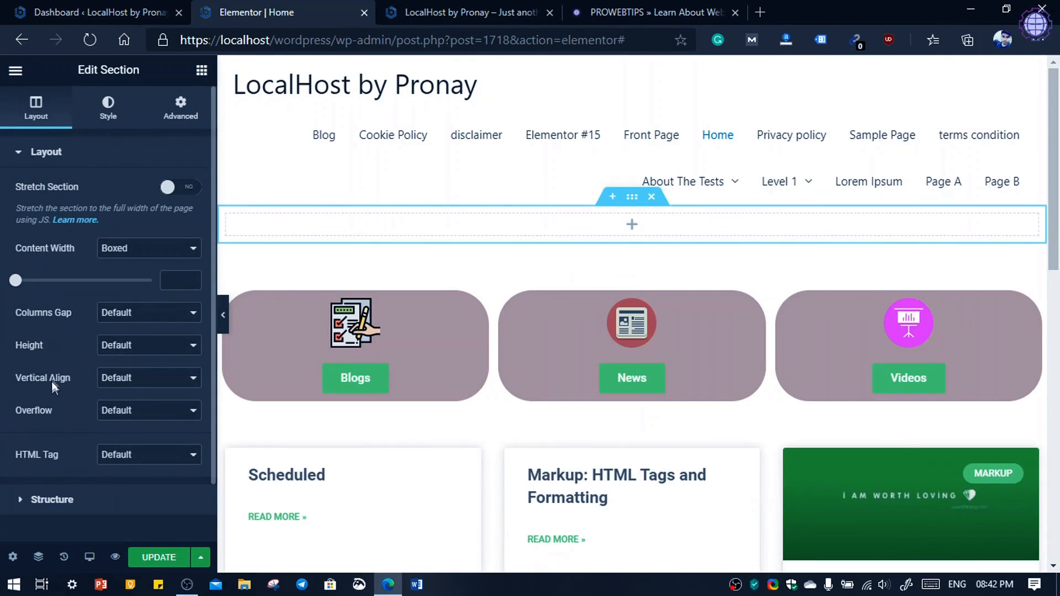
# Insert another single-column section above the new empty one and place a Spacer widget in it.
pyautogui.click(612, 197)
pyautogui.click(590, 276)
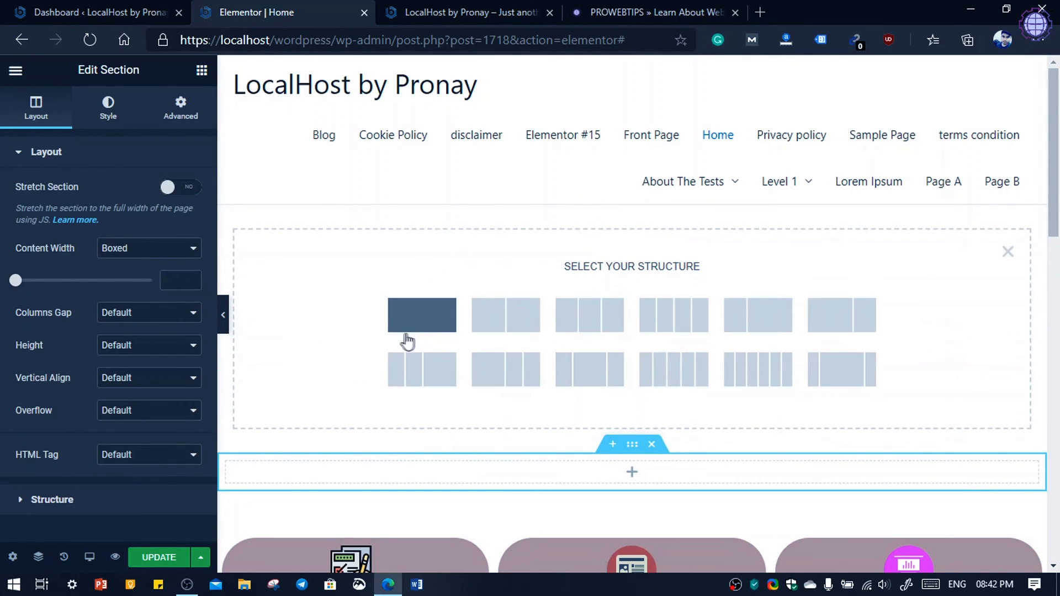
pyautogui.click(393, 308)
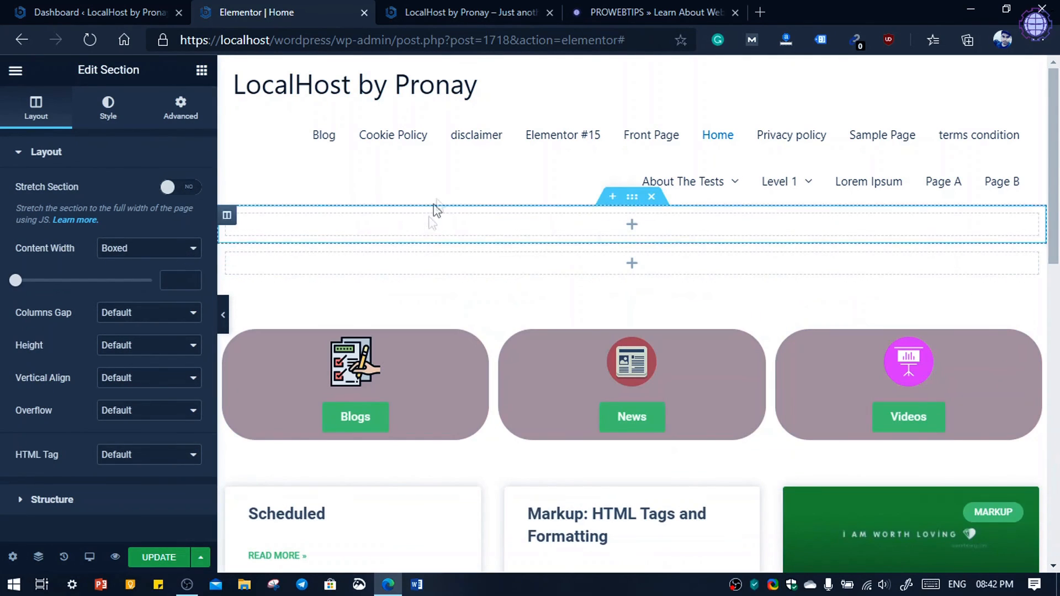
pyautogui.click(558, 229)
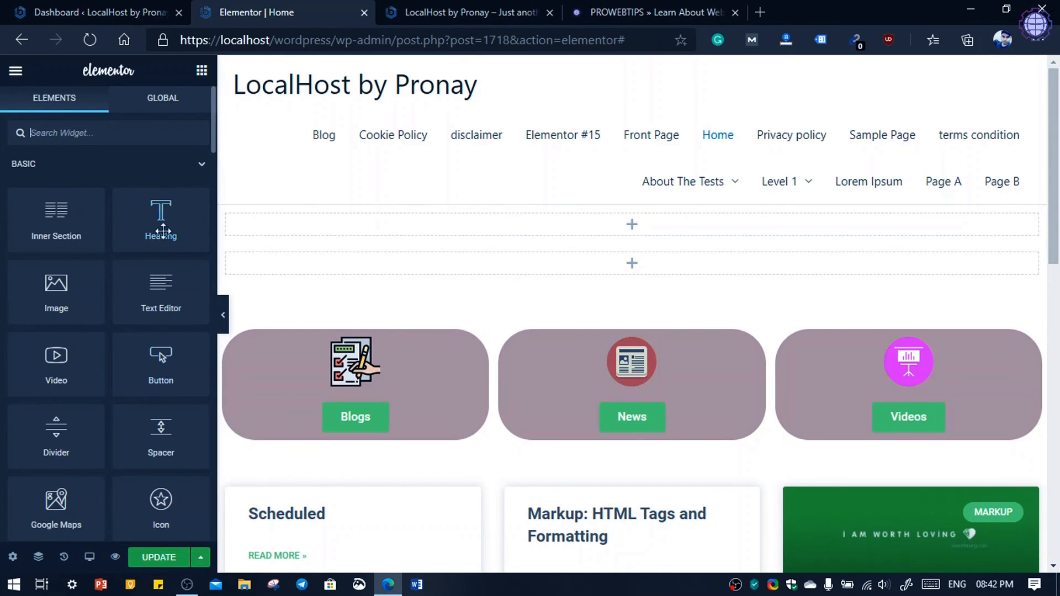
pyautogui.moveTo(161, 434); pyautogui.dragTo(568, 219)
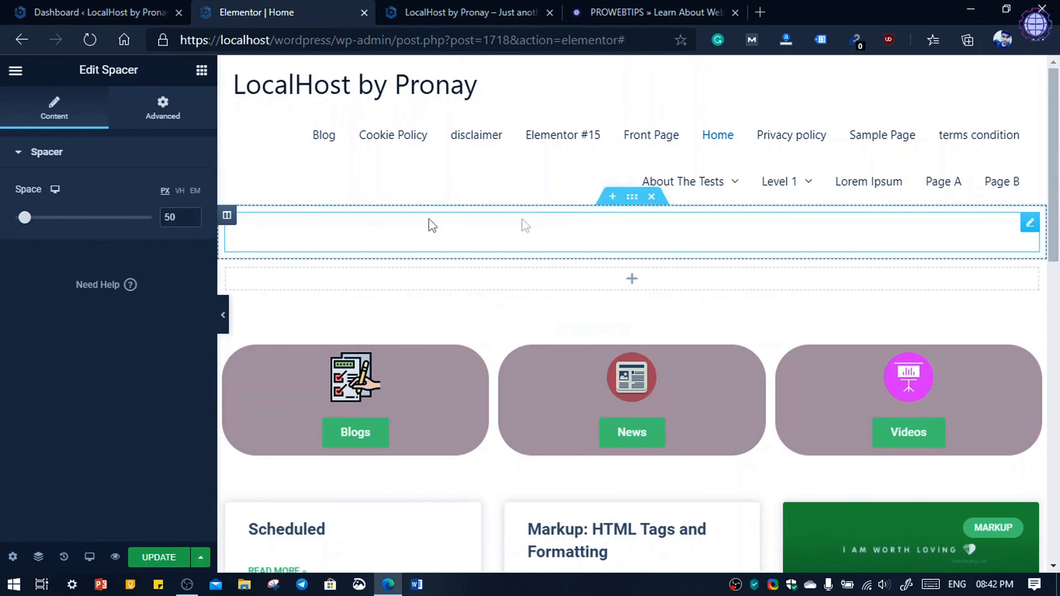
# Find the Search Form widget and place it in the empty section above the Blogs, News and Videos columns.
pyautogui.click(202, 72)
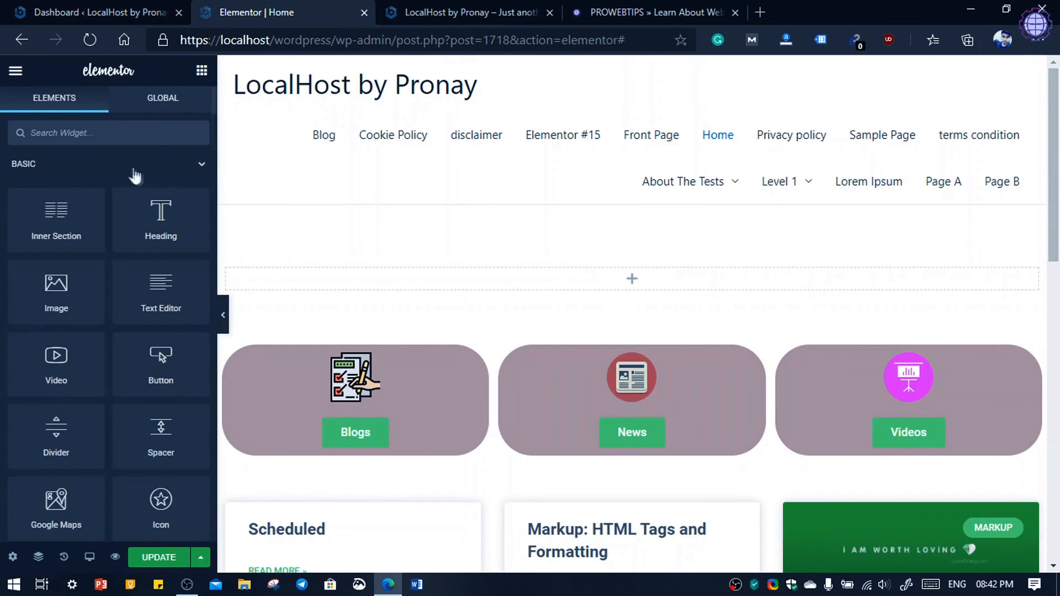
pyautogui.click(118, 133)
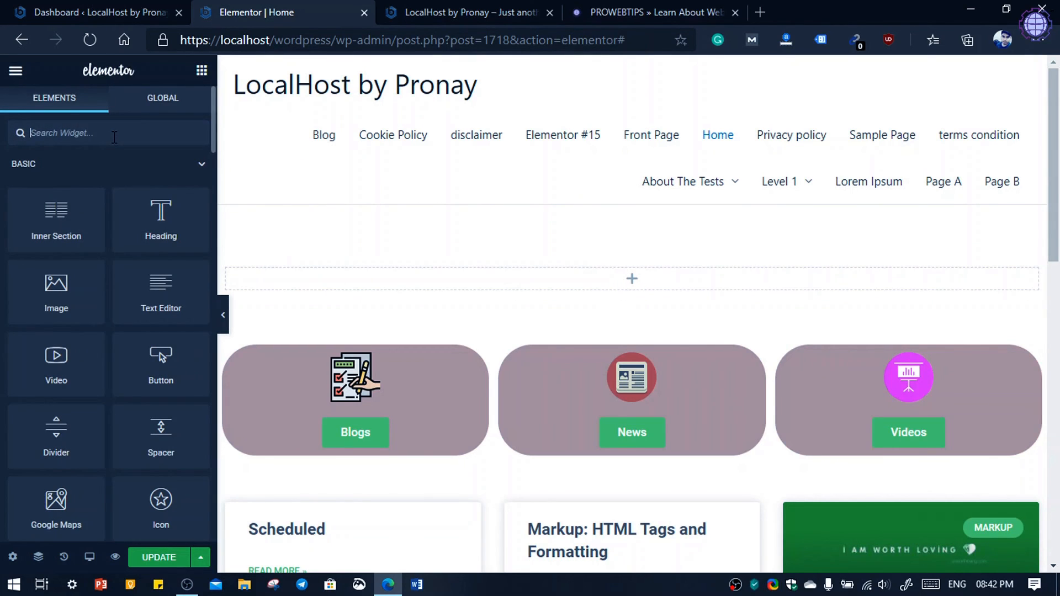
pyautogui.write('sear')
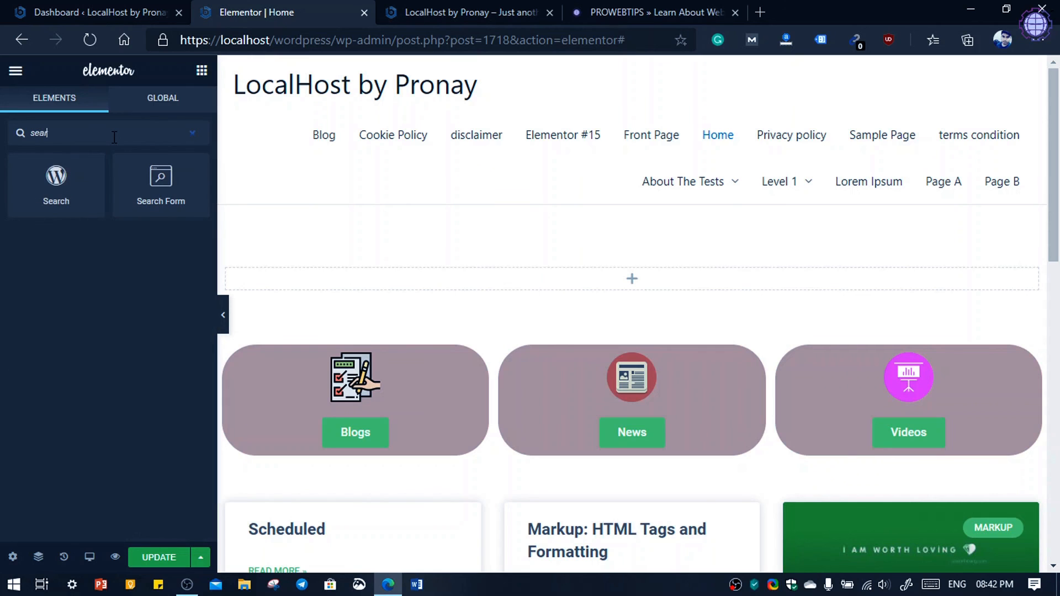
pyautogui.moveTo(184, 183); pyautogui.dragTo(523, 280)
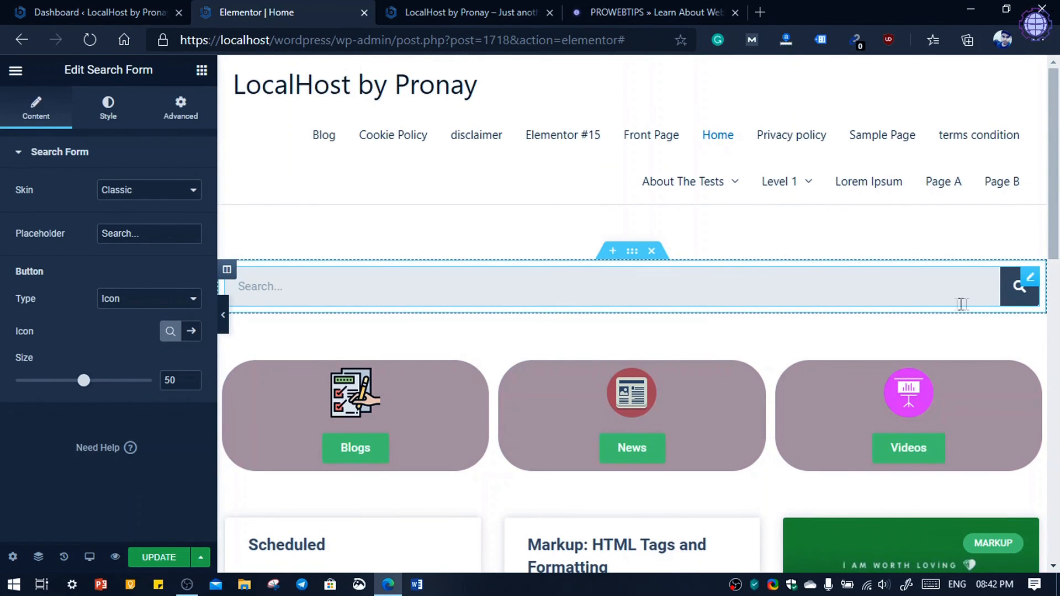
pyautogui.scroll(-3, 961, 304)
pyautogui.click(676, 129)
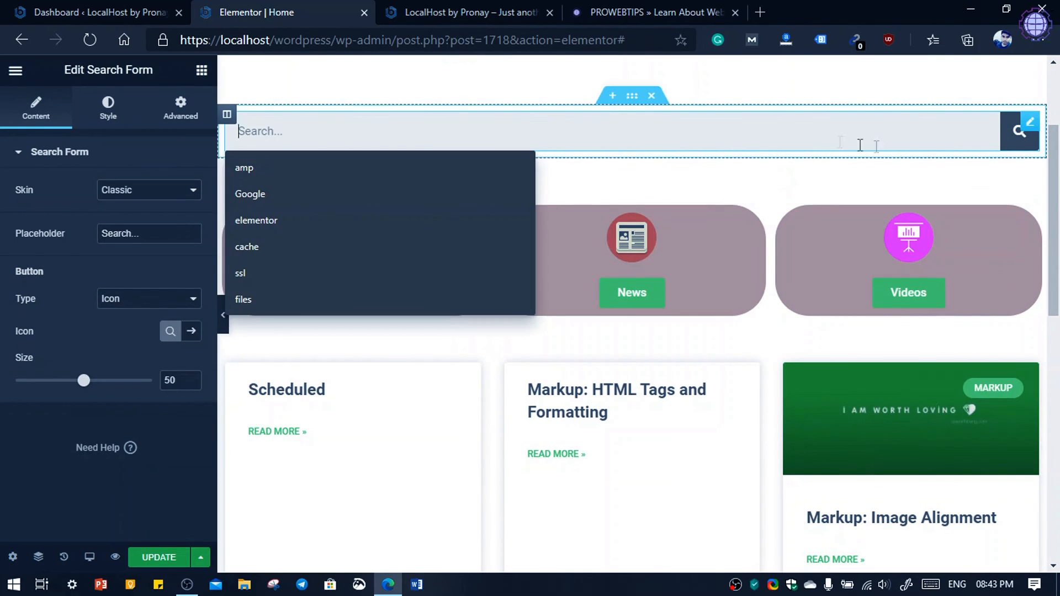
# Update the page and reload the live homepage to check the search form above the three columns.
pyautogui.click(159, 560)
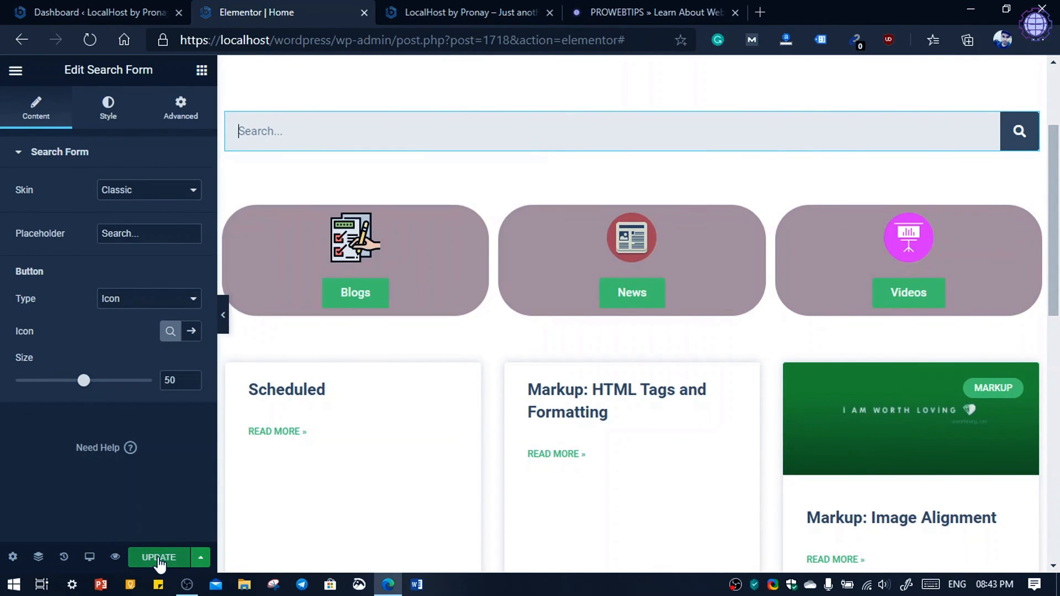
pyautogui.scroll(3, 689, 378)
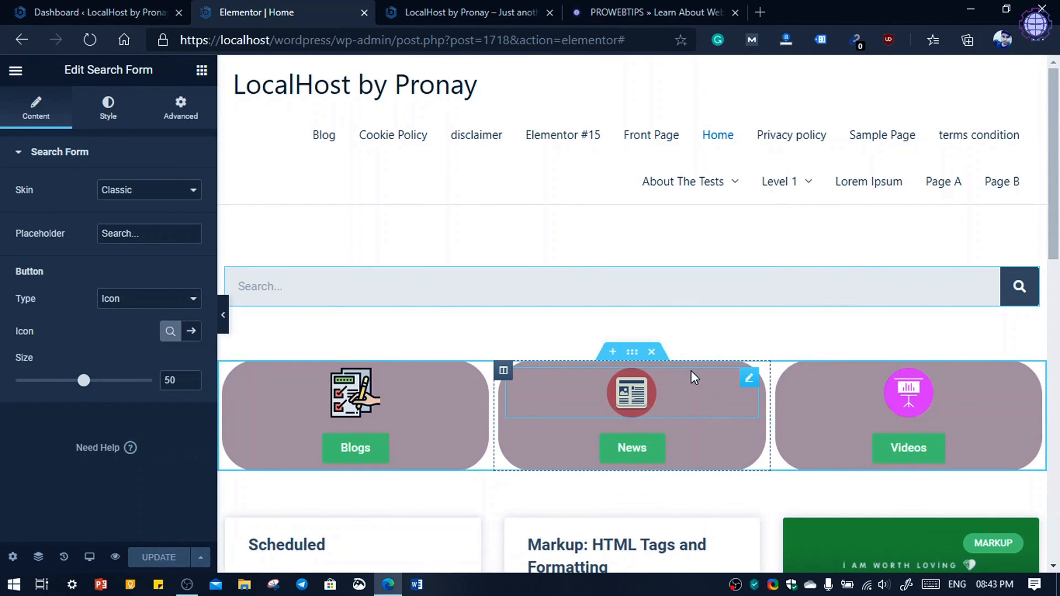
pyautogui.scroll(-5, 694, 368)
pyautogui.scroll(5, 695, 370)
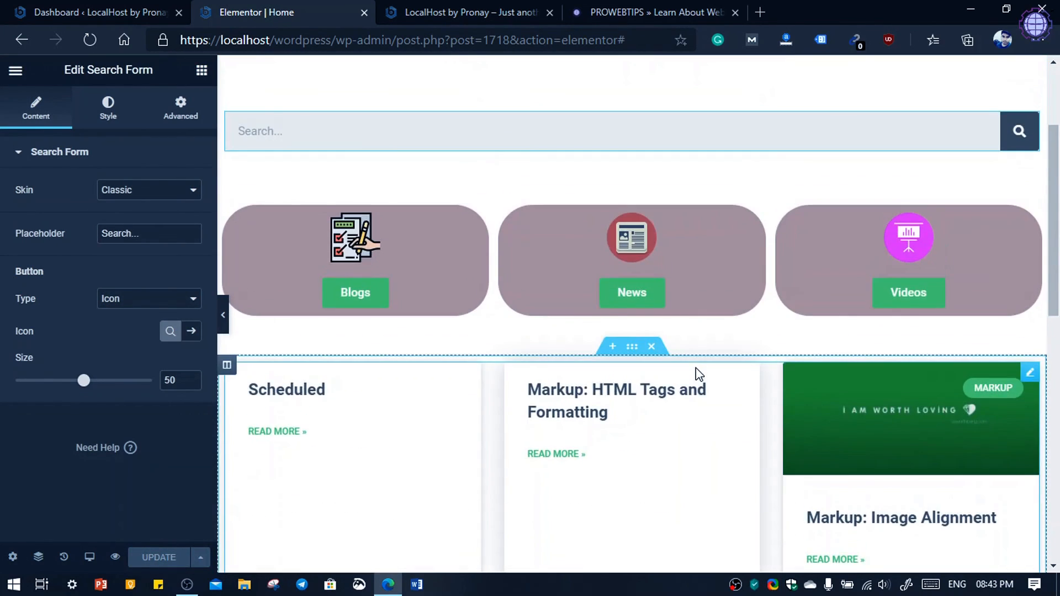
pyautogui.click(467, 8)
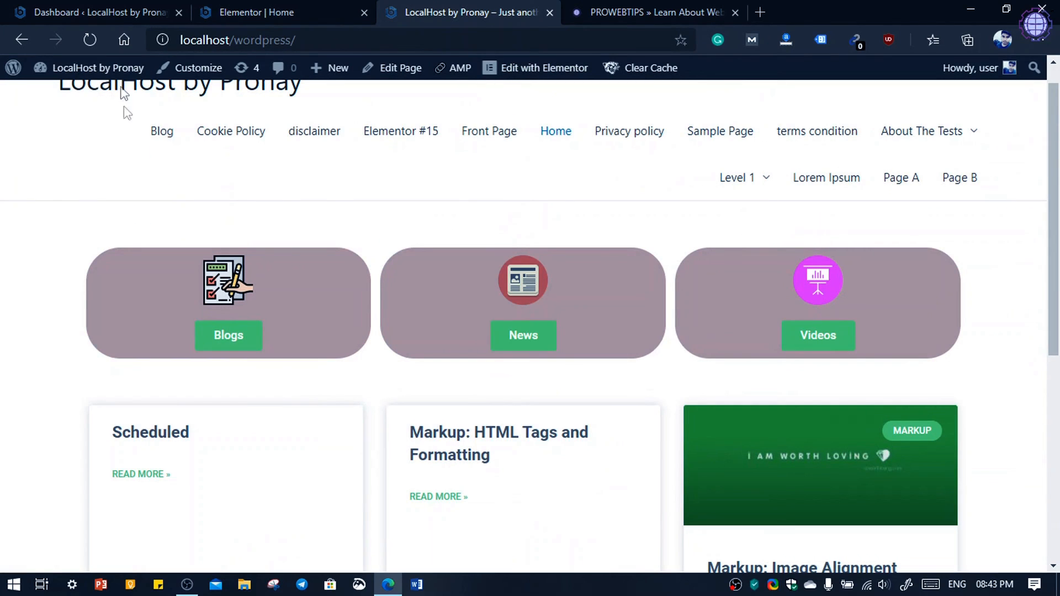
pyautogui.click(89, 40)
pyautogui.scroll(-3, 420, 276)
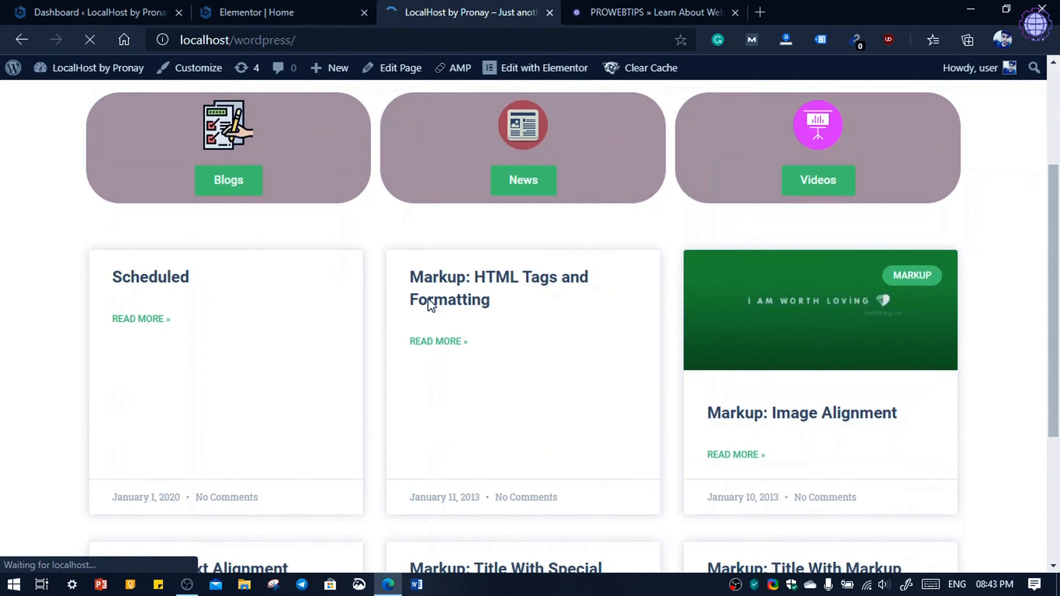
pyautogui.scroll(3, 284, 202)
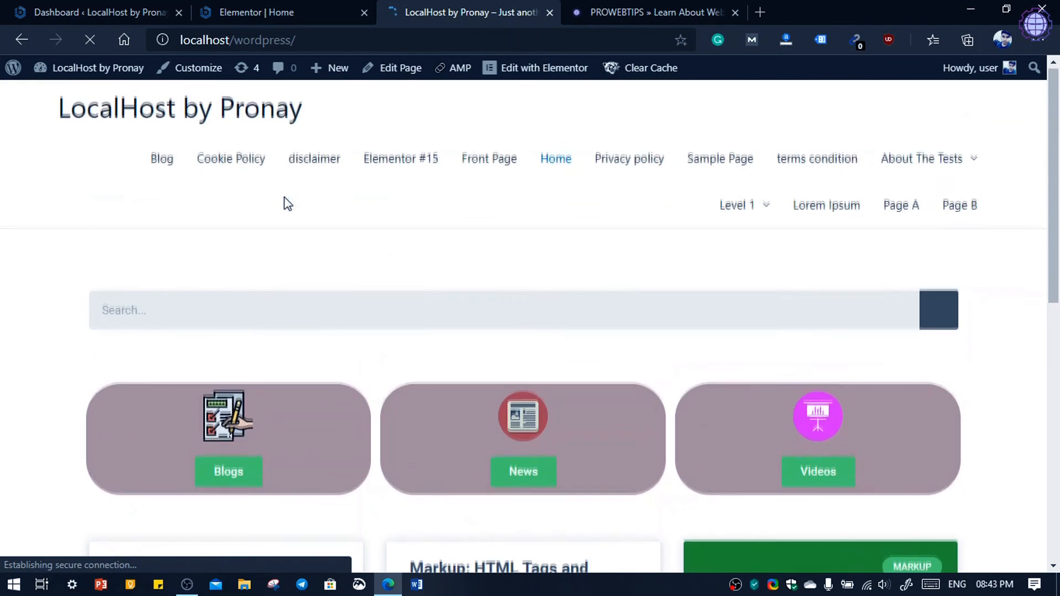
# Search the live site for "html" and look through the results page.
pyautogui.click(577, 306)
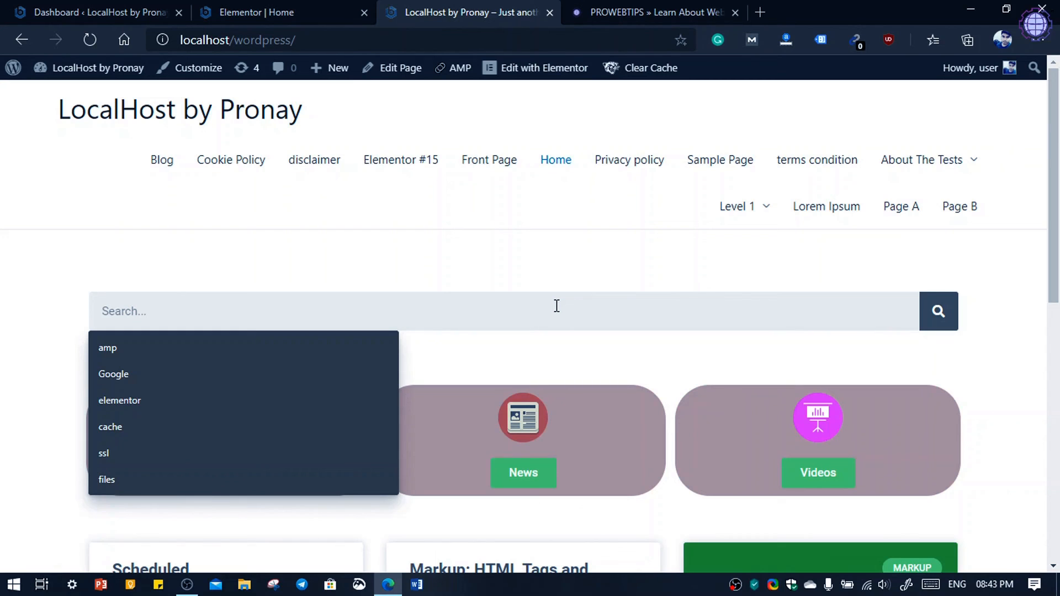
pyautogui.write('html')
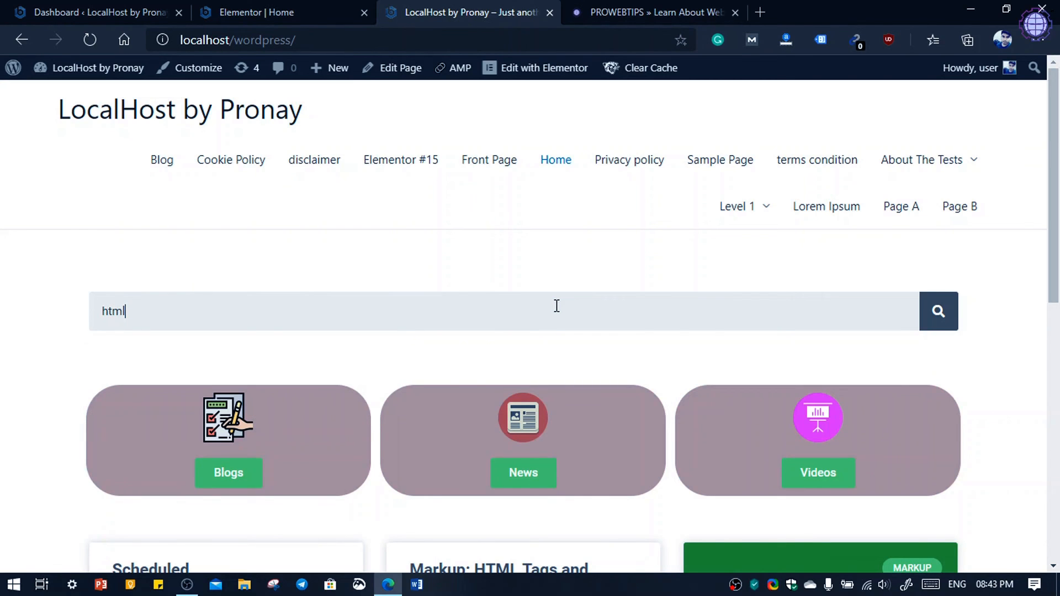
pyautogui.scroll(-9, 408, 320)
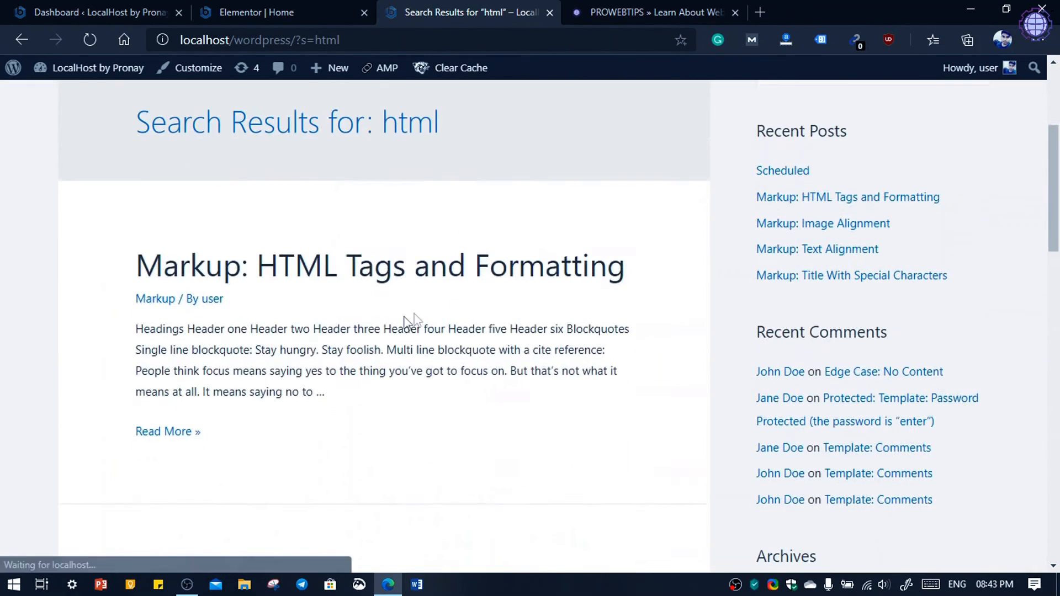
pyautogui.scroll(-10, 394, 318)
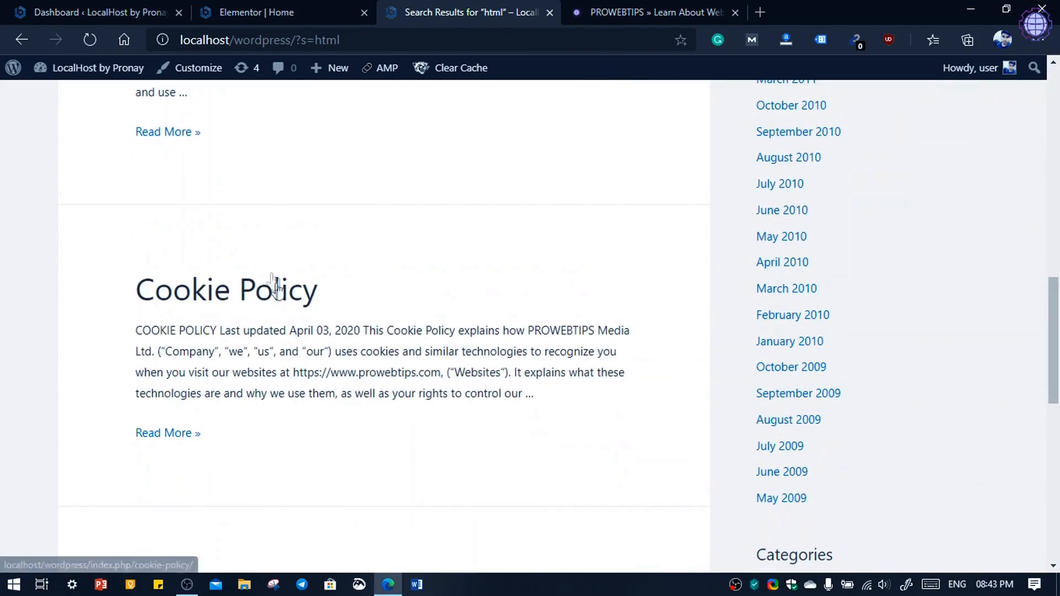
pyautogui.scroll(-3, 300, 316)
pyautogui.scroll(15, 327, 315)
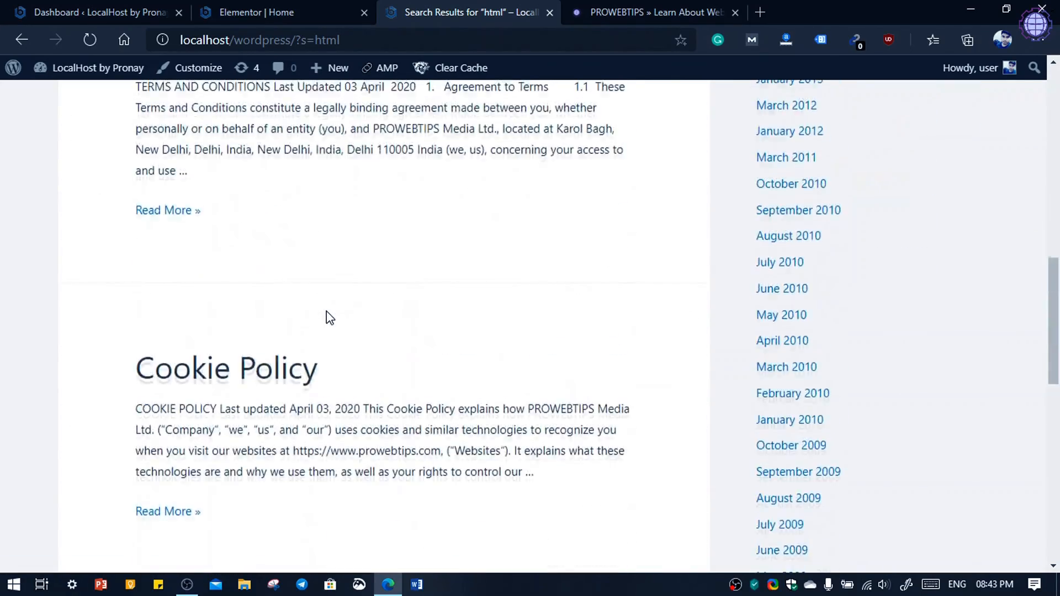
pyautogui.scroll(7, 628, 332)
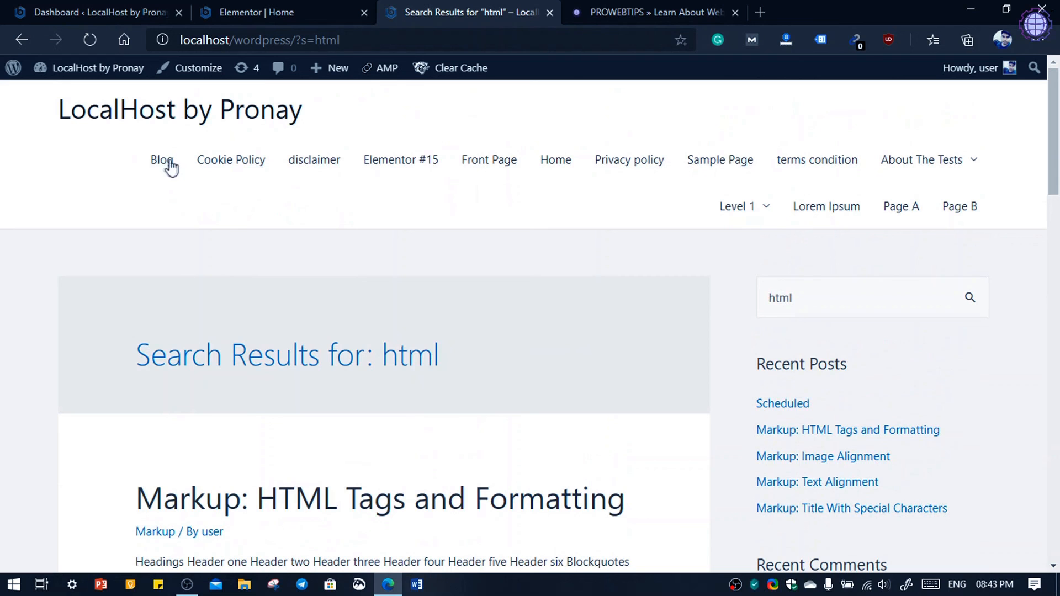
# Return to the live homepage and review its layout from the post cards down to the divider and footer.
pyautogui.click(137, 123)
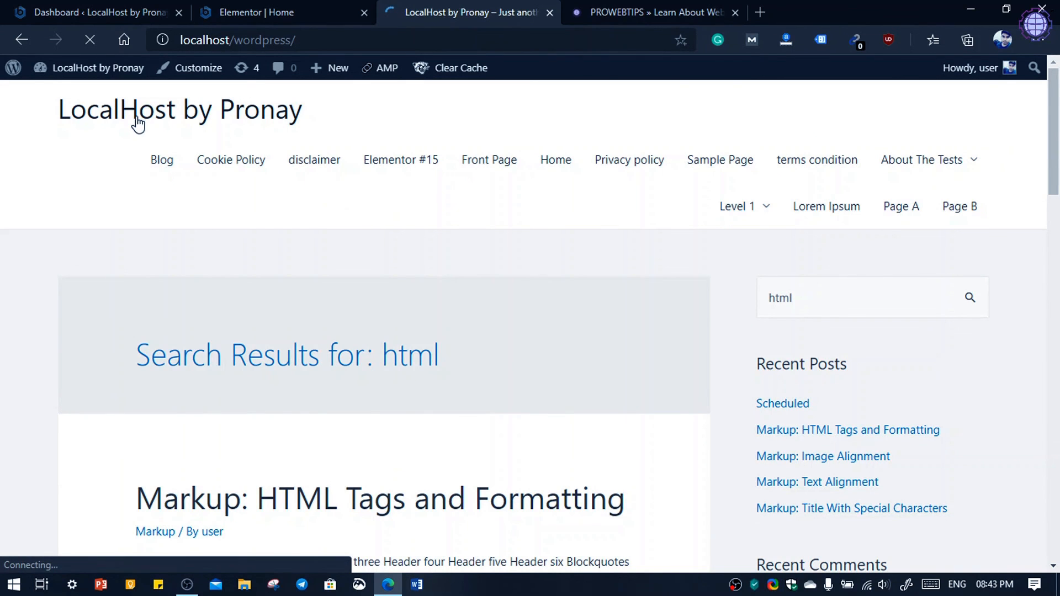
pyautogui.scroll(-10, 524, 402)
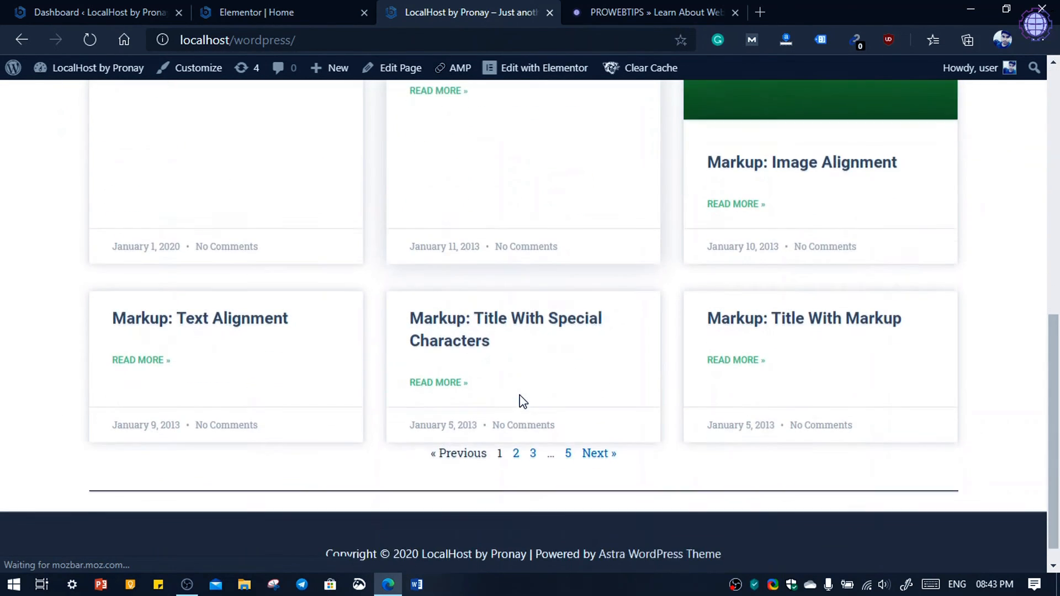
pyautogui.scroll(-1, 523, 401)
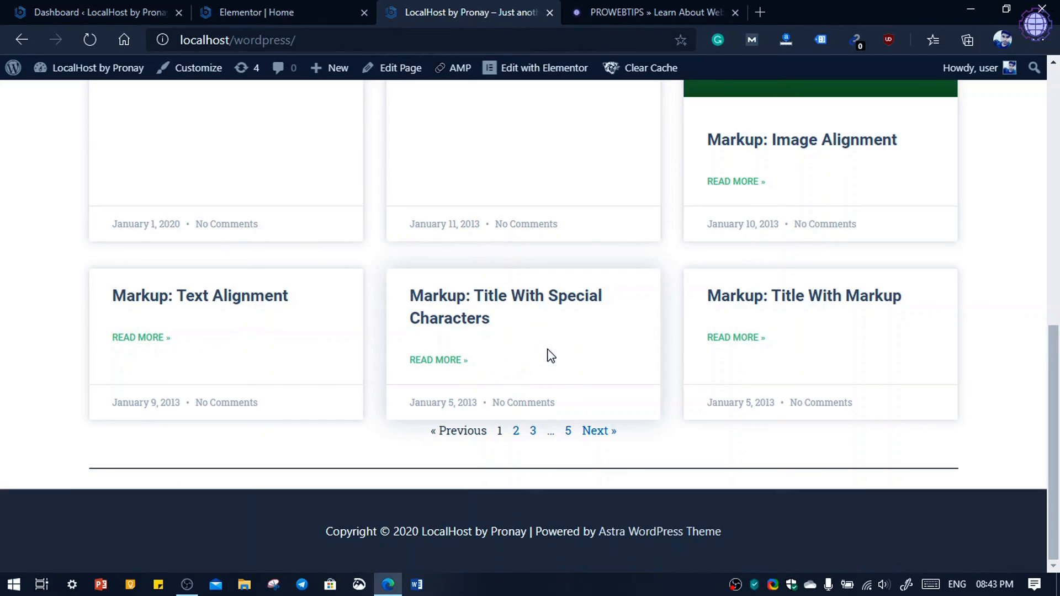
pyautogui.scroll(3, 551, 355)
pyautogui.scroll(3, 584, 279)
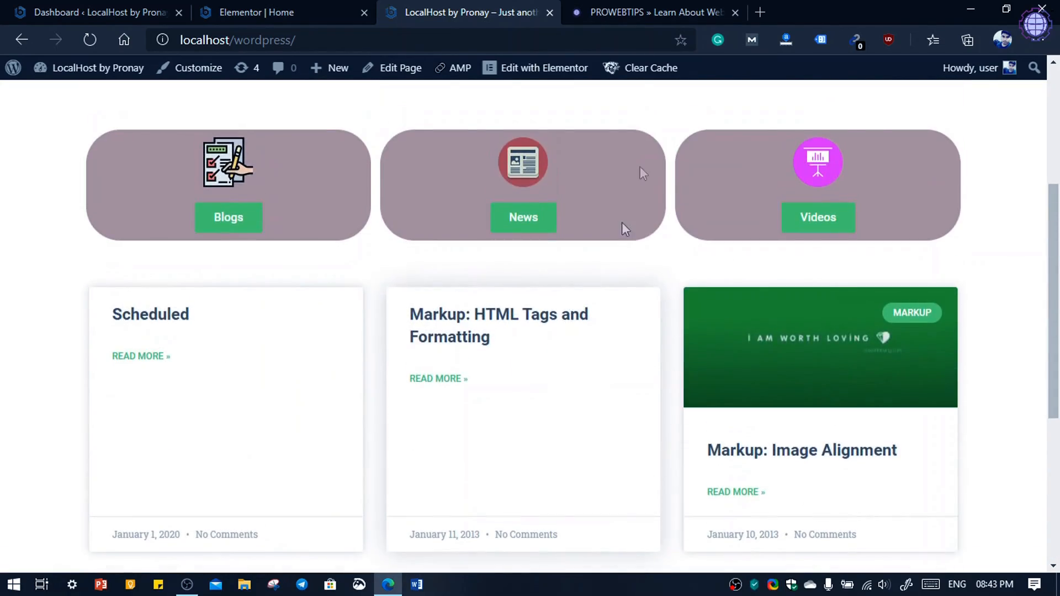
# Switch to the PROWEBTIPS site and examine its headline and newsletter sign-up section as a reference.
pyautogui.click(650, 11)
pyautogui.scroll(4, 488, 397)
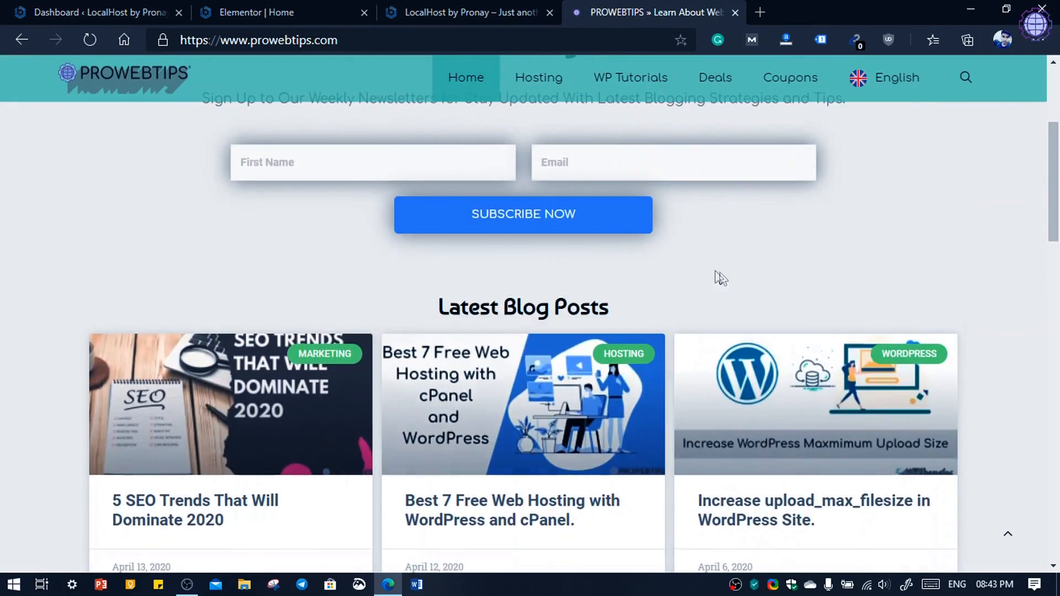
pyautogui.scroll(3, 773, 221)
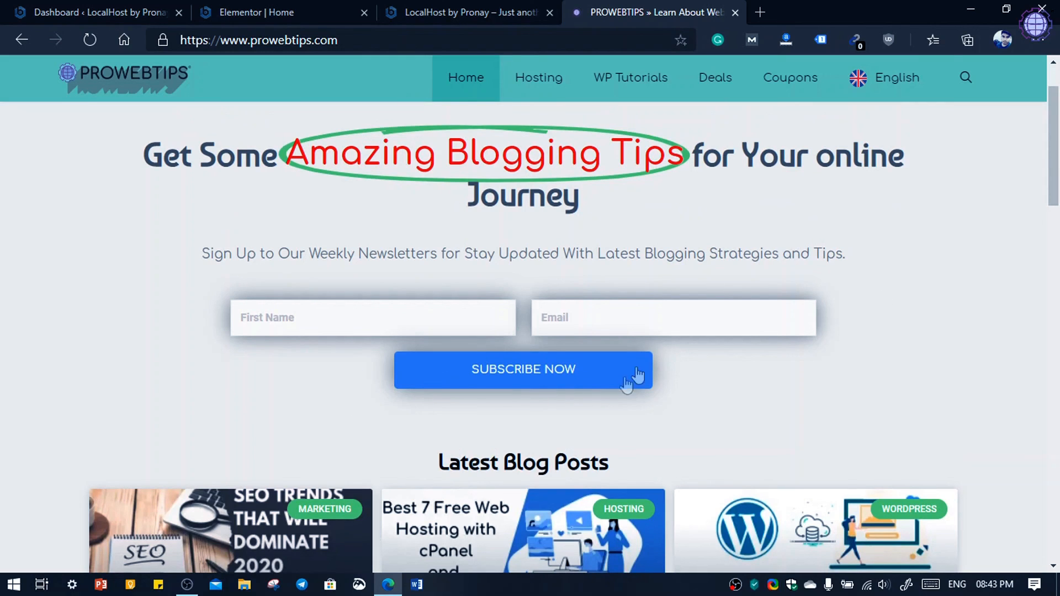